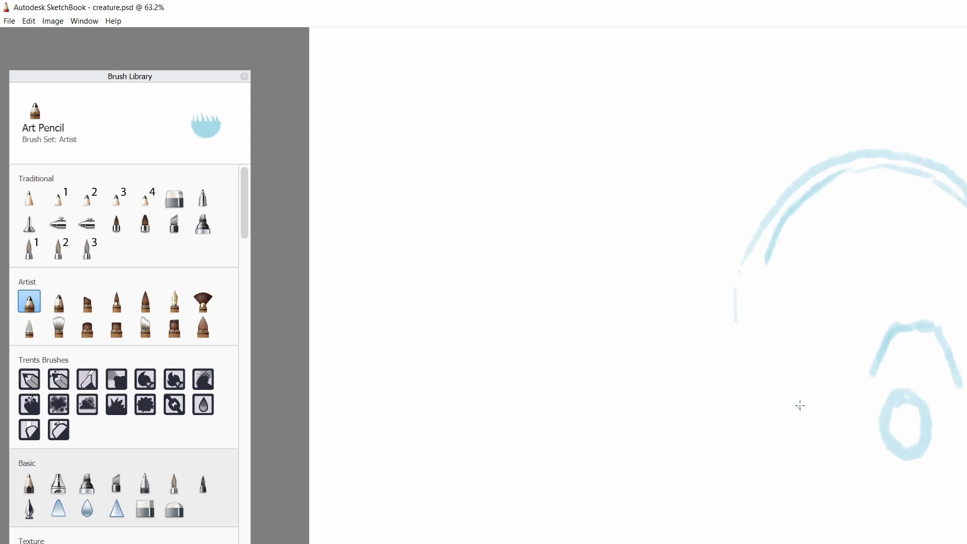
Sketch the clown's left eye and brow, nose, cheek creases and upper mouth with the light blue Art Pencil
left_click_drag(799, 398, 793, 390)
left_click_drag(749, 360, 821, 367)
mouse_move(826, 459)
left_mouse_down()
mouse_move(868, 520)
mouse_move(877, 488)
mouse_move(819, 486)
left_mouse_up()
mouse_move(792, 400)
left_mouse_down()
mouse_move(839, 419)
mouse_move(786, 453)
left_mouse_up()
left_click_drag(862, 418, 879, 418)
mouse_move(907, 393)
left_mouse_down()
mouse_move(892, 456)
mouse_move(901, 498)
left_mouse_up()
mouse_move(904, 499)
left_mouse_down()
mouse_move(960, 535)
mouse_move(922, 542)
left_mouse_up()
left_click_drag(799, 471, 792, 528)
left_click_drag(793, 496, 762, 506)
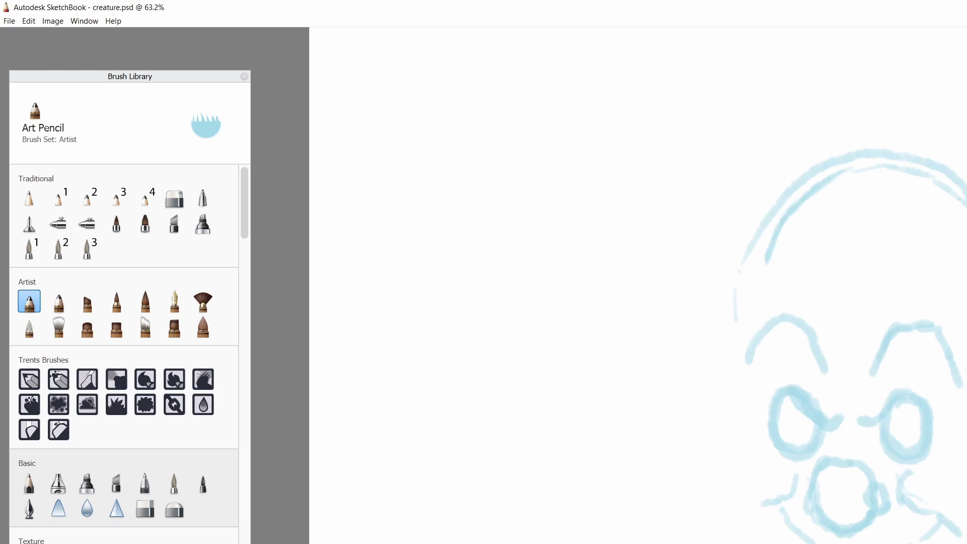
Sketch jagged hair down the left side of the clown's head and shade the round nose
mouse_move(737, 256)
left_mouse_down()
mouse_move(691, 288)
mouse_move(641, 428)
left_mouse_up()
left_click_drag(671, 387, 641, 430)
left_click_drag(678, 484, 648, 513)
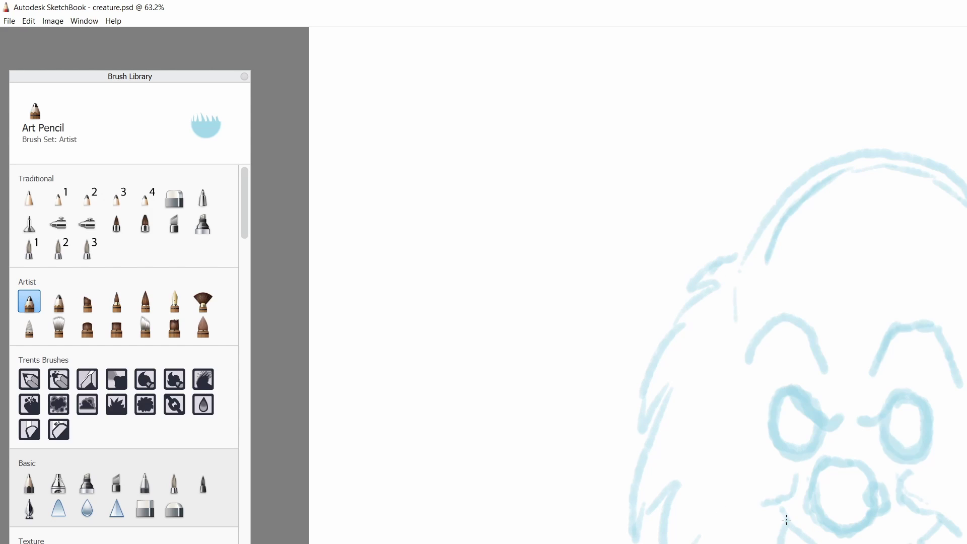
mouse_move(834, 454)
left_mouse_down()
mouse_move(849, 511)
mouse_move(871, 481)
left_mouse_up()
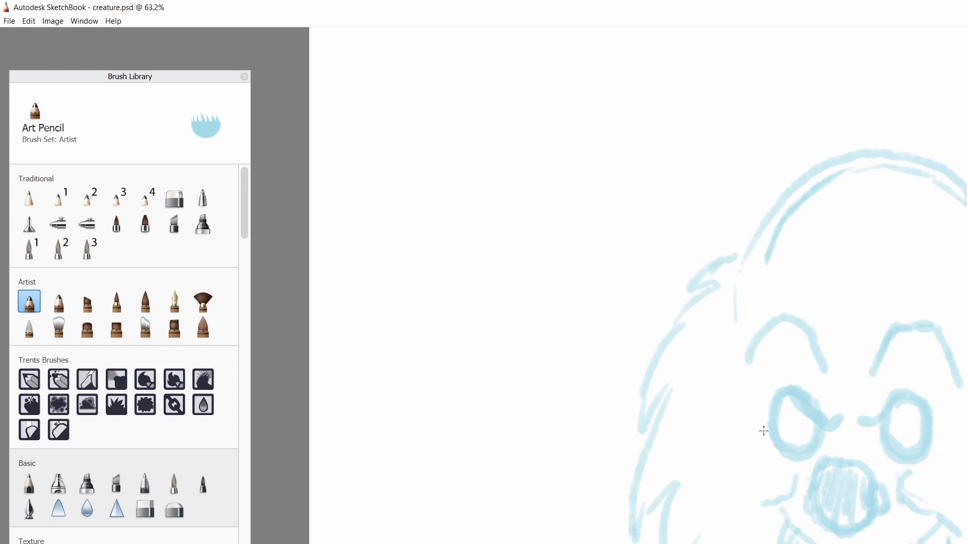
Sketch the open lower jaw with pointed teeth and outline the sides of the face and chin
scroll(769, 420, "down", 3)
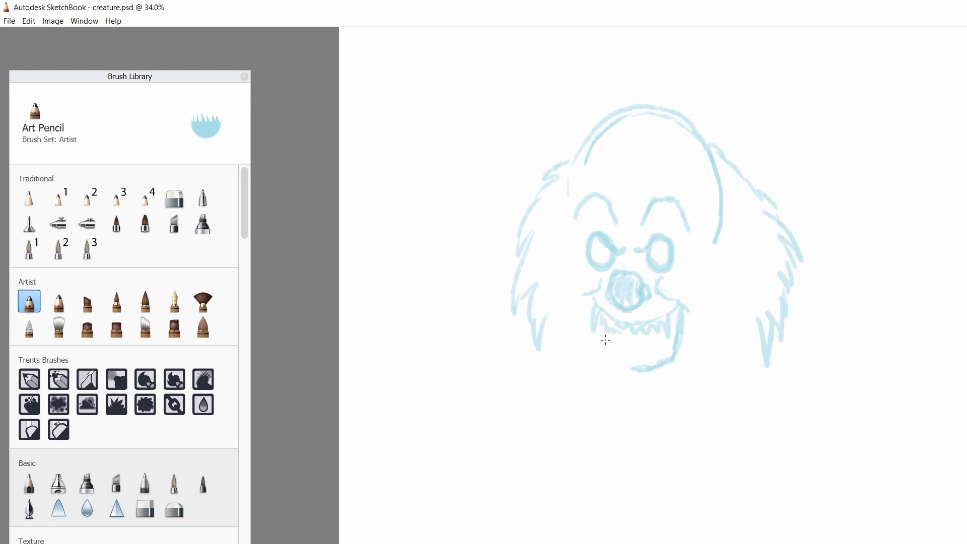
left_click_drag(650, 355, 606, 353)
left_click_drag(602, 332, 604, 355)
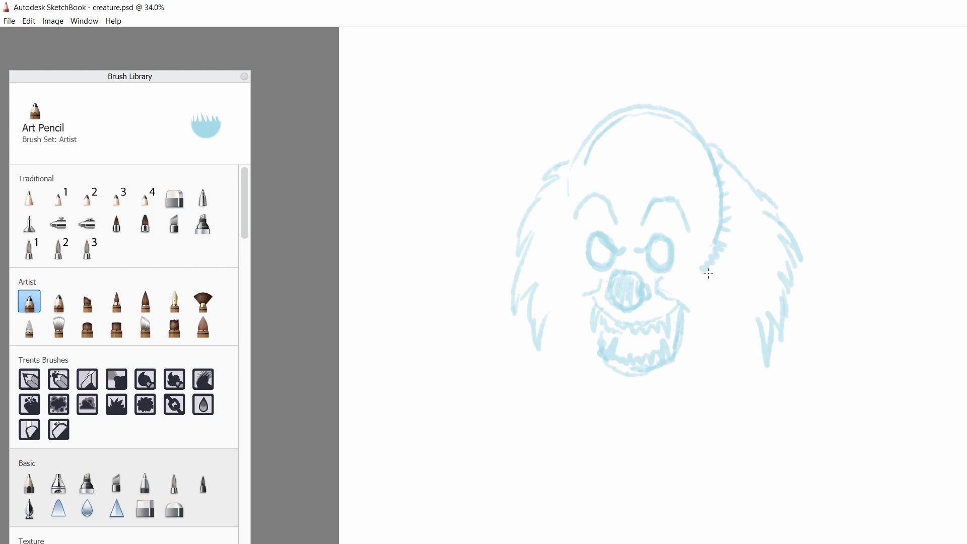
left_click_drag(566, 164, 574, 292)
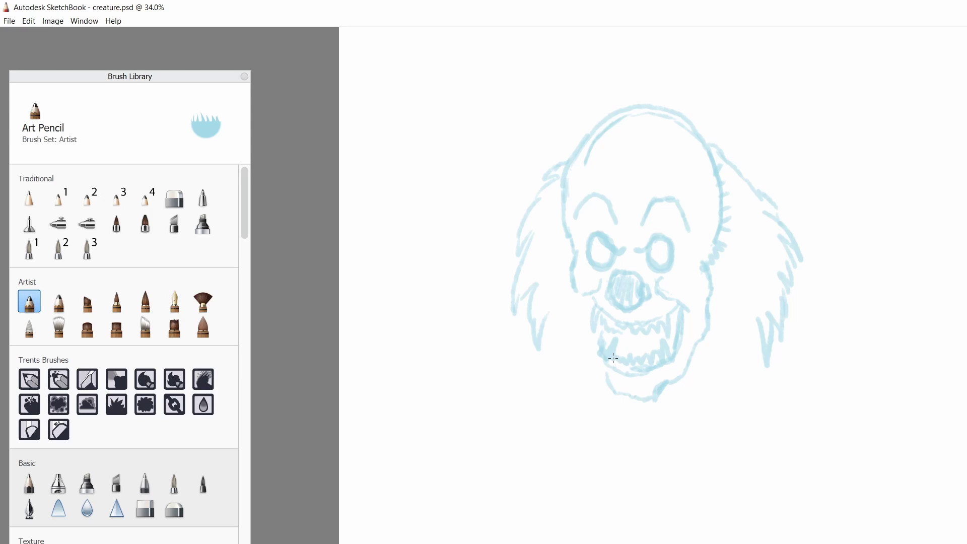
Thicken the brows, lips and cheek lines, add creases around the eyes, and shade the teeth
left_click_drag(607, 348, 591, 370)
left_click_drag(590, 362, 583, 304)
mouse_move(640, 239)
left_mouse_down()
mouse_move(688, 229)
mouse_move(577, 220)
left_mouse_up()
left_click_drag(657, 283, 673, 302)
left_click_drag(669, 267, 695, 276)
mouse_move(586, 252)
left_mouse_down()
mouse_move(569, 267)
mouse_move(645, 317)
mouse_move(678, 302)
left_mouse_up()
mouse_move(675, 328)
left_mouse_down()
mouse_move(655, 373)
mouse_move(650, 353)
left_mouse_up()
left_click_drag(602, 353, 650, 331)
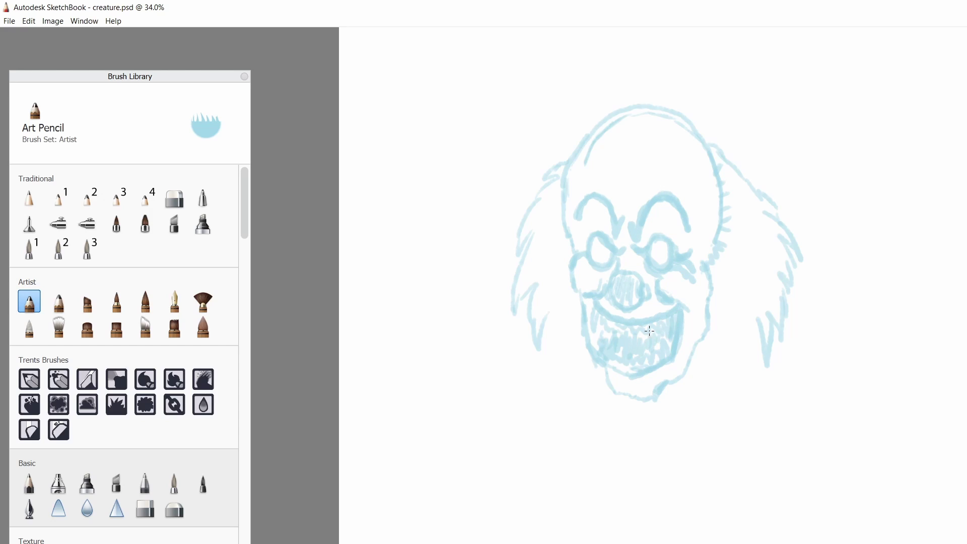
Draw a wavy ruffled collar around the head with a round pompom below it, and add jagged hair tips beside the jaw
mouse_move(513, 234)
left_mouse_down()
mouse_move(503, 388)
mouse_move(569, 448)
left_mouse_up()
mouse_move(788, 214)
left_mouse_down()
mouse_move(831, 230)
mouse_move(571, 450)
left_mouse_up()
left_click_drag(655, 461, 632, 468)
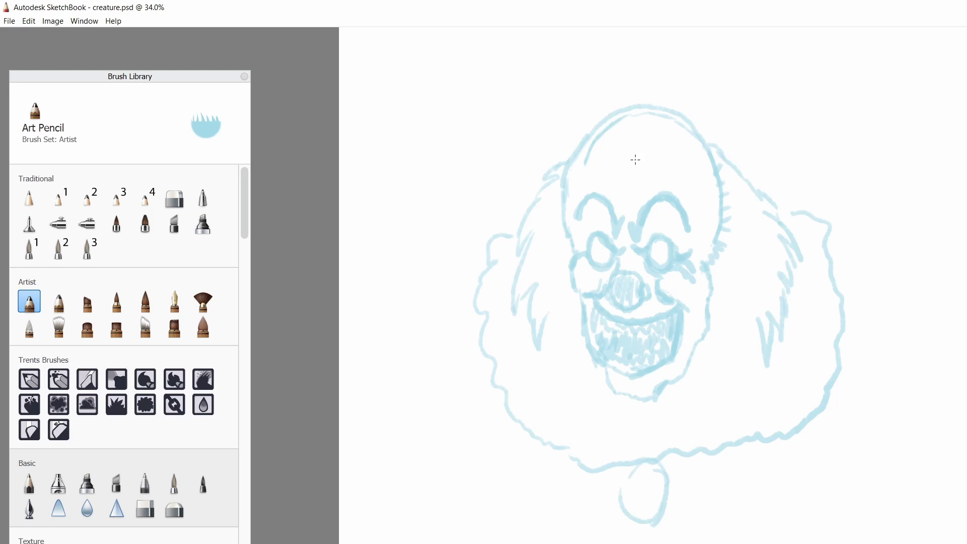
left_click_drag(709, 326, 758, 318)
left_click_drag(546, 314, 582, 310)
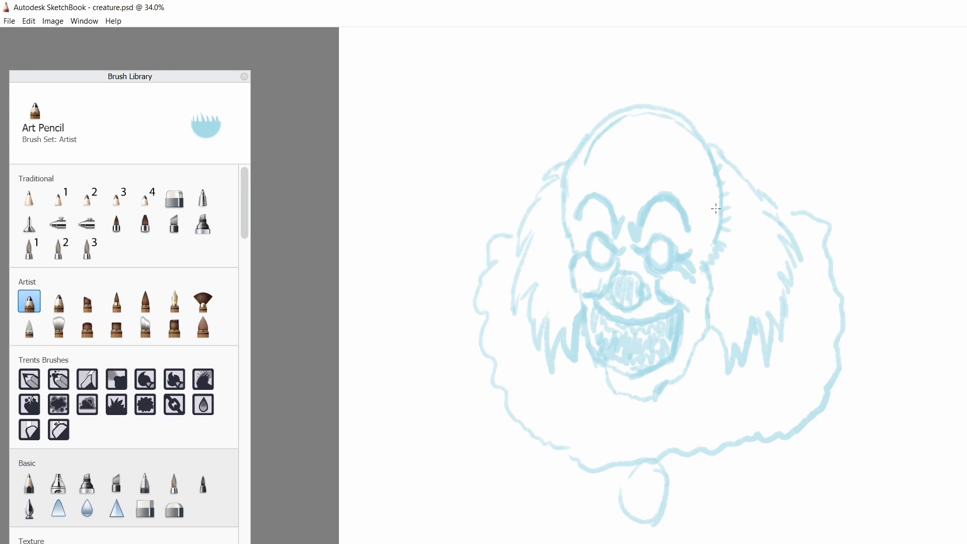
Darken the lips and mouth interior, and thicken the jaw, chin and left face outline
left_click_drag(673, 308, 595, 308)
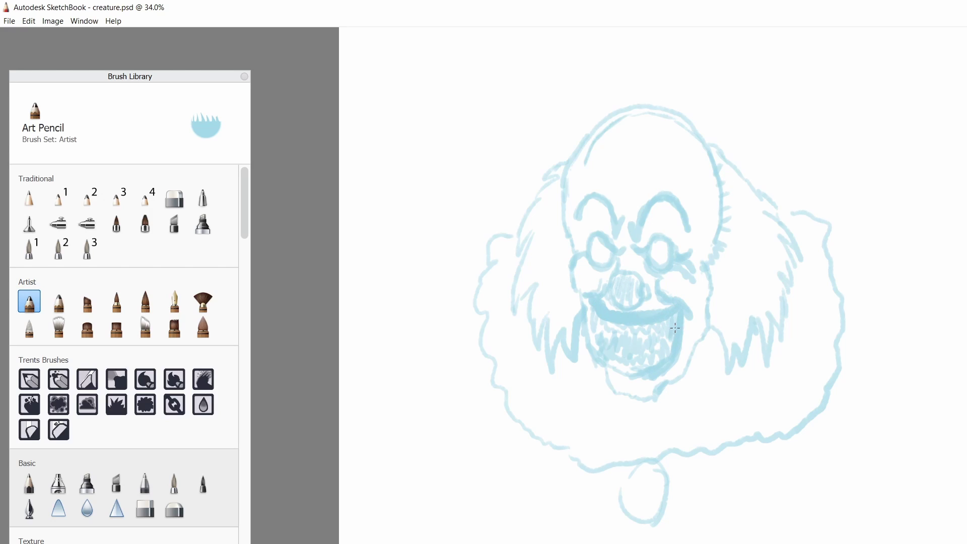
left_click_drag(675, 328, 602, 340)
left_click_drag(587, 305, 655, 401)
left_click_drag(713, 257, 670, 385)
left_click_drag(572, 252, 560, 181)
left_click_drag(524, 221, 564, 160)
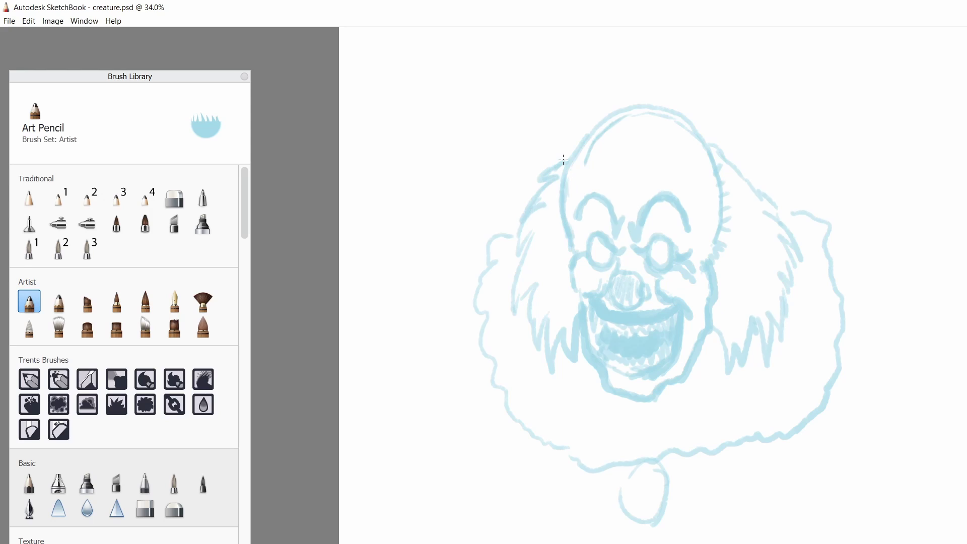
Thicken the skull outline and fill the right side hair with jagged strands
left_click_drag(546, 206, 515, 270)
mouse_move(560, 194)
left_mouse_down()
mouse_move(655, 105)
mouse_move(707, 154)
left_mouse_up()
left_click_drag(660, 99, 559, 187)
left_click_drag(716, 161, 745, 311)
left_click_drag(741, 199, 758, 274)
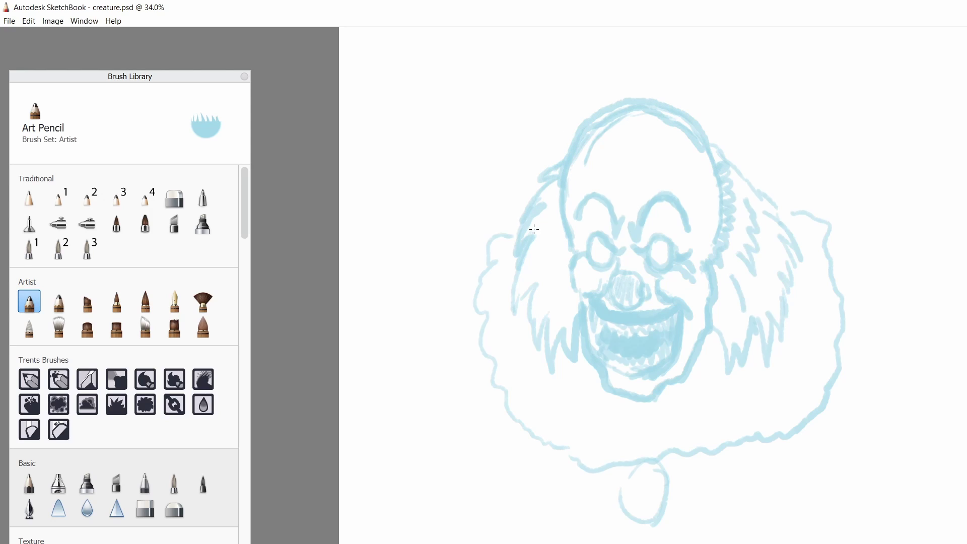
Add jagged strands to the left side hair and thicken the outline of the collar's pompom
left_click_drag(555, 217, 539, 310)
mouse_move(675, 459)
left_mouse_down()
mouse_move(655, 519)
mouse_move(680, 469)
left_mouse_up()
mouse_move(526, 260)
left_mouse_down()
mouse_move(506, 313)
mouse_move(519, 340)
left_mouse_up()
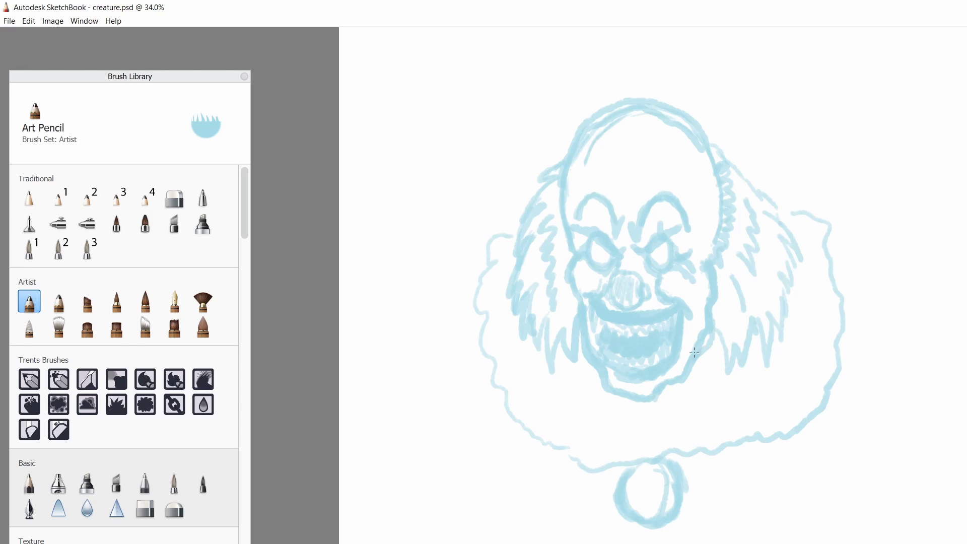
Extend the hair outward on both sides of the head with extra spiky tufts
left_click_drag(537, 151, 491, 275)
left_click_drag(529, 267, 496, 345)
mouse_move(726, 140)
left_mouse_down()
mouse_move(783, 207)
mouse_move(799, 240)
left_mouse_up()
left_click_drag(730, 120, 707, 149)
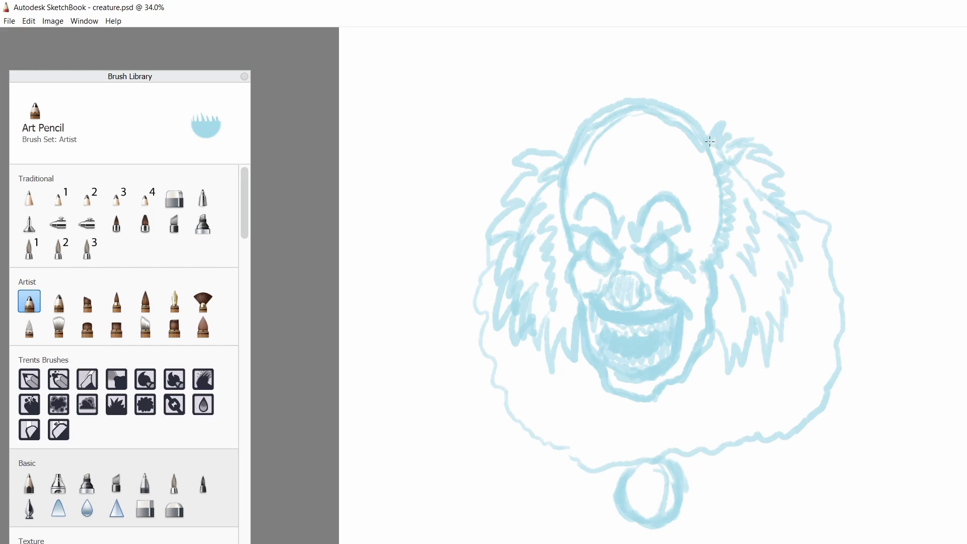
left_click_drag(541, 161, 574, 130)
Darken the angry eyebrows and shade the areas around both eyes
left_click_drag(578, 227, 624, 236)
left_click_drag(634, 231, 662, 194)
left_click_drag(654, 259, 678, 272)
left_click_drag(696, 263, 672, 238)
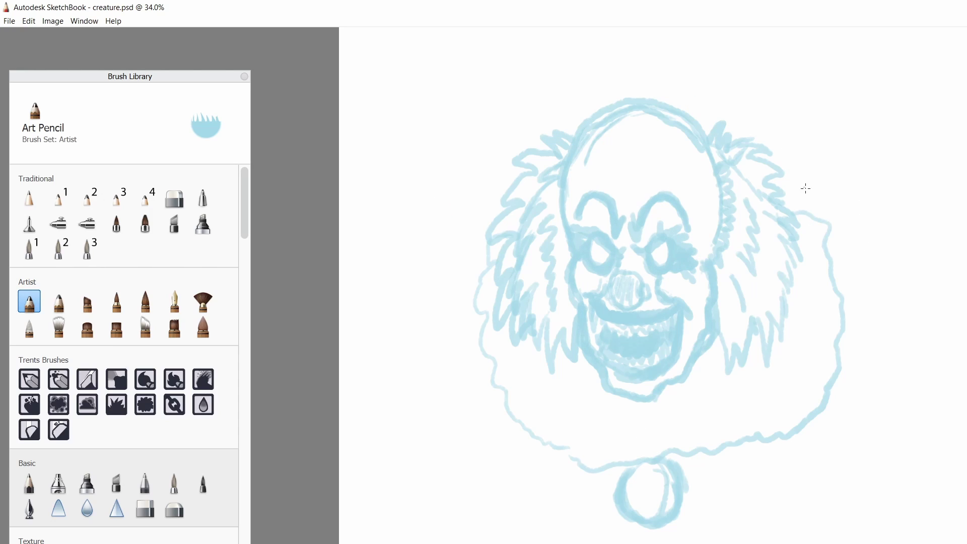
Try to sketch a large raised arm and hand in the blank area right of the collar
left_click_drag(841, 228, 950, 217)
left_click_drag(956, 248, 964, 325)
left_click_drag(834, 164, 960, 132)
left_click_drag(916, 262, 905, 358)
left_click_drag(852, 439, 893, 387)
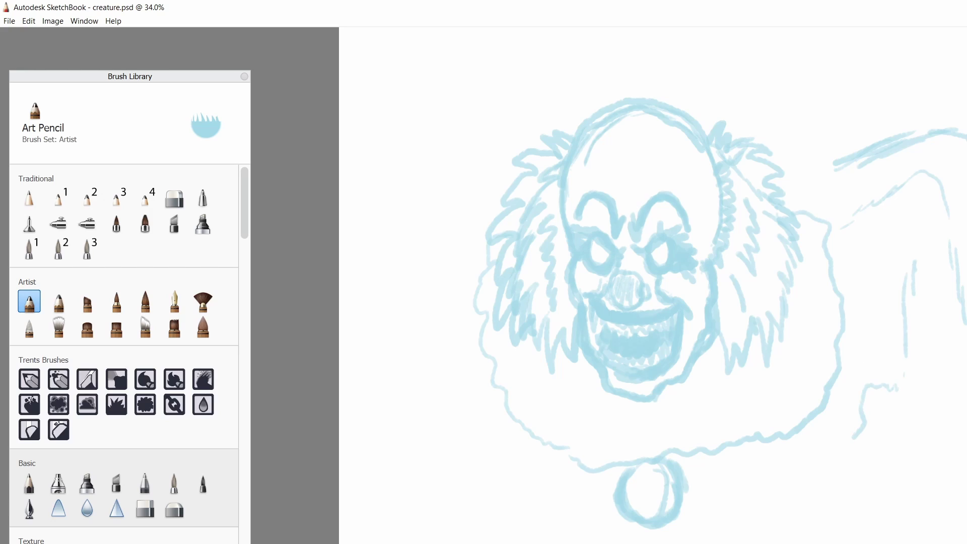
Erase the rough arm lines right of the collar with Soft Eraser 1
left_click(168, 200)
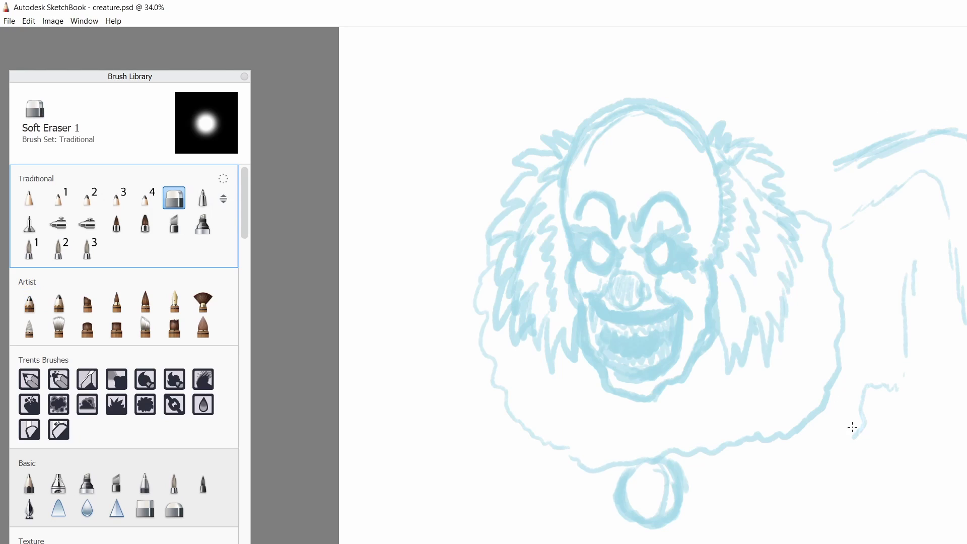
left_click_drag(902, 381, 910, 387)
left_click_drag(842, 162, 957, 134)
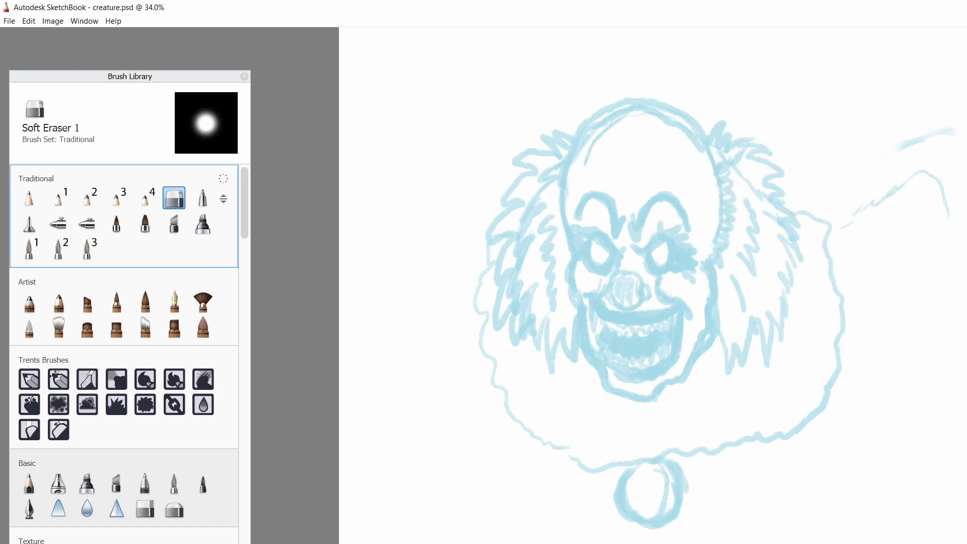
left_click_drag(947, 176, 857, 211)
Draw an open raised hand with a ruffled cuff and sleeve lines right of the collar with the Art Pencil
key("e")
mouse_move(855, 324)
left_mouse_down()
mouse_move(902, 339)
mouse_move(903, 277)
mouse_move(903, 447)
mouse_move(872, 393)
left_mouse_up()
left_click_drag(839, 451, 962, 518)
left_click_drag(904, 325, 901, 368)
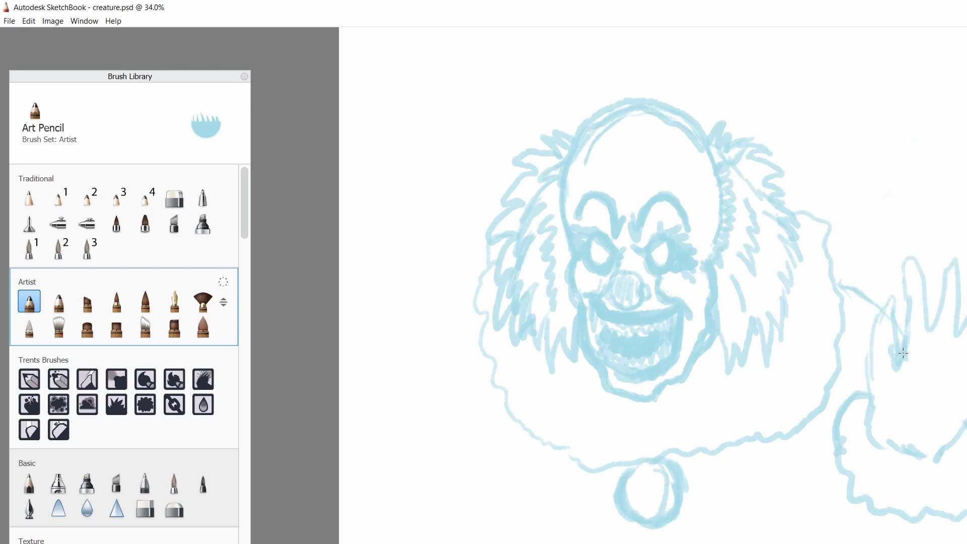
left_click_drag(892, 305, 886, 410)
left_click_drag(916, 376, 923, 389)
left_click_drag(826, 447, 793, 529)
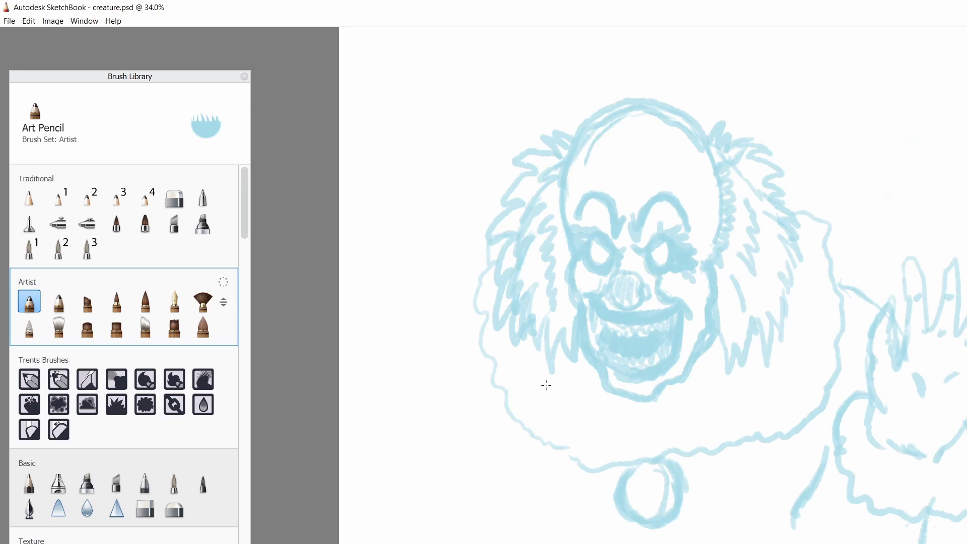
Add short fold marks inside the ruffled collar around the chin
left_click_drag(580, 388, 566, 421)
left_click_drag(636, 416, 642, 437)
left_click_drag(701, 405, 715, 422)
left_click_drag(759, 382, 788, 393)
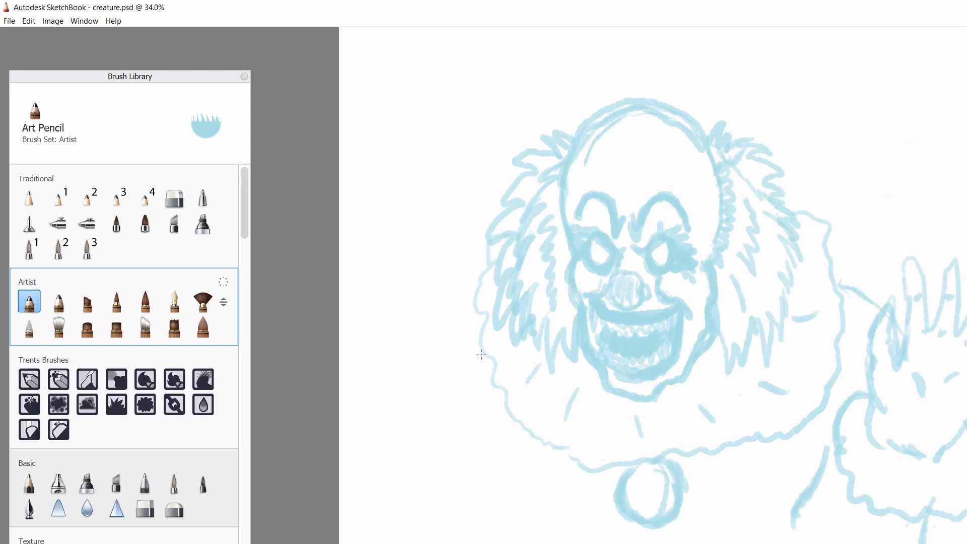
Try adding extra sleeve lines beneath the raised hand's cuff, and remove them with the Hard Eraser
left_click_drag(950, 518, 945, 543)
left_click_drag(830, 462, 850, 533)
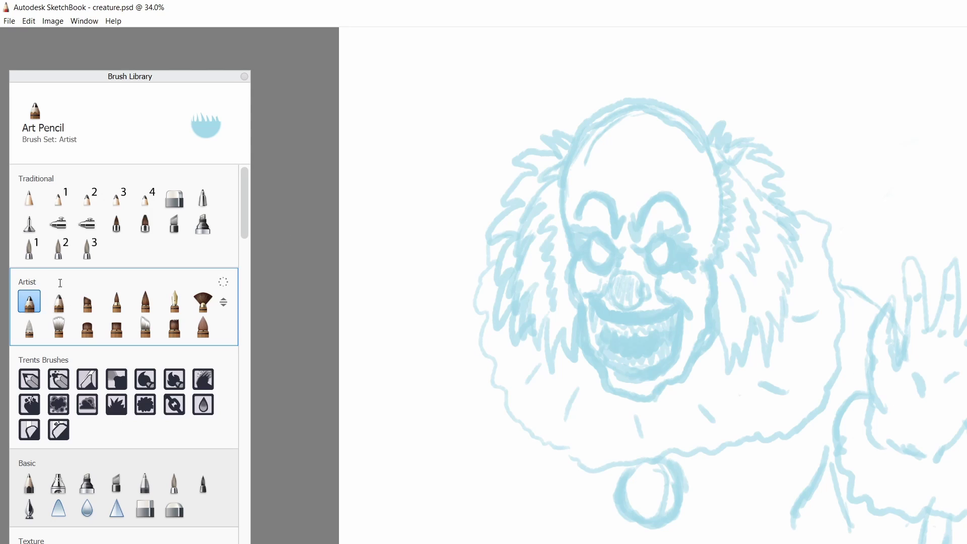
left_click(145, 509)
left_click_drag(793, 526, 855, 538)
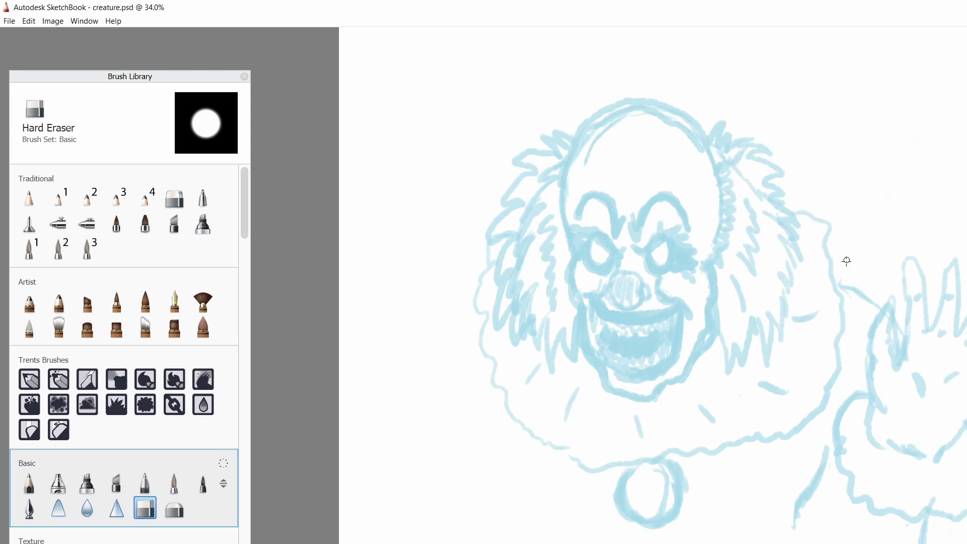
Lasso the raised hand and cuff, and move them up and left against the collar
key("m")
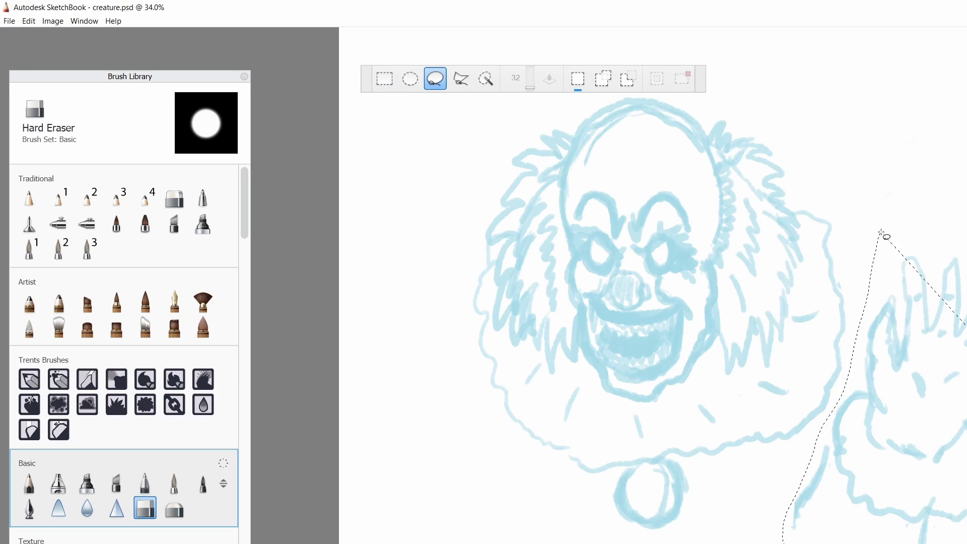
mouse_move(881, 233)
left_mouse_down()
mouse_move(922, 207)
mouse_move(965, 222)
left_mouse_up()
left_click_drag(886, 328, 852, 257)
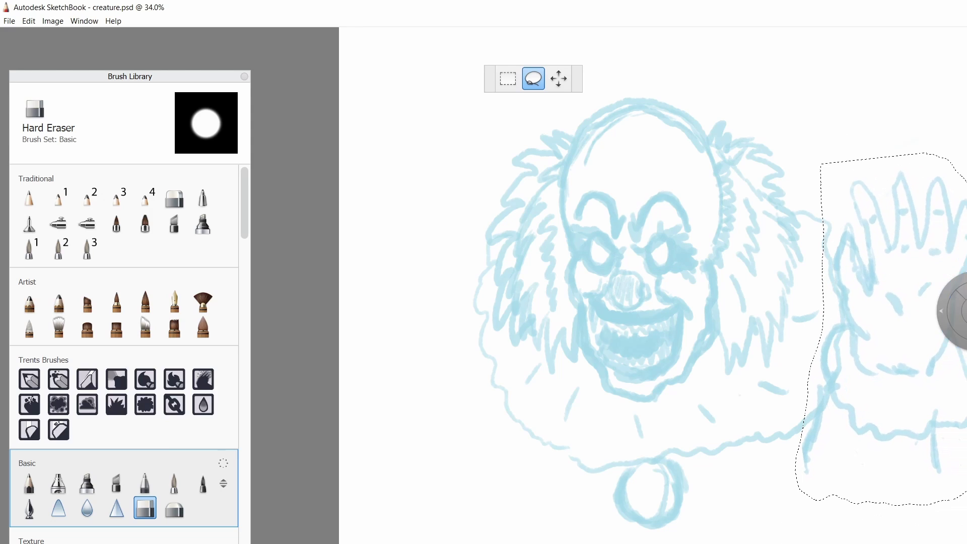
left_click(740, 301)
left_click_drag(471, 353, 502, 342)
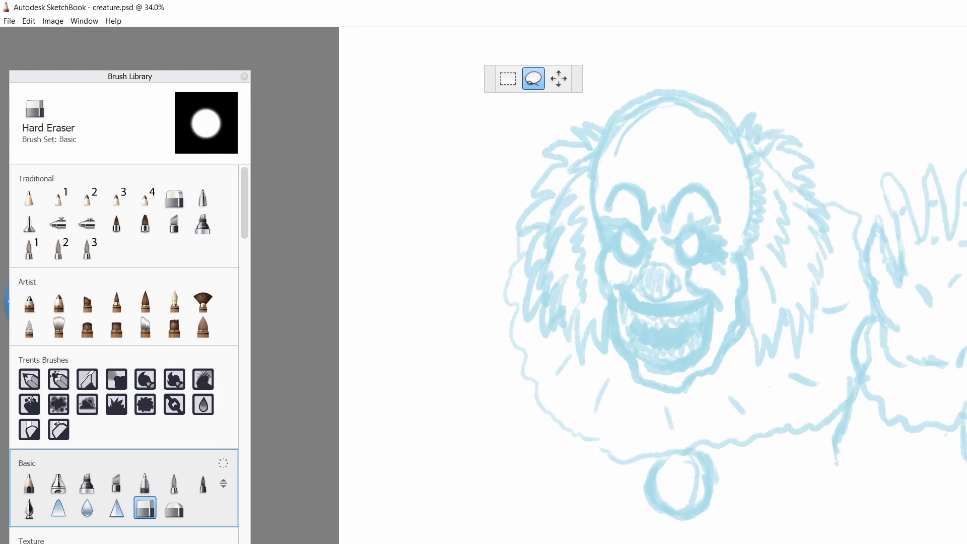
Draw a cuffed fist left of the collar holding the string of a large balloon with the Art Pencil
left_click(30, 302)
left_click_drag(505, 295, 445, 357)
left_click_drag(554, 502, 475, 339)
mouse_move(527, 434)
left_mouse_down()
mouse_move(471, 346)
mouse_move(433, 461)
left_mouse_up()
left_click_drag(540, 403, 471, 526)
mouse_move(461, 337)
left_mouse_down()
mouse_move(450, 159)
mouse_move(421, 31)
left_mouse_up()
key("space")
left_click_drag(653, 313, 659, 259)
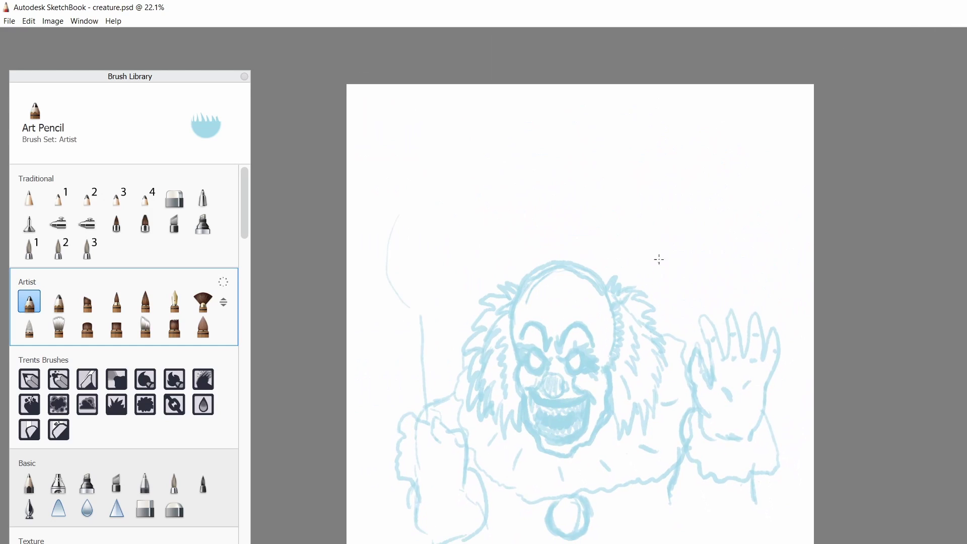
mouse_move(422, 302)
left_mouse_down()
mouse_move(433, 302)
mouse_move(476, 191)
mouse_move(379, 222)
mouse_move(421, 315)
left_mouse_up()
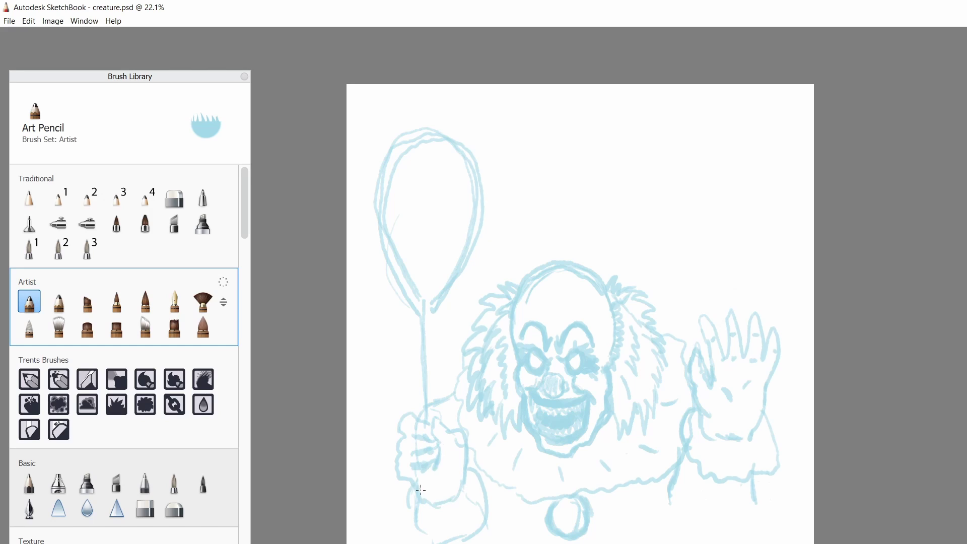
Sketch the puffy sleeves below both of the clown's cuffs
left_click_drag(421, 490, 406, 542)
left_click_drag(466, 459, 491, 541)
left_click_drag(675, 486, 667, 542)
left_click_drag(756, 487, 765, 542)
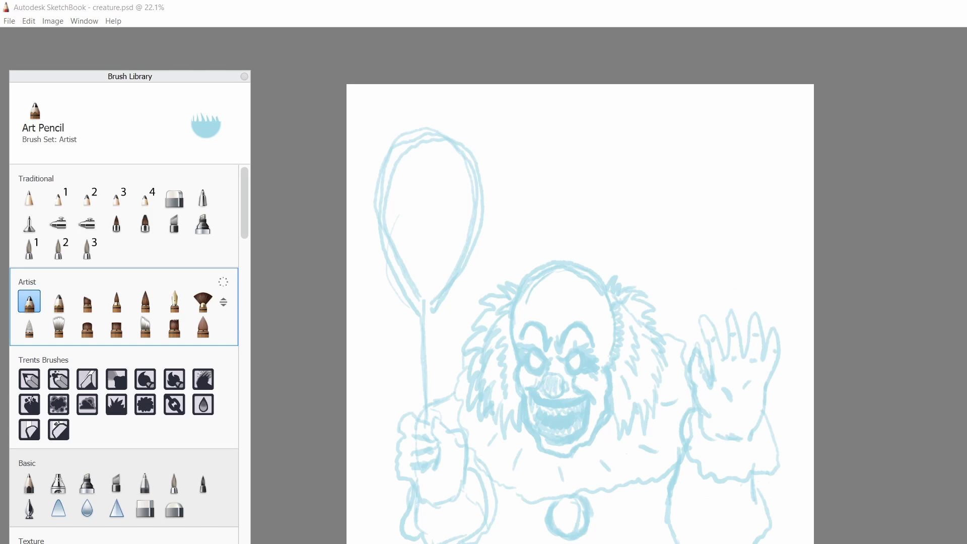
Make a black test scribble with PaintBrush 3 above the clown's head and go over it with the Hard Eraser from Trents Brushes
left_click(87, 248)
left_click_drag(603, 166, 566, 216)
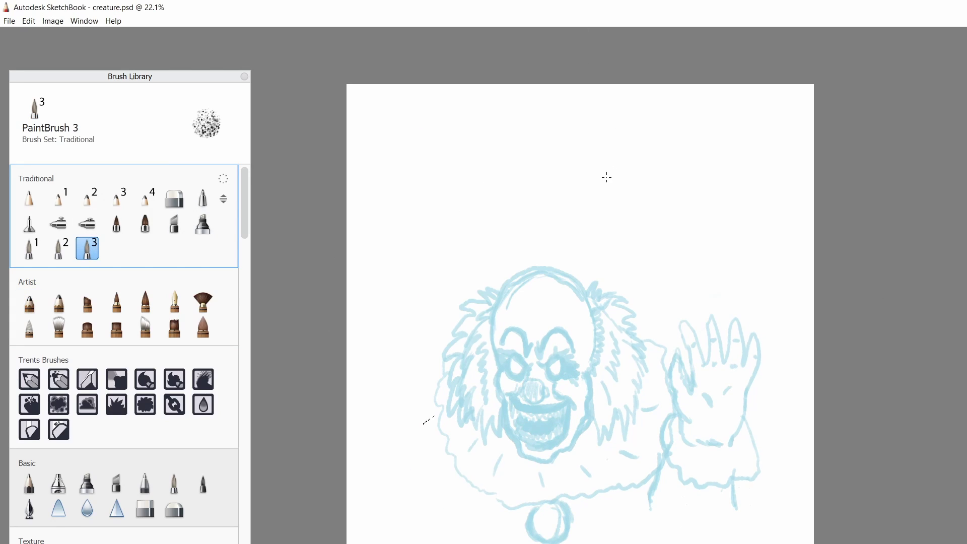
left_click(28, 23)
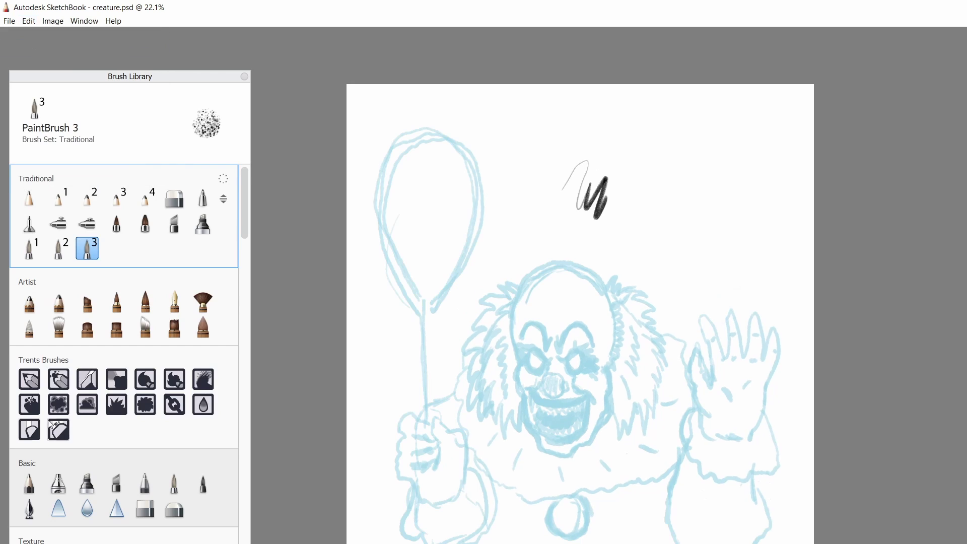
left_click(29, 430)
left_click_drag(597, 202, 583, 168)
left_click_drag(567, 290, 572, 302)
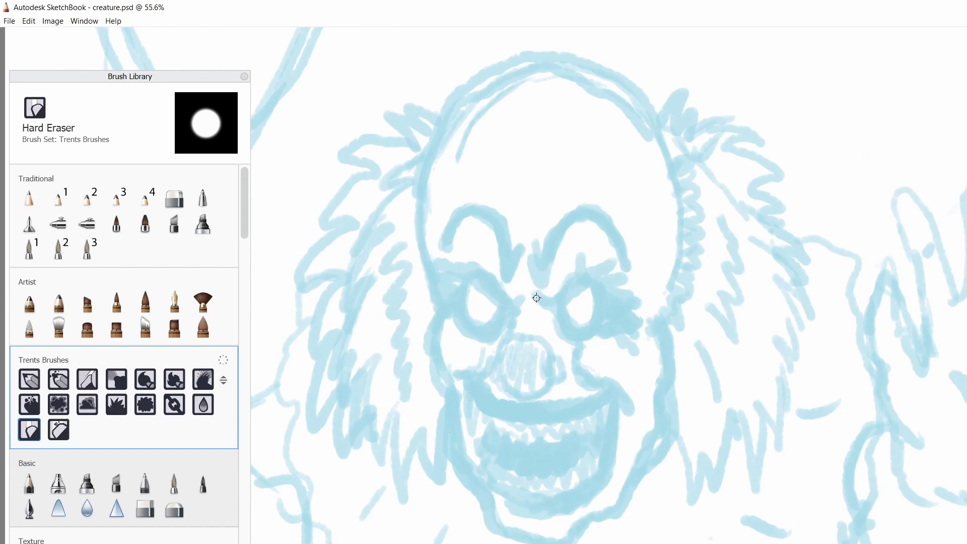
left_click(116, 224)
left_click_drag(531, 248, 481, 262)
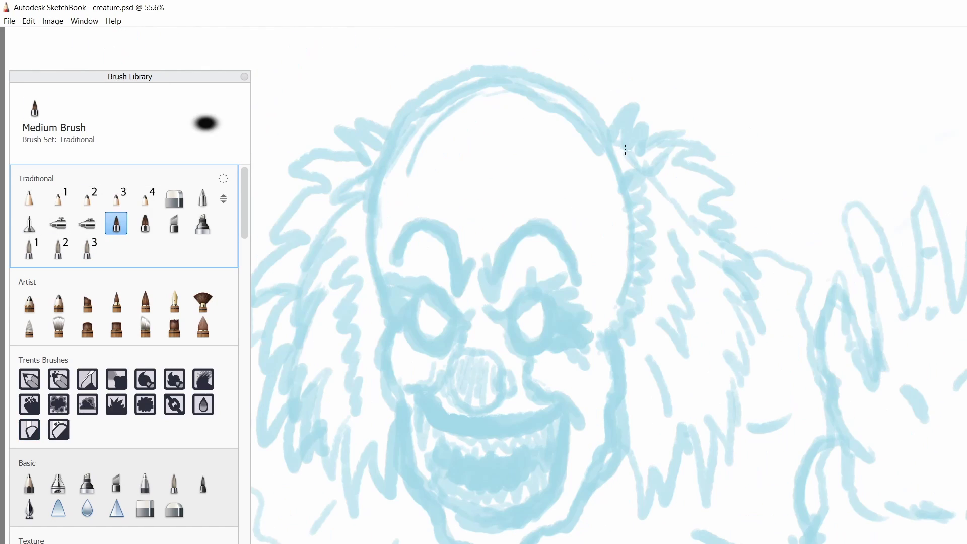
left_click(88, 248)
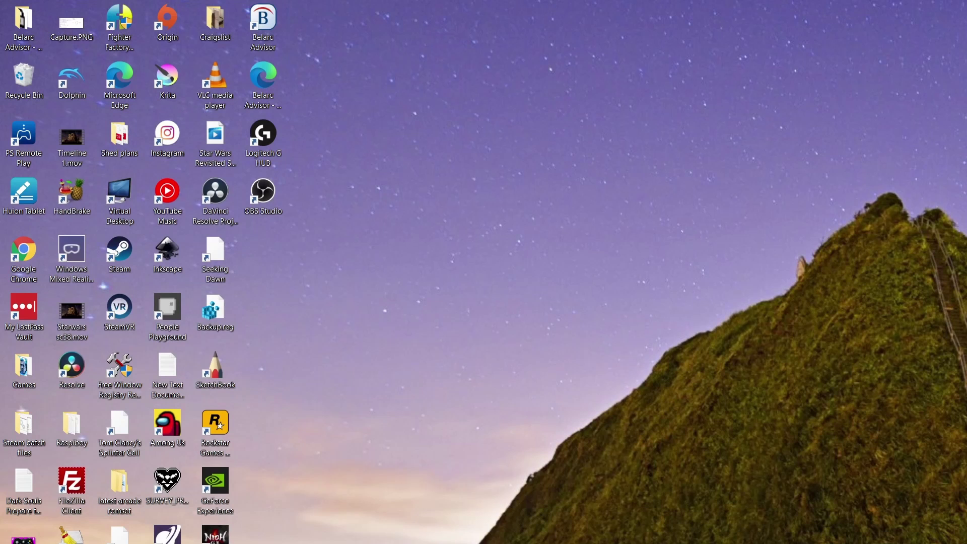
Launch SketchBook from the desktop
double_click(225, 384)
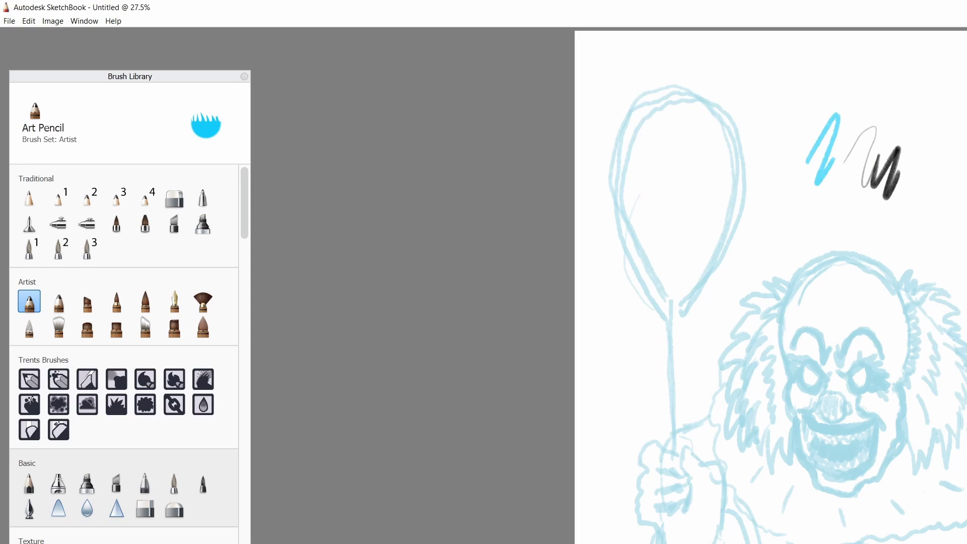
Erase the blue, grey and black test scribbles above the clown's head with Soft Eraser 1
key("e")
mouse_move(881, 146)
left_mouse_down()
mouse_move(896, 190)
mouse_move(845, 125)
left_mouse_up()
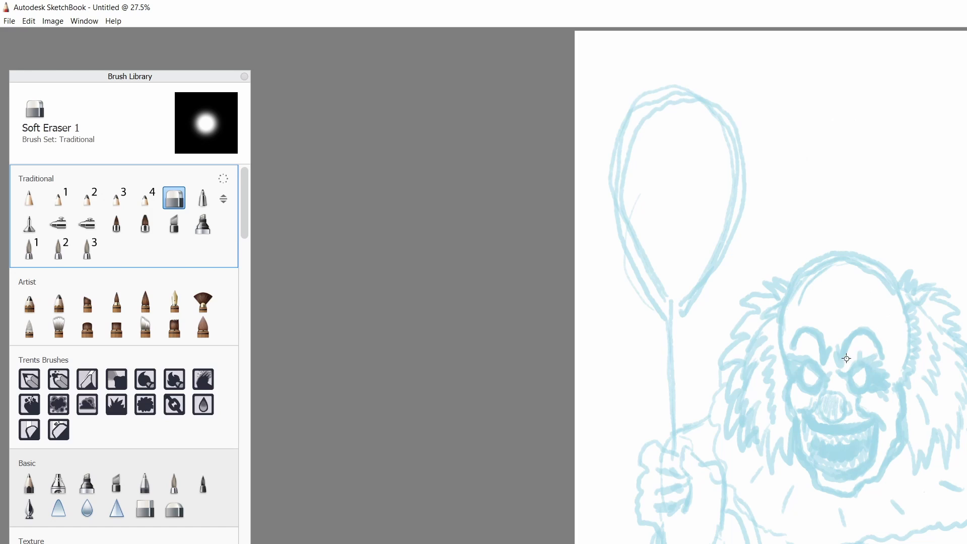
scroll(897, 337, "up", 3)
left_click_drag(897, 337, 882, 324)
Ink the clown's right-hand eye in black with PaintBrush 3, with a thick angry outline and spiky makeup along its outer side
left_click(87, 248)
mouse_move(669, 291)
left_mouse_down()
mouse_move(690, 308)
mouse_move(723, 276)
left_mouse_up()
mouse_move(688, 312)
left_mouse_down()
mouse_move(741, 335)
mouse_move(686, 312)
mouse_move(741, 347)
left_mouse_up()
mouse_move(687, 304)
left_mouse_down()
mouse_move(744, 267)
mouse_move(733, 347)
left_mouse_up()
mouse_move(723, 250)
left_mouse_down()
mouse_move(761, 252)
mouse_move(796, 307)
left_mouse_up()
mouse_move(753, 312)
left_mouse_down()
mouse_move(788, 330)
mouse_move(778, 371)
left_mouse_up()
left_click_drag(763, 322, 795, 315)
left_click_drag(756, 282, 801, 310)
left_click_drag(725, 275, 761, 252)
left_click_drag(753, 292, 748, 325)
left_click_drag(746, 340, 752, 306)
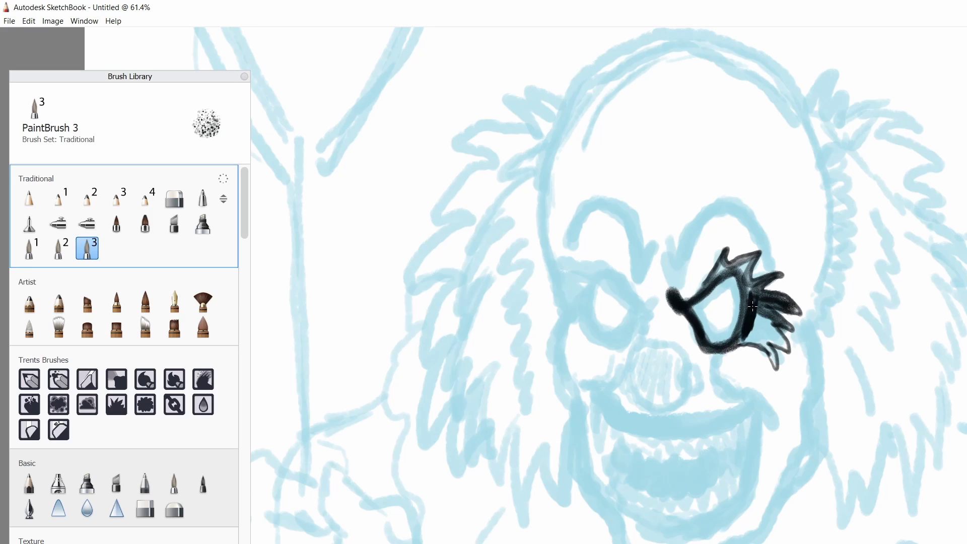
Outline and hatch the clown's round nose in black and ink the spiky outline of the left-hand eye
mouse_move(630, 363)
left_mouse_down()
mouse_move(678, 348)
mouse_move(703, 390)
mouse_move(695, 399)
left_mouse_up()
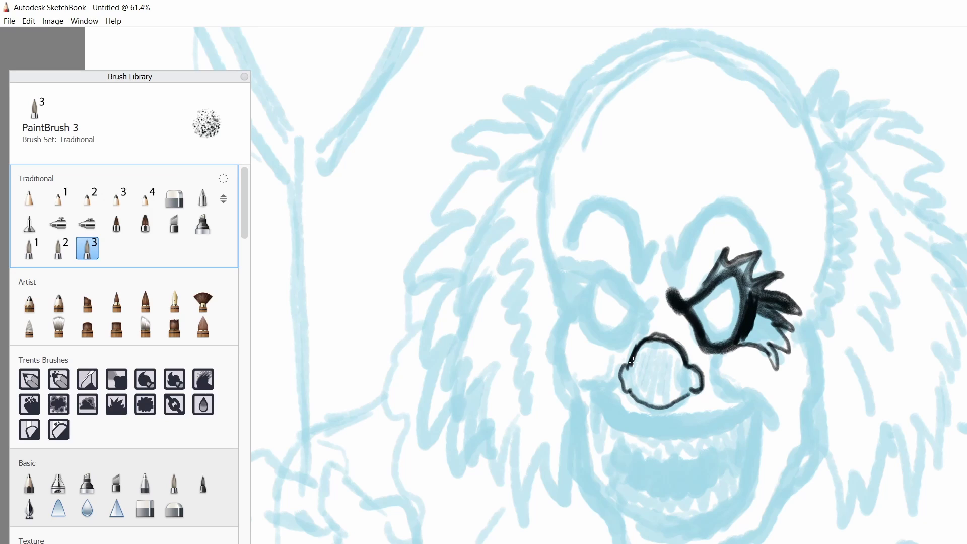
mouse_move(637, 363)
left_mouse_down()
mouse_move(678, 352)
mouse_move(693, 398)
left_mouse_up()
mouse_move(656, 292)
left_mouse_down()
mouse_move(628, 347)
mouse_move(585, 261)
left_mouse_up()
left_click_drag(583, 329, 575, 271)
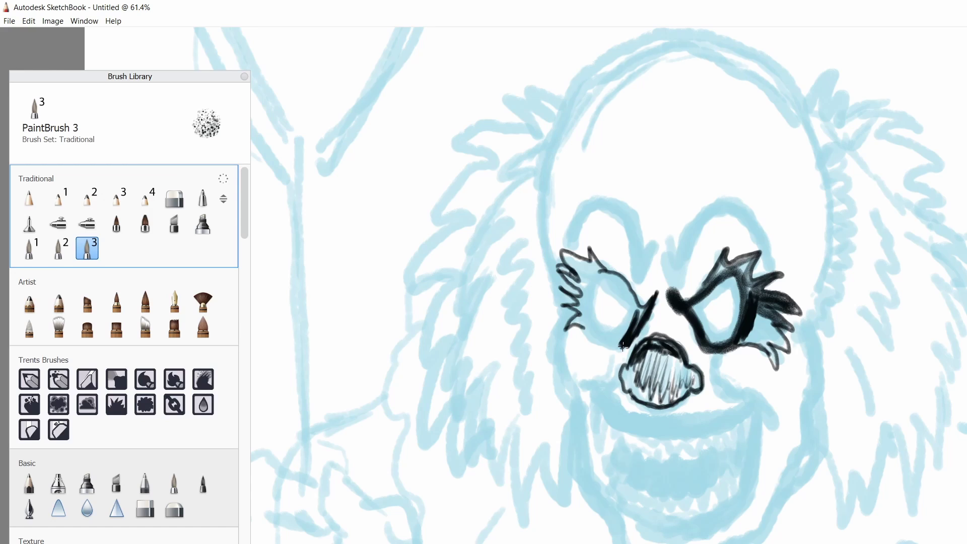
left_click_drag(579, 333, 620, 350)
left_click_drag(598, 373, 622, 352)
Ink the cheek creases and outline the grinning mouth in black, including the lips and the inner edge with corner fangs
left_click_drag(711, 360, 742, 400)
left_click_drag(804, 330, 800, 409)
mouse_move(747, 386)
left_mouse_down()
mouse_move(759, 486)
mouse_move(586, 409)
left_mouse_up()
left_click_drag(742, 403, 660, 419)
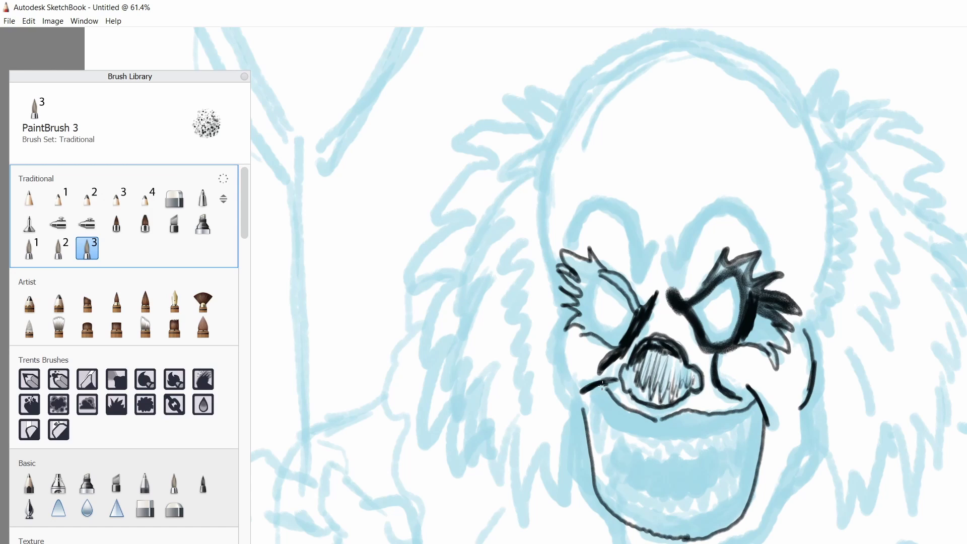
mouse_move(613, 375)
left_mouse_down()
mouse_move(577, 387)
mouse_move(597, 456)
left_mouse_up()
left_click_drag(722, 428, 734, 476)
left_click_drag(602, 424, 712, 444)
mouse_move(754, 417)
left_mouse_down()
mouse_move(726, 506)
mouse_move(670, 522)
left_mouse_up()
left_click_drag(595, 461, 655, 519)
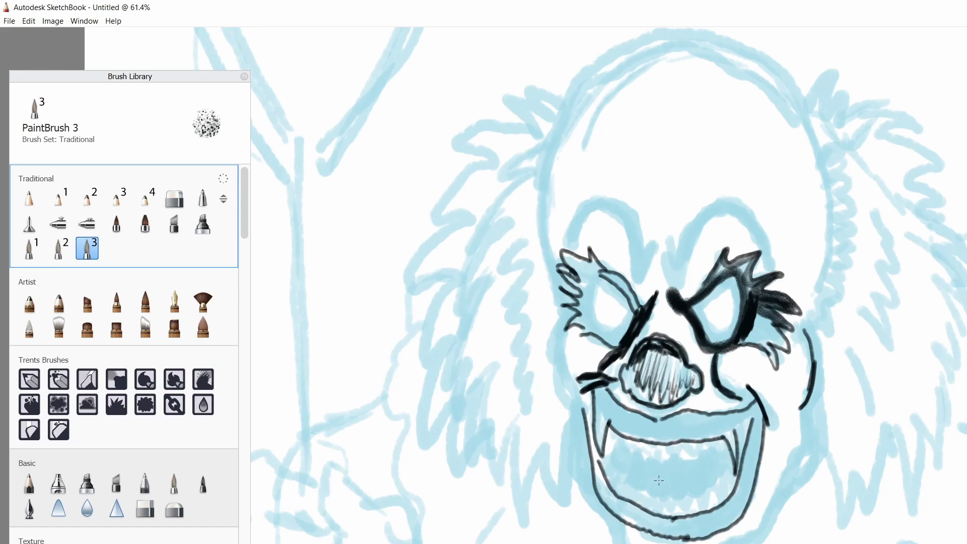
Ink both sides of the lower face and the jawline down towards the chin in black
mouse_move(563, 309)
left_mouse_down()
mouse_move(569, 458)
mouse_move(597, 516)
left_mouse_up()
left_click_drag(820, 379, 778, 514)
left_click_drag(798, 456, 756, 541)
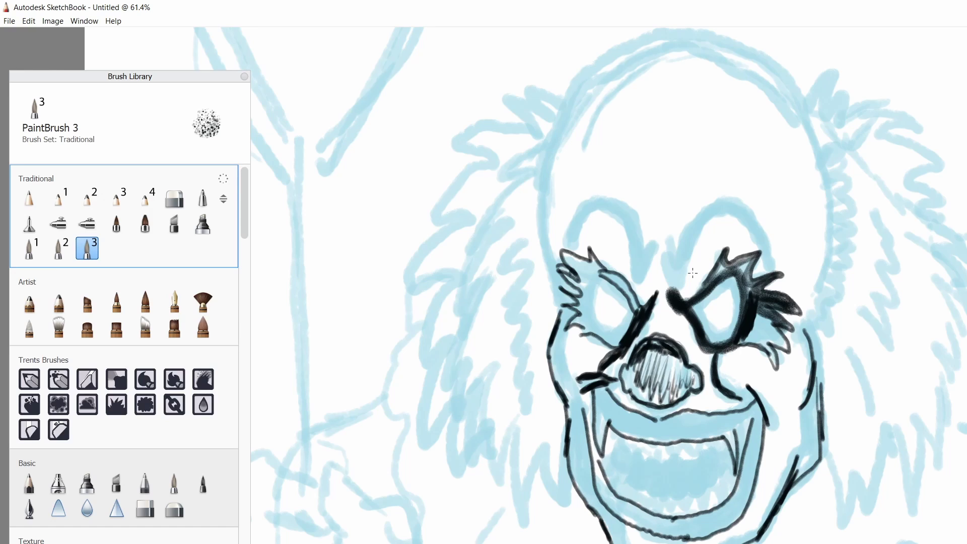
Fill the spiky makeup around the right-hand eye solid black and thicken the upper lid of the left-hand eye
left_click_drag(753, 304, 765, 342)
left_click_drag(758, 332, 779, 365)
left_click_drag(722, 265, 688, 301)
left_click_drag(638, 267, 607, 307)
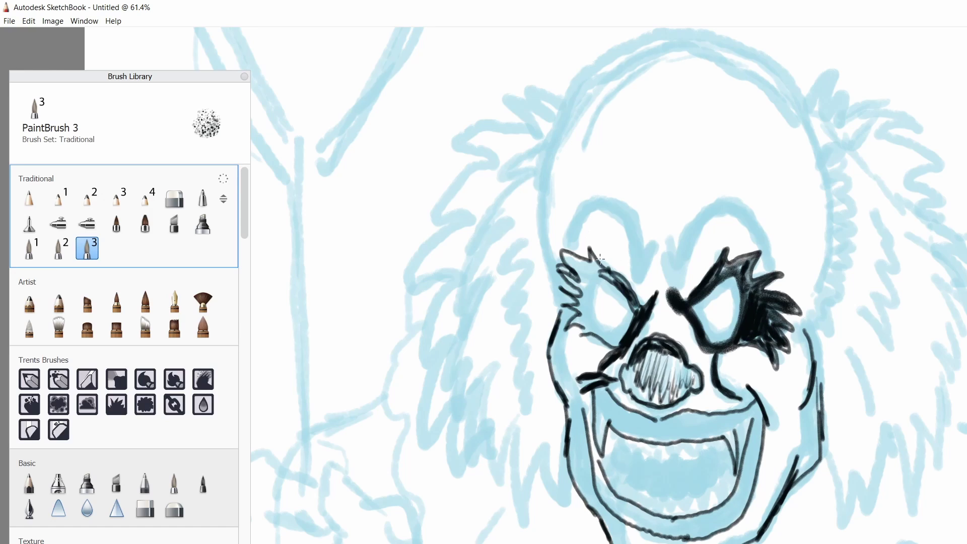
left_click_drag(590, 246, 622, 285)
Ink both arched eyebrows and the jagged upper and lower rows of teeth with black outlines
mouse_move(572, 241)
left_mouse_down()
mouse_move(643, 284)
mouse_move(659, 239)
left_mouse_up()
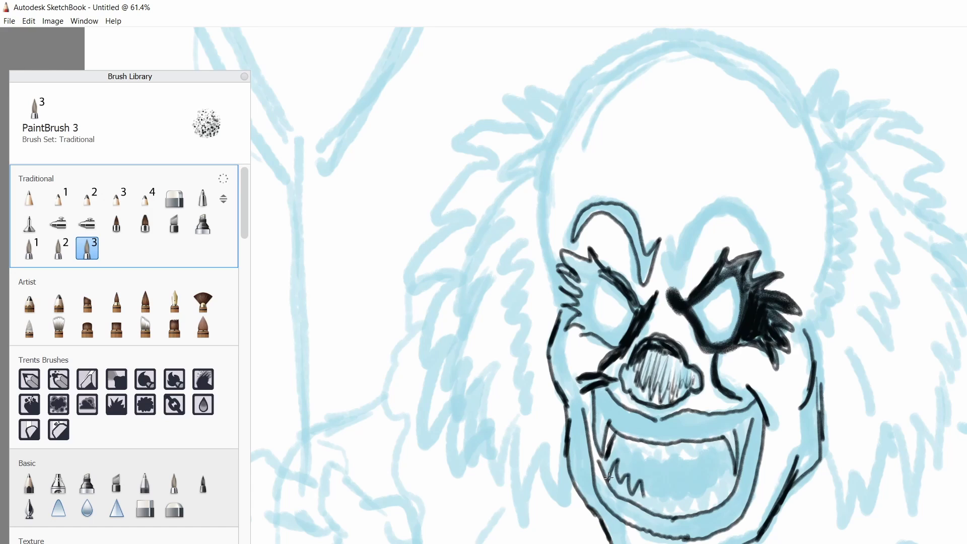
left_click_drag(643, 495, 721, 483)
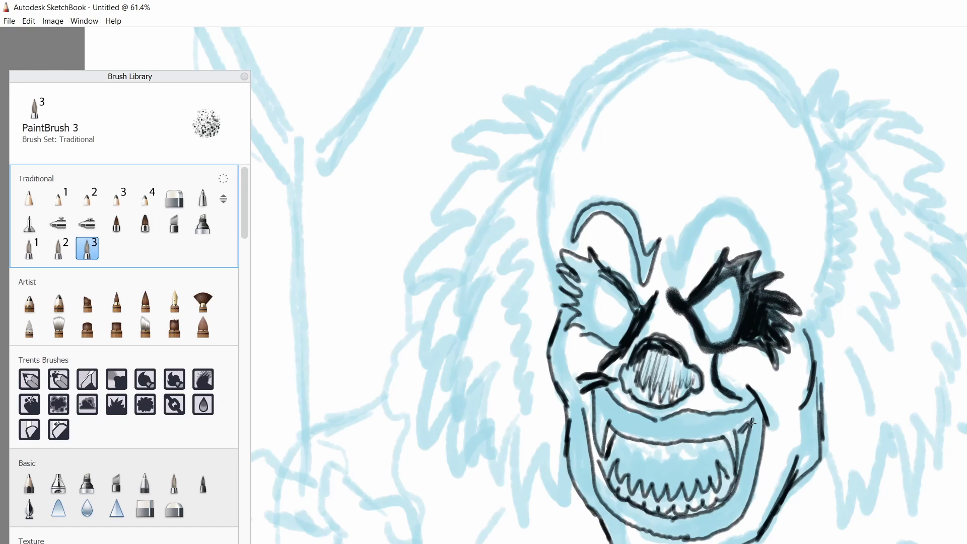
left_click_drag(617, 440, 685, 454)
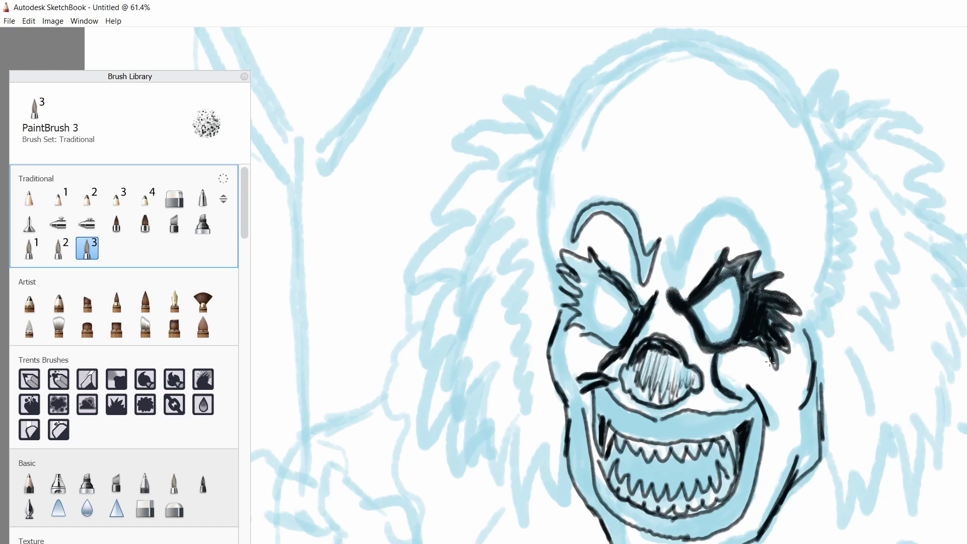
mouse_move(678, 240)
left_mouse_down()
mouse_move(720, 192)
mouse_move(778, 254)
left_mouse_up()
left_click_drag(670, 237, 685, 260)
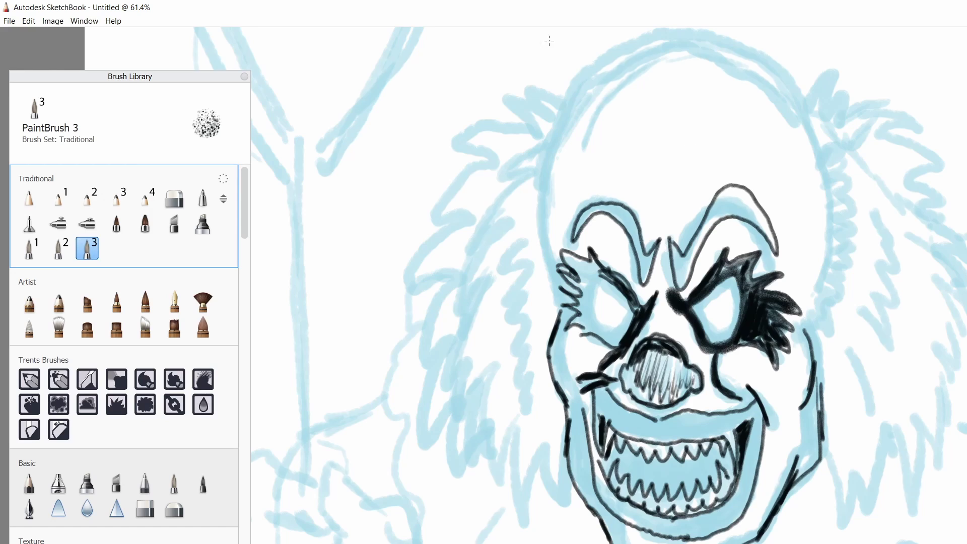
mouse_move(630, 43)
left_mouse_down()
mouse_move(536, 312)
mouse_move(798, 98)
left_mouse_up()
left_click_drag(819, 297, 746, 30)
key("ctrl+z")
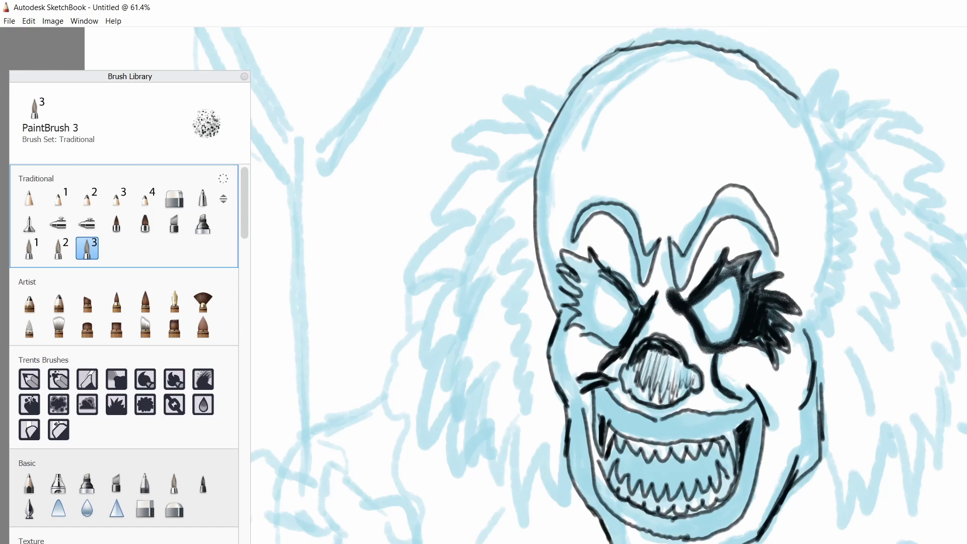
mouse_move(535, 81)
left_mouse_down()
mouse_move(564, 101)
mouse_move(474, 217)
mouse_move(425, 444)
left_mouse_up()
key("ctrl+z")
key("ctrl+z")
Ink the jagged outline of the left-hand hair and a thick black contour around the bald skull
mouse_move(449, 410)
left_mouse_down()
mouse_move(554, 519)
mouse_move(574, 474)
left_mouse_up()
mouse_move(444, 398)
left_mouse_down()
mouse_move(433, 454)
mouse_move(483, 437)
mouse_move(553, 453)
mouse_move(573, 478)
left_mouse_up()
mouse_move(639, 34)
left_mouse_down()
mouse_move(570, 96)
mouse_move(565, 318)
left_mouse_up()
left_click_drag(580, 81, 700, 34)
mouse_move(816, 325)
left_mouse_down()
mouse_move(808, 102)
mouse_move(819, 323)
left_mouse_up()
mouse_move(655, 35)
left_mouse_down()
mouse_move(725, 50)
mouse_move(801, 96)
left_mouse_up()
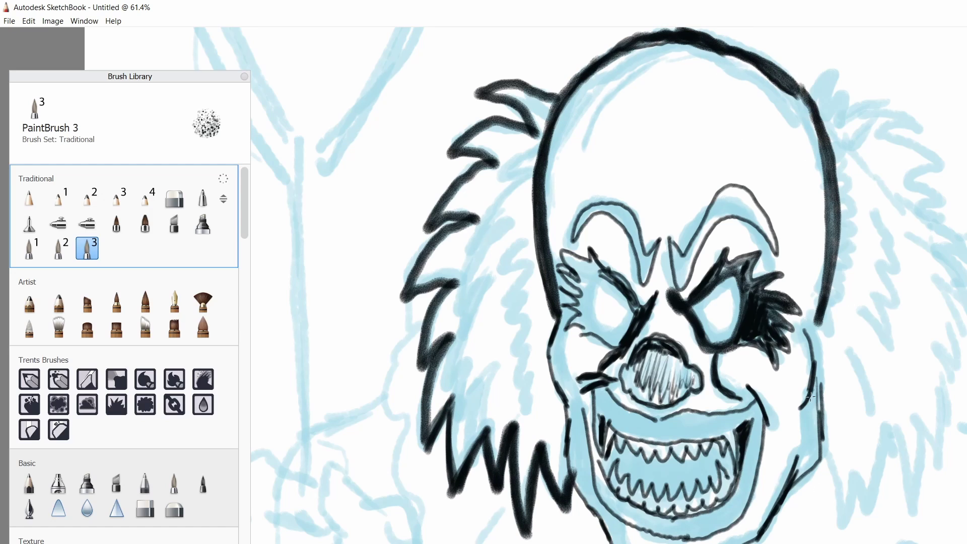
Shade the right-hand jaw edge and the right inner corner of the mouth with black strokes
left_click_drag(822, 387, 798, 474)
left_click_drag(760, 411, 741, 503)
left_click_drag(756, 421, 734, 500)
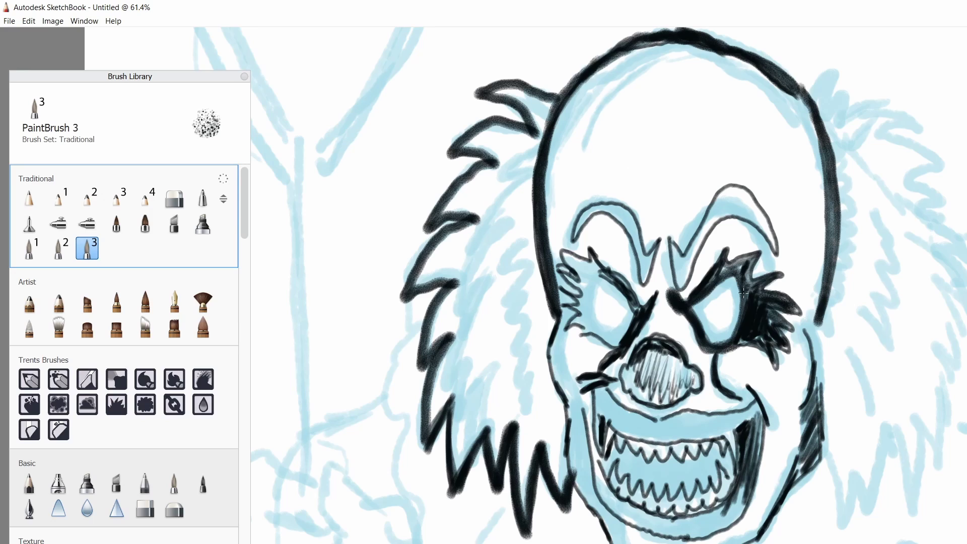
Erase the blue sketch inside both eyes with Soft Eraser 1 and draw the irises with PaintBrush 3
key("e")
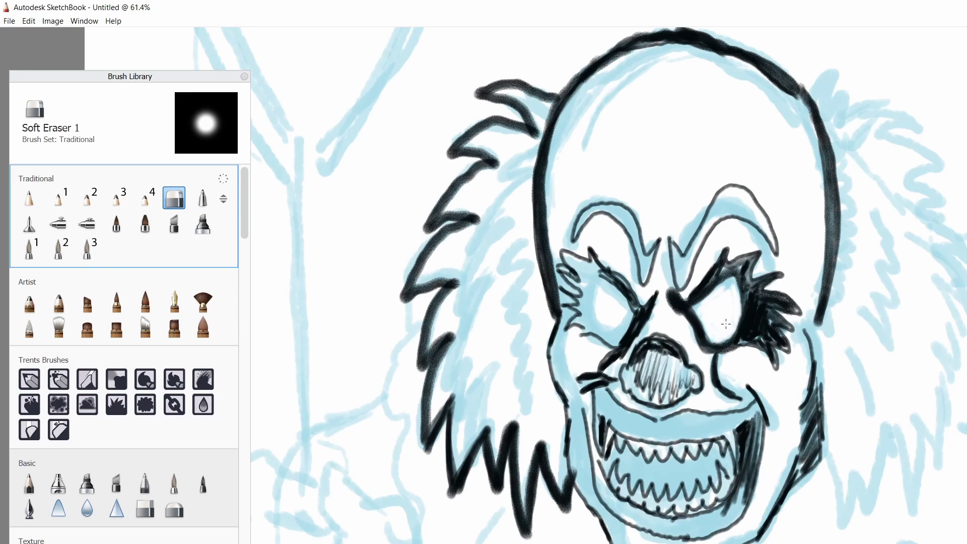
left_click_drag(627, 323, 620, 327)
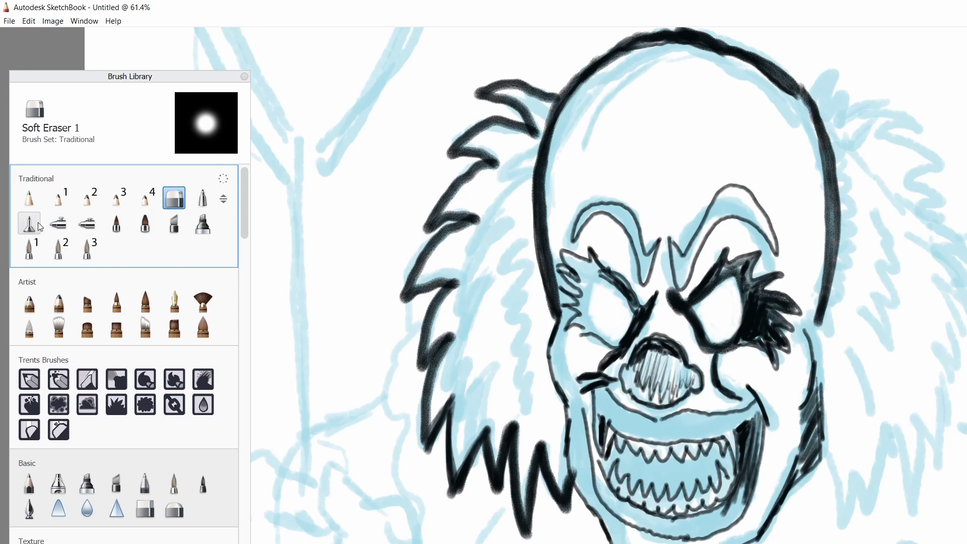
left_click(87, 248)
mouse_move(726, 298)
left_mouse_down()
mouse_move(720, 322)
mouse_move(741, 267)
mouse_move(756, 299)
left_mouse_up()
Darken the makeup around the right-hand eye and fill the spiky makeup around the left-hand eye with black
left_click_drag(788, 297, 746, 343)
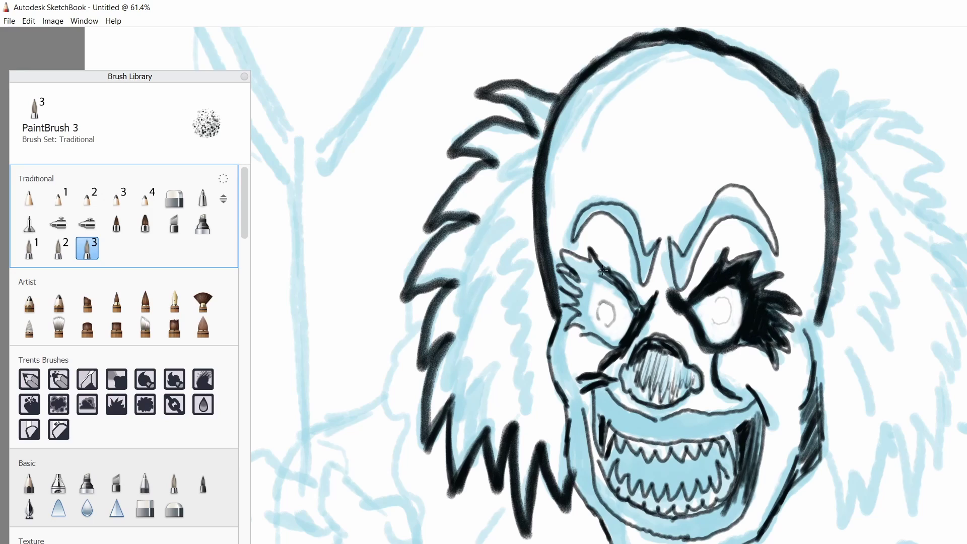
left_click_drag(599, 267, 640, 314)
left_click_drag(595, 332, 620, 347)
left_click_drag(575, 267, 592, 330)
mouse_move(565, 252)
left_mouse_down()
mouse_move(621, 342)
mouse_move(564, 310)
mouse_move(572, 332)
left_mouse_up()
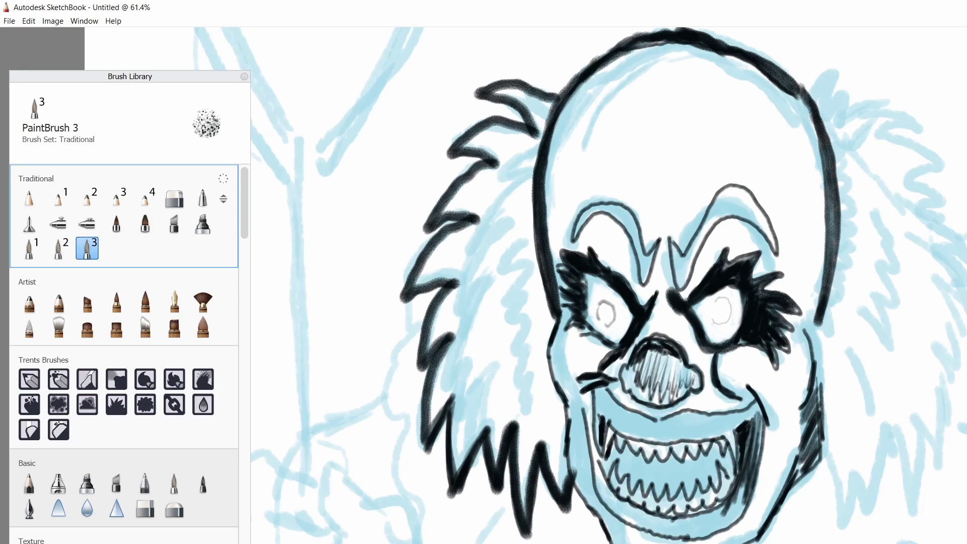
Paint the clown's nose and both lips dark red with PaintBrush 3
left_click_drag(659, 352, 664, 388)
mouse_move(655, 353)
left_mouse_down()
mouse_move(633, 375)
mouse_move(693, 363)
mouse_move(673, 396)
mouse_move(631, 379)
left_mouse_up()
left_click_drag(755, 409, 720, 532)
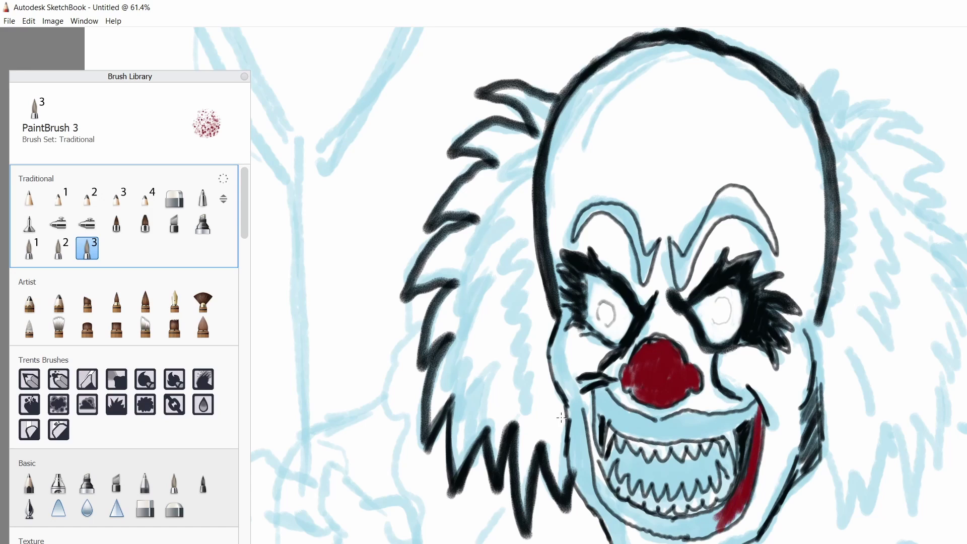
mouse_move(590, 398)
left_mouse_down()
mouse_move(622, 509)
mouse_move(726, 532)
mouse_move(745, 504)
left_mouse_up()
mouse_move(725, 426)
left_mouse_down()
mouse_move(754, 409)
mouse_move(660, 436)
left_mouse_up()
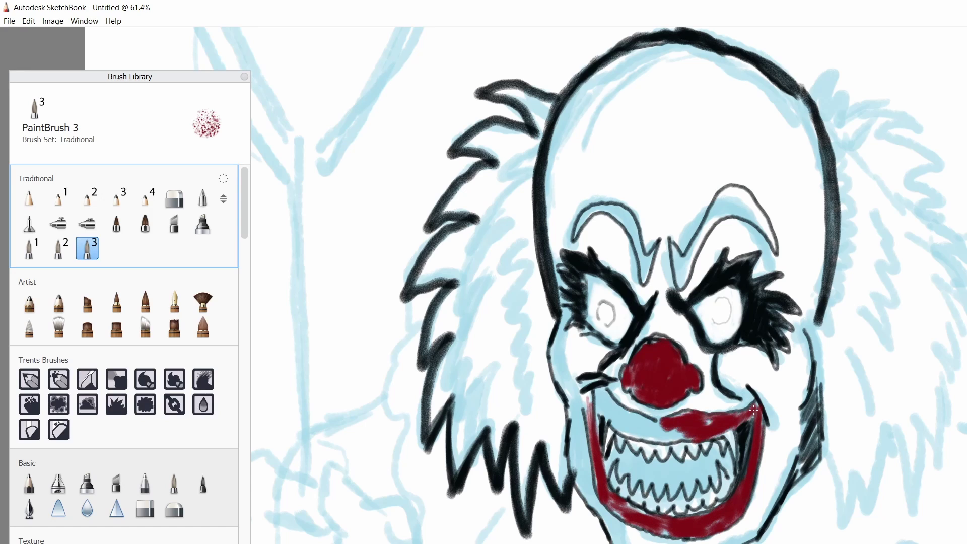
mouse_move(751, 407)
left_mouse_down()
mouse_move(629, 433)
mouse_move(595, 398)
mouse_move(603, 414)
left_mouse_up()
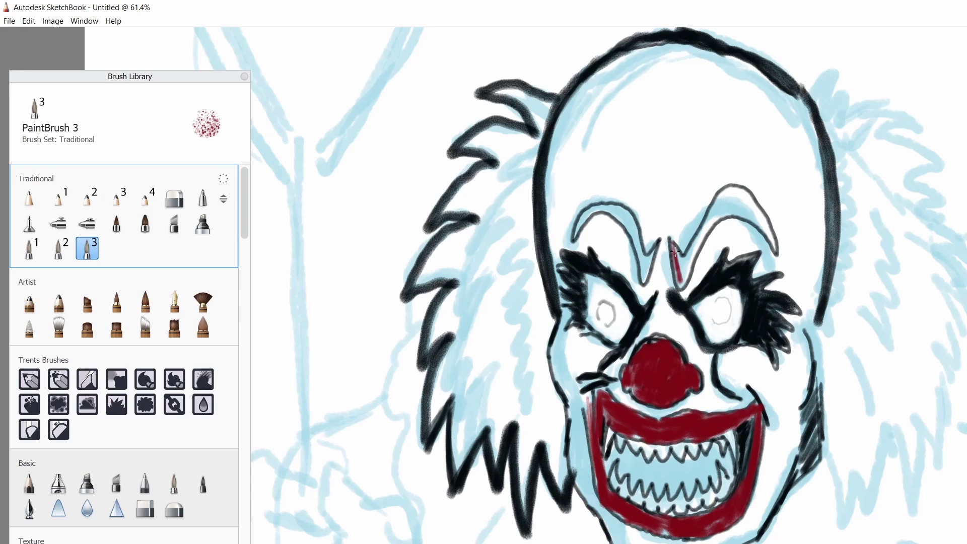
left_click_drag(675, 250, 709, 219)
key("ctrl+z")
Fill the gap between the upper and lower teeth with black
mouse_move(711, 453)
left_mouse_down()
mouse_move(718, 484)
mouse_move(728, 472)
mouse_move(695, 478)
left_mouse_up()
mouse_move(615, 442)
left_mouse_down()
mouse_move(611, 459)
mouse_move(675, 499)
left_mouse_up()
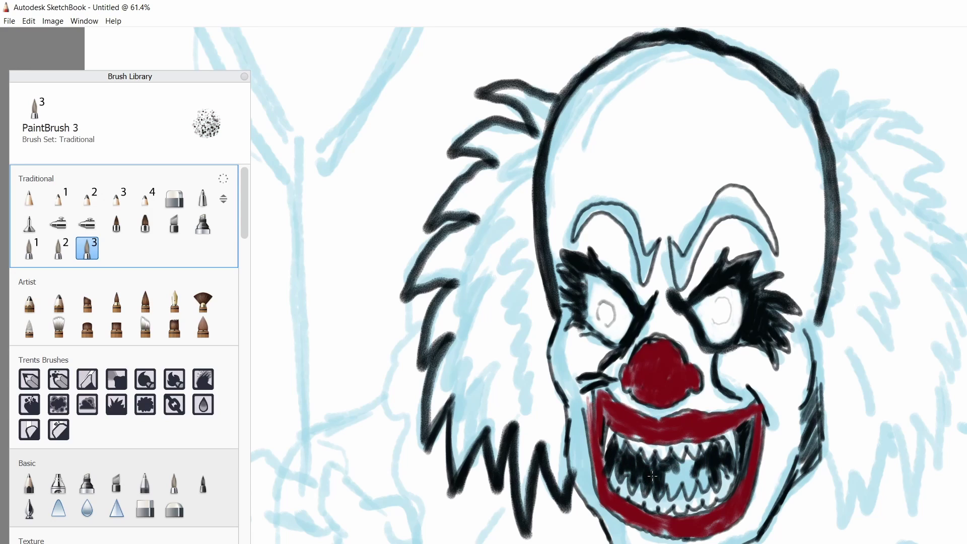
left_click_drag(675, 455, 705, 493)
Thicken the black lines on the left face edge, mouth corners and right-hand eye makeup, and reinforce the right-hand iris
left_click_drag(551, 338, 572, 498)
left_click_drag(745, 383, 769, 418)
mouse_move(600, 388)
left_mouse_down()
mouse_move(574, 418)
mouse_move(607, 413)
left_mouse_up()
left_click_drag(763, 335, 778, 367)
left_click_drag(753, 276, 781, 317)
left_click_drag(726, 325, 722, 291)
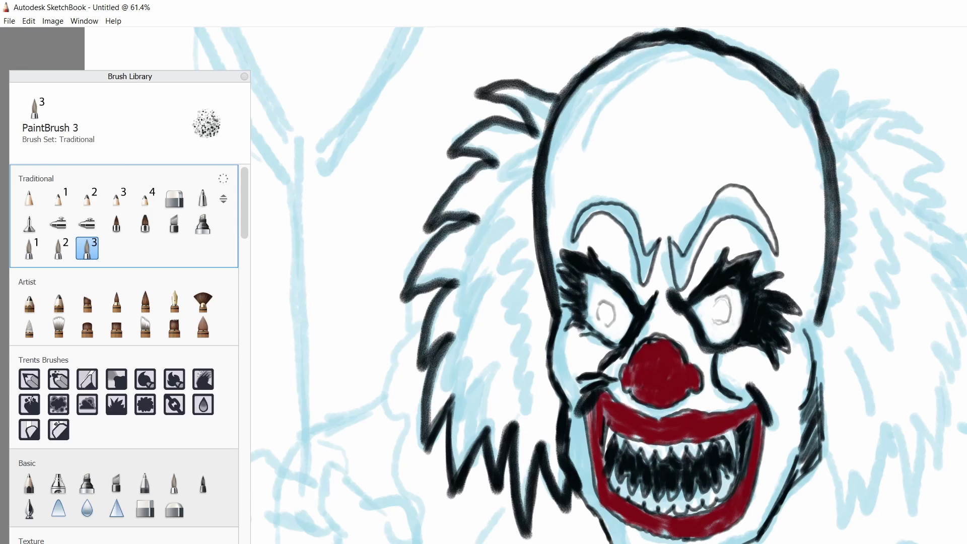
Paint the left-hand tuft of hair dark red inside its black outline
left_click_drag(504, 251, 484, 372)
left_click_drag(549, 375, 560, 489)
left_click_drag(524, 247, 544, 410)
left_click_drag(474, 267, 433, 348)
left_click_drag(454, 292, 438, 428)
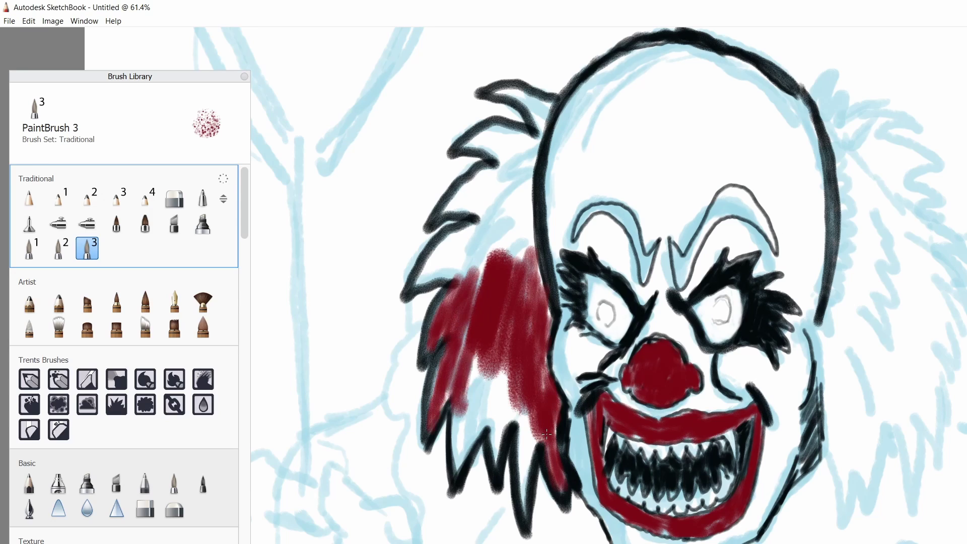
left_click_drag(484, 347, 524, 508)
mouse_move(529, 277)
left_mouse_down()
mouse_move(524, 91)
mouse_move(483, 186)
mouse_move(499, 156)
left_mouse_up()
mouse_move(484, 313)
left_mouse_down()
mouse_move(524, 178)
mouse_move(468, 307)
left_mouse_up()
left_click_drag(474, 222, 418, 282)
Paint the right-hand tuft of hair dark red over the blue sketch and dab red at the top of the left-hand tuft
mouse_move(812, 66)
left_mouse_down()
mouse_move(877, 121)
mouse_move(846, 317)
left_mouse_up()
left_click_drag(826, 221, 816, 388)
left_click_drag(831, 333, 851, 514)
mouse_move(857, 317)
left_mouse_down()
mouse_move(896, 418)
mouse_move(937, 474)
left_mouse_up()
left_click_drag(856, 252, 937, 418)
left_click_drag(856, 176, 947, 353)
left_click_drag(901, 207, 952, 368)
left_click_drag(846, 136, 927, 262)
left_click_drag(856, 151, 948, 247)
left_click_drag(942, 327, 965, 388)
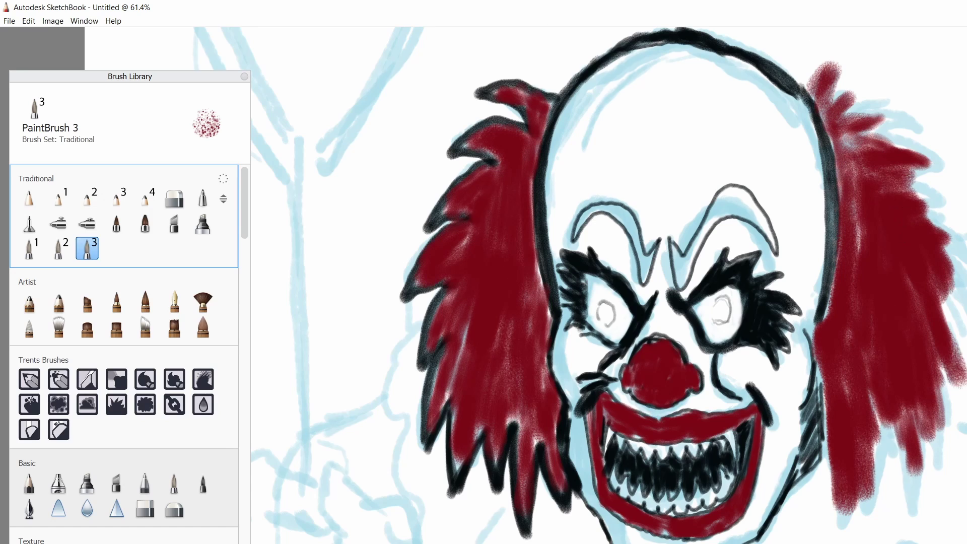
left_click_drag(544, 99, 564, 70)
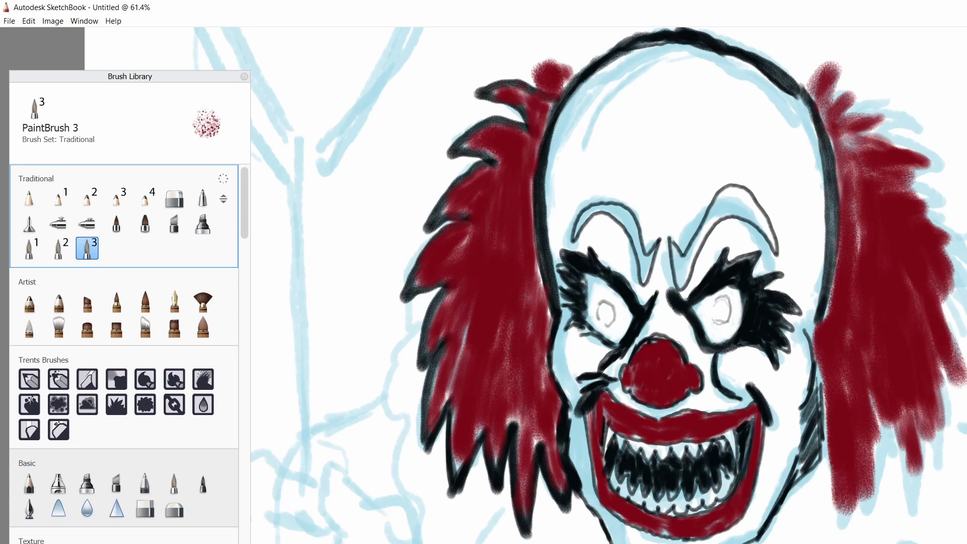
Ink a jagged black outline around the right-hand hair, from the top tufts down to the lower spikes
mouse_move(813, 101)
left_mouse_down()
mouse_move(847, 61)
mouse_move(866, 85)
mouse_move(909, 103)
left_mouse_up()
left_click_drag(857, 120, 932, 136)
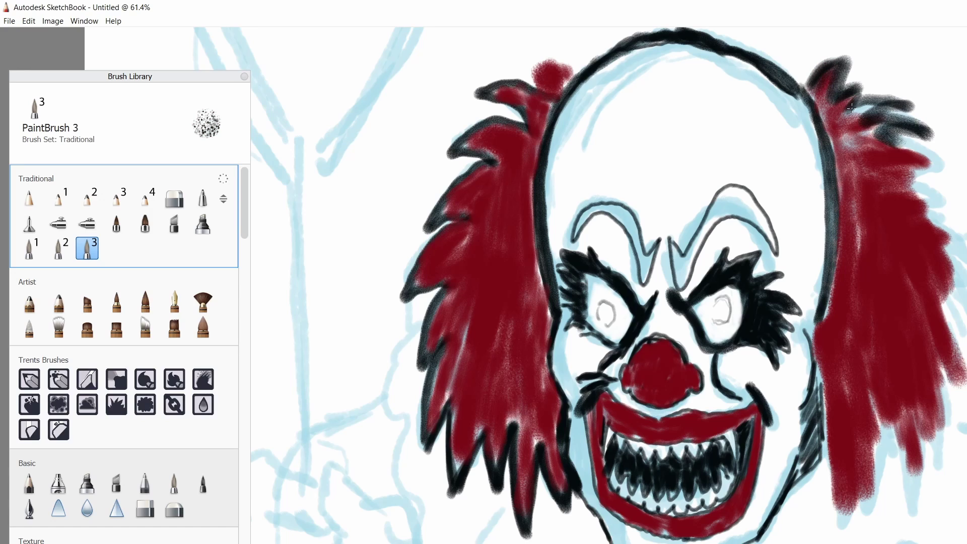
left_click_drag(902, 166, 964, 252)
mouse_move(922, 181)
left_mouse_down()
mouse_move(959, 314)
mouse_move(886, 524)
left_mouse_up()
left_click_drag(866, 469, 827, 539)
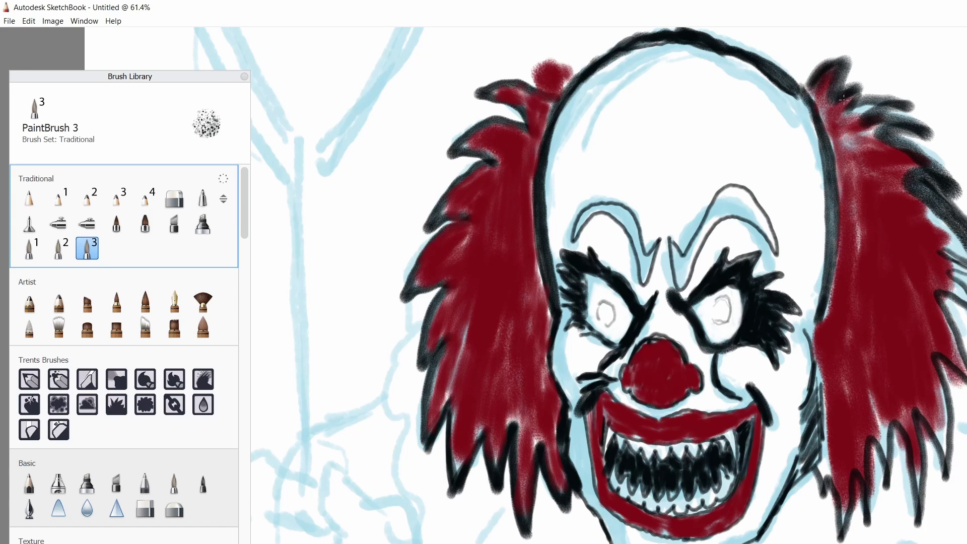
Sample the dark red from the hair and fill the remaining gaps in the right-hand hair up to its black outline
left_click(843, 100, "alt")
left_click_drag(914, 282, 947, 308)
mouse_move(897, 174)
left_mouse_down()
mouse_move(957, 242)
mouse_move(962, 262)
left_mouse_up()
left_click_drag(857, 187, 851, 267)
left_click_drag(829, 277, 824, 474)
mouse_move(876, 408)
left_mouse_down()
mouse_move(881, 427)
mouse_move(866, 350)
left_mouse_up()
left_click_drag(816, 91, 877, 187)
left_click_drag(854, 98, 907, 142)
left_click_drag(861, 144, 930, 217)
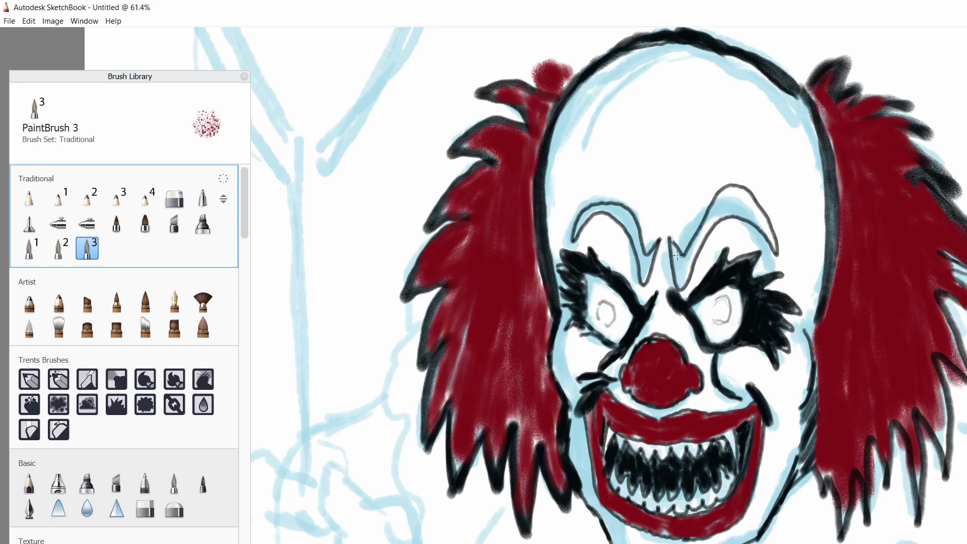
Paint both arched eyebrows dark red with PaintBrush 3
mouse_move(678, 254)
left_mouse_down()
mouse_move(725, 192)
mouse_move(776, 237)
left_mouse_up()
left_click_drag(683, 277, 736, 202)
left_click_drag(650, 277, 575, 231)
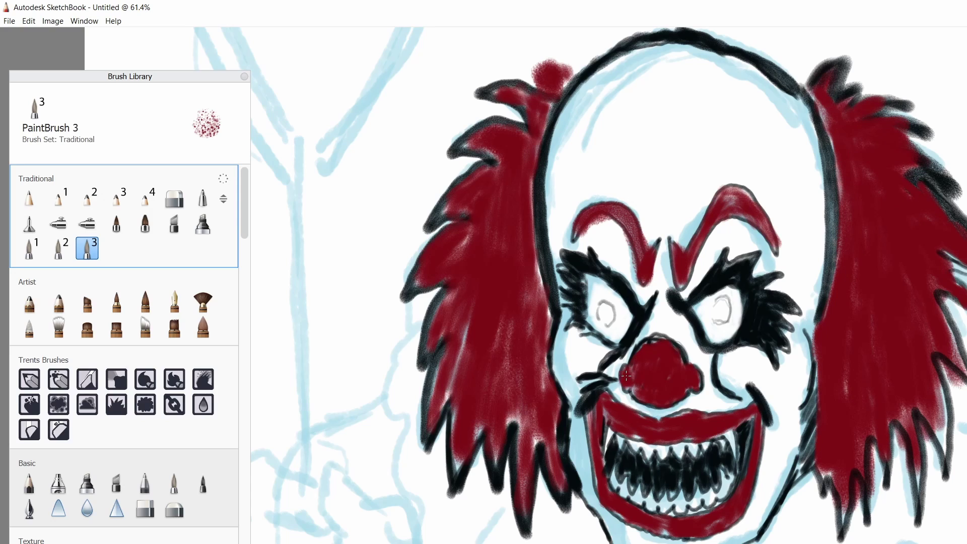
scroll(720, 272, "down", 5)
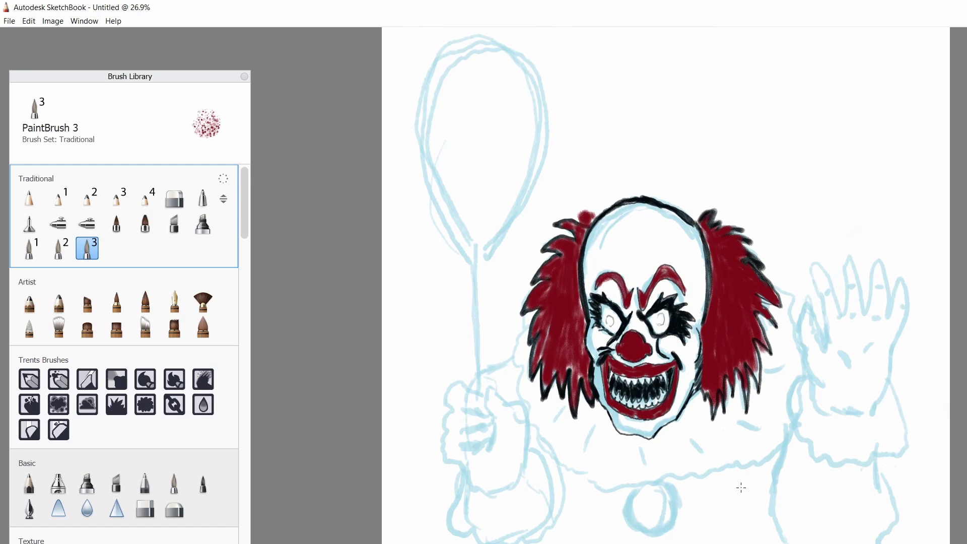
Erase the inked right-hand eye and its black makeup with the Hard Eraser from Trents Brushes
scroll(665, 281, "up", 5)
key("e")
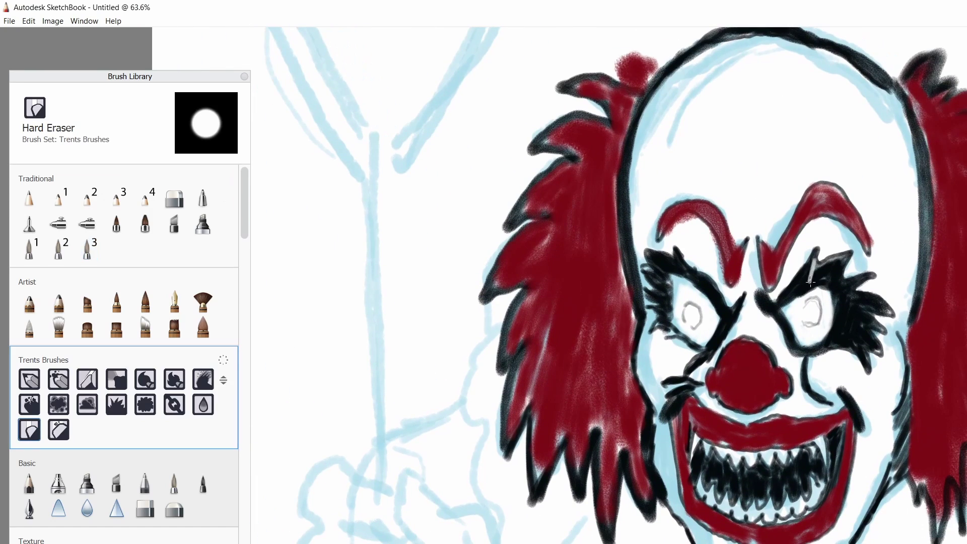
left_click_drag(806, 249, 801, 305)
mouse_move(846, 227)
left_mouse_down()
mouse_move(805, 284)
mouse_move(851, 237)
mouse_move(796, 276)
mouse_move(771, 320)
mouse_move(842, 307)
left_mouse_up()
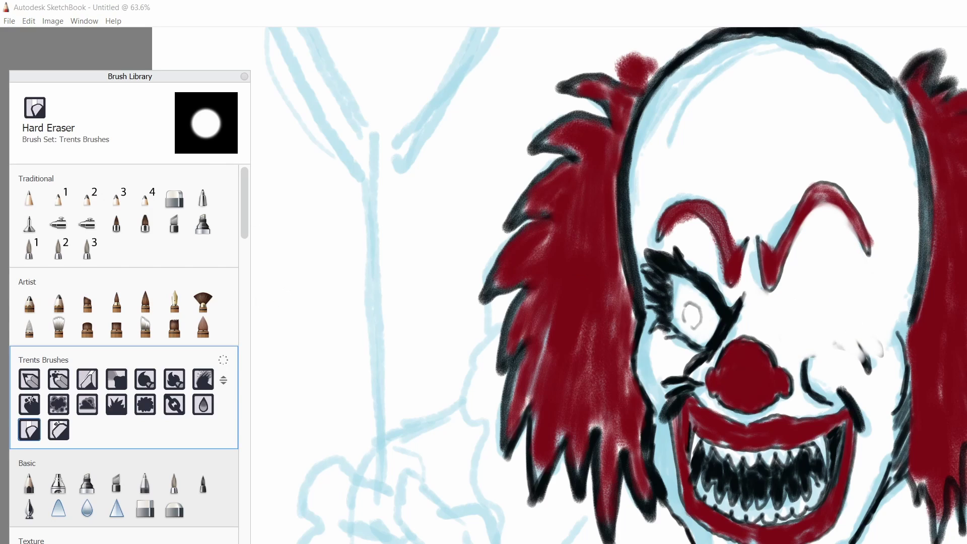
Ink the right-hand eye in black with the Art Pencil: a thick ring, spiky outer lashes and a streak underneath
key("e")
mouse_move(764, 299)
left_mouse_down()
mouse_move(846, 264)
mouse_move(806, 330)
mouse_move(854, 293)
mouse_move(778, 306)
left_mouse_up()
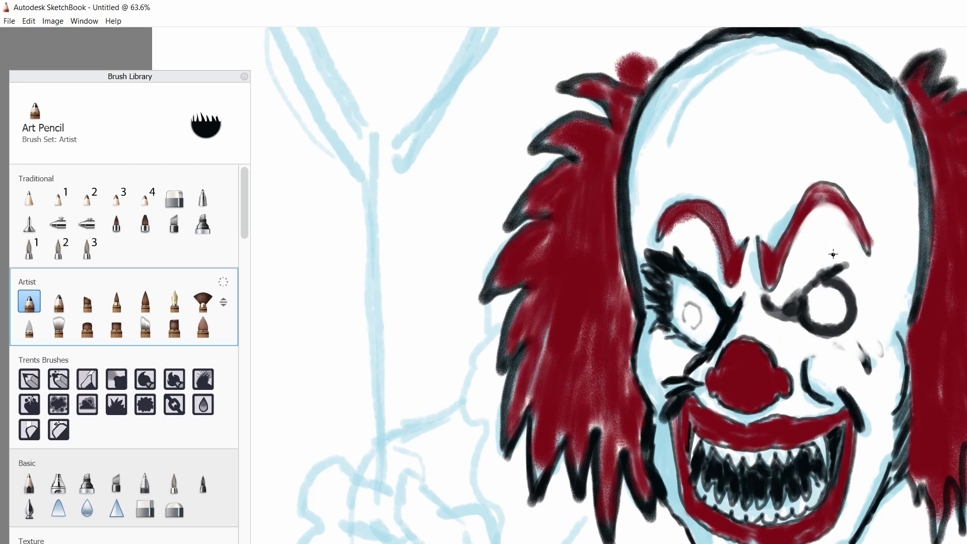
mouse_move(831, 275)
left_mouse_down()
mouse_move(884, 277)
mouse_move(843, 282)
left_mouse_up()
left_click_drag(849, 324, 892, 323)
left_click_drag(846, 300, 892, 289)
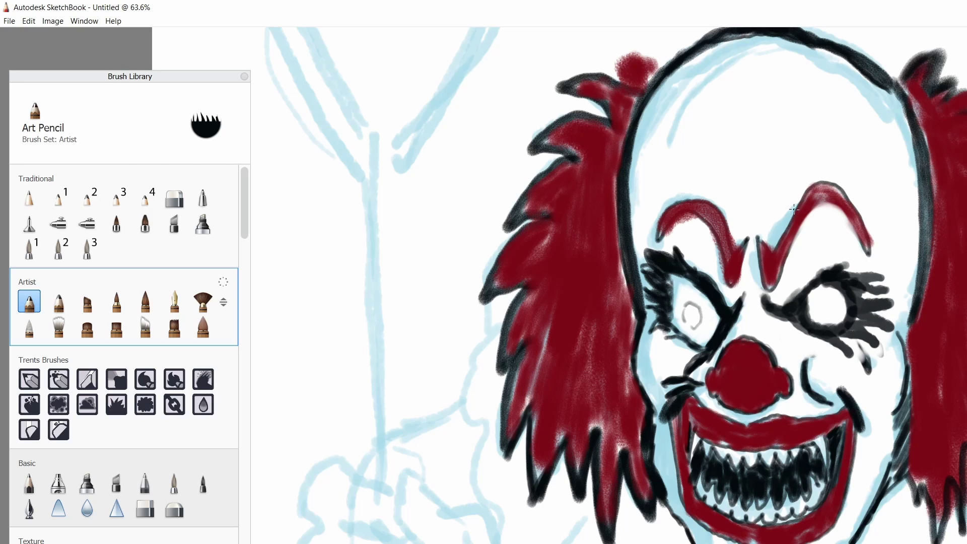
mouse_move(805, 321)
left_mouse_down()
mouse_move(784, 352)
mouse_move(822, 366)
left_mouse_up()
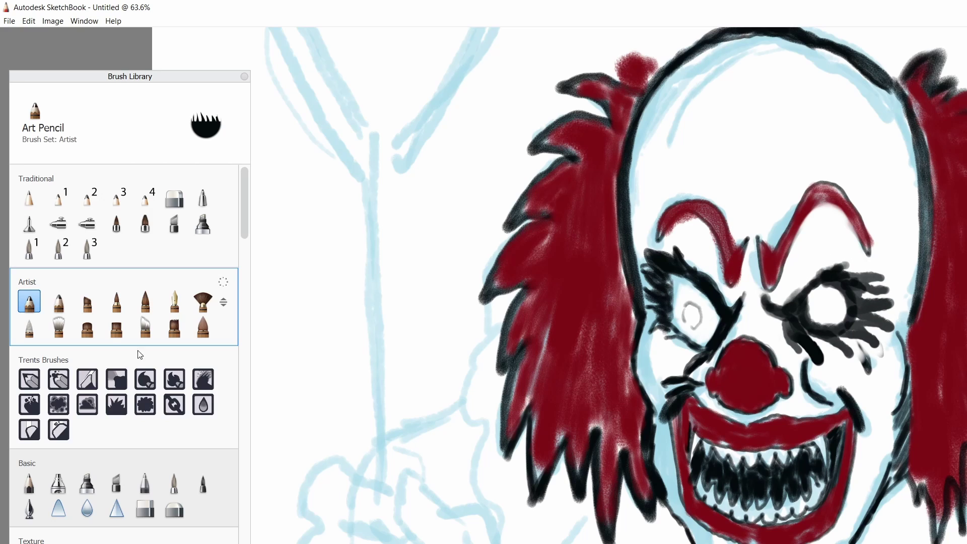
Erase the old left-hand eye with the Hard Eraser and re-ink it with a thick black ring, spiky lashes and brow-side shading
left_click(29, 430)
mouse_move(695, 323)
left_mouse_down()
mouse_move(676, 334)
mouse_move(677, 240)
mouse_move(675, 272)
mouse_move(741, 311)
left_mouse_up()
left_click(29, 301)
mouse_move(690, 269)
left_mouse_down()
mouse_move(722, 298)
mouse_move(705, 331)
left_mouse_up()
mouse_move(651, 254)
left_mouse_down()
mouse_move(688, 269)
mouse_move(690, 283)
left_mouse_up()
mouse_move(709, 337)
left_mouse_down()
mouse_move(721, 313)
mouse_move(695, 353)
mouse_move(702, 372)
left_mouse_up()
left_click_drag(681, 277, 641, 325)
left_click_drag(650, 254, 695, 282)
mouse_move(695, 267)
left_mouse_down()
mouse_move(728, 311)
mouse_move(664, 325)
mouse_move(725, 302)
left_mouse_up()
scroll(580, 310, "down", 3)
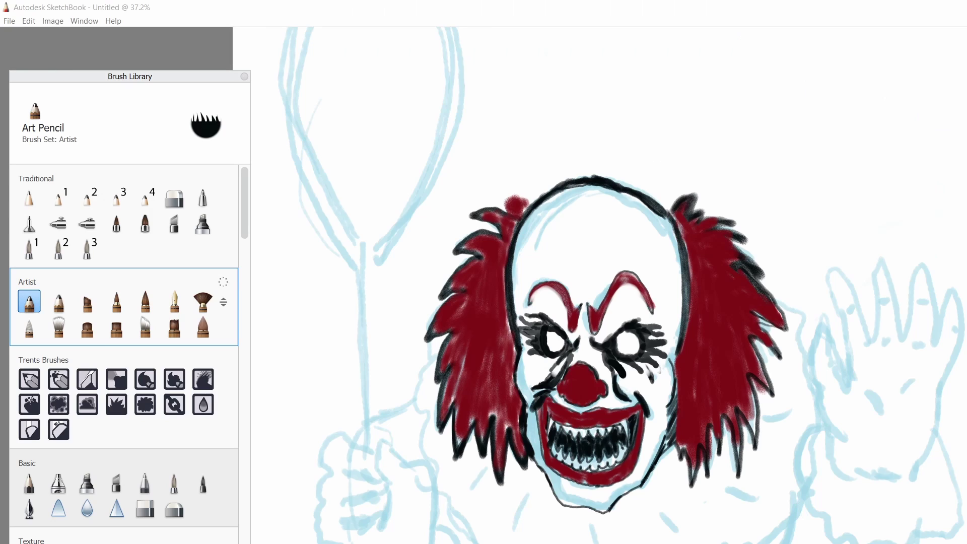
Erase most of the upper lip and the mouth's outer right edge with the Hard Eraser, and return to the Art Pencil
scroll(477, 461, "up", 5)
left_click(29, 430)
left_click_drag(751, 325, 879, 322)
left_click_drag(637, 302, 826, 335)
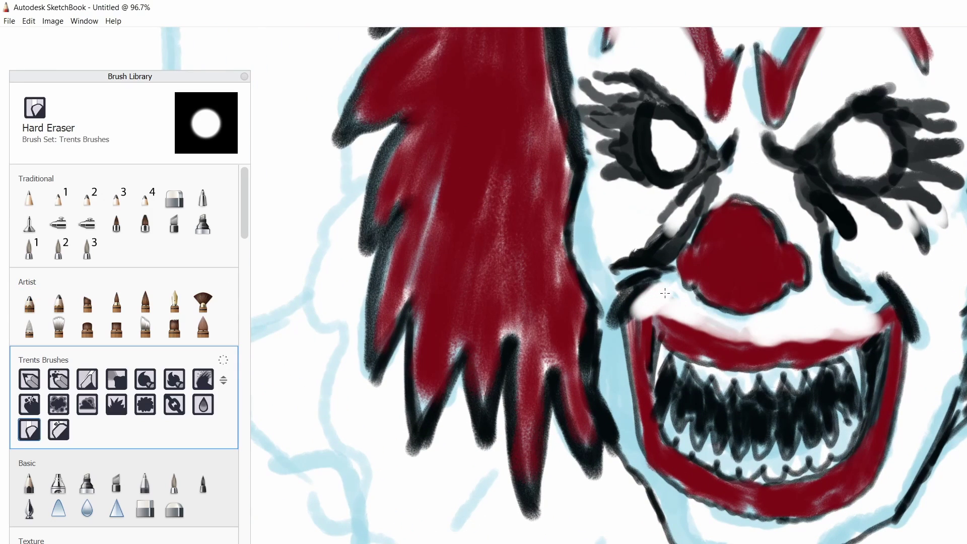
mouse_move(665, 293)
left_mouse_down()
mouse_move(864, 297)
mouse_move(689, 337)
mouse_move(858, 401)
mouse_move(811, 357)
mouse_move(646, 320)
mouse_move(748, 330)
left_mouse_up()
mouse_move(900, 411)
left_mouse_down()
mouse_move(611, 384)
mouse_move(875, 497)
mouse_move(655, 340)
mouse_move(901, 302)
mouse_move(911, 384)
left_mouse_up()
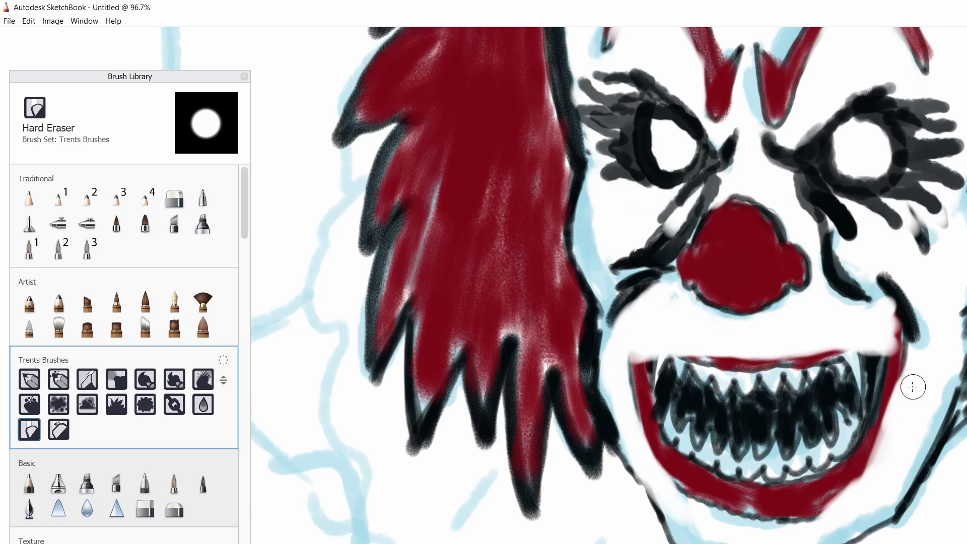
left_click(29, 301)
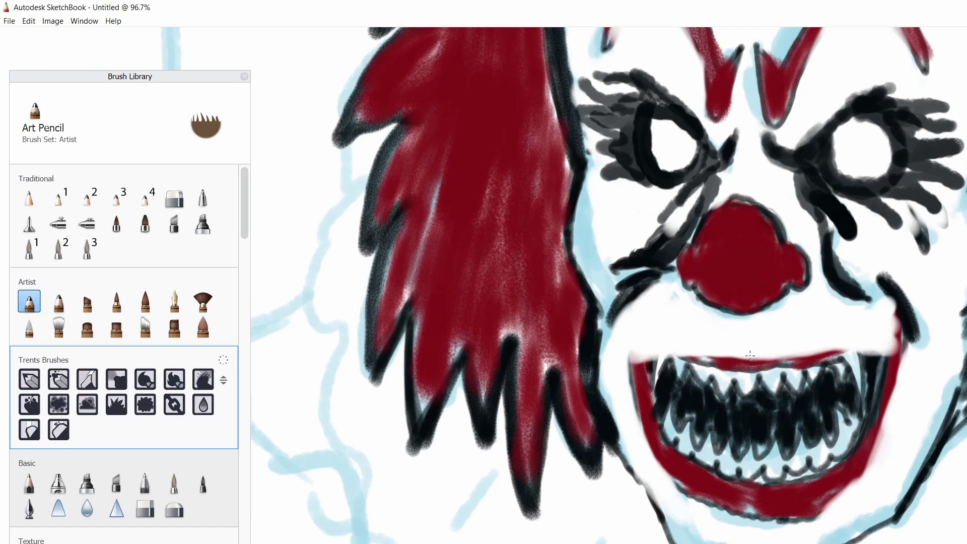
left_click_drag(650, 348, 749, 364)
key("ctrl+z")
mouse_move(619, 330)
left_mouse_down()
mouse_move(654, 359)
mouse_move(864, 348)
left_mouse_up()
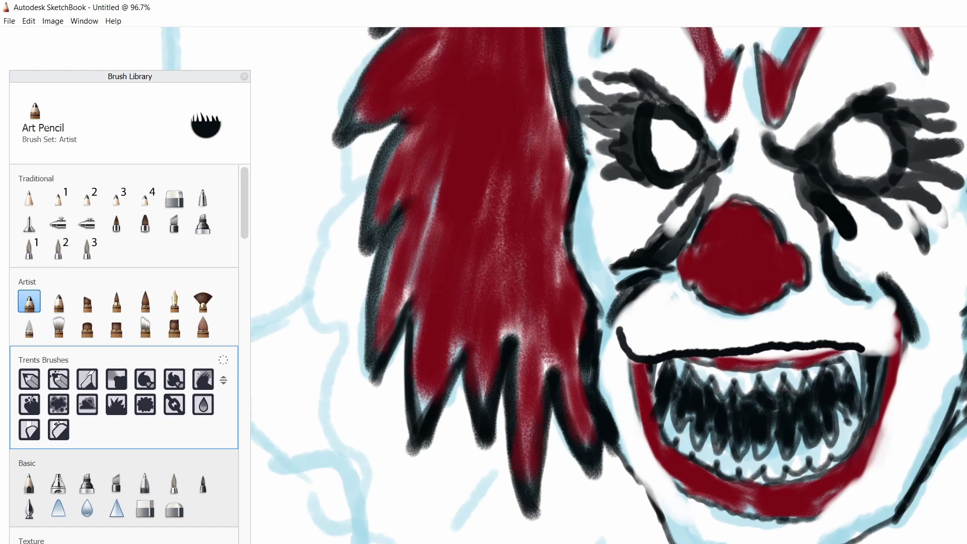
key("ctrl+z")
Ink a wider black grin outline with a curved upper lip and pointed corners, and extend the cheek creases beside it
mouse_move(896, 303)
left_mouse_down()
mouse_move(886, 322)
mouse_move(750, 353)
mouse_move(615, 326)
left_mouse_up()
left_click_drag(892, 321, 768, 529)
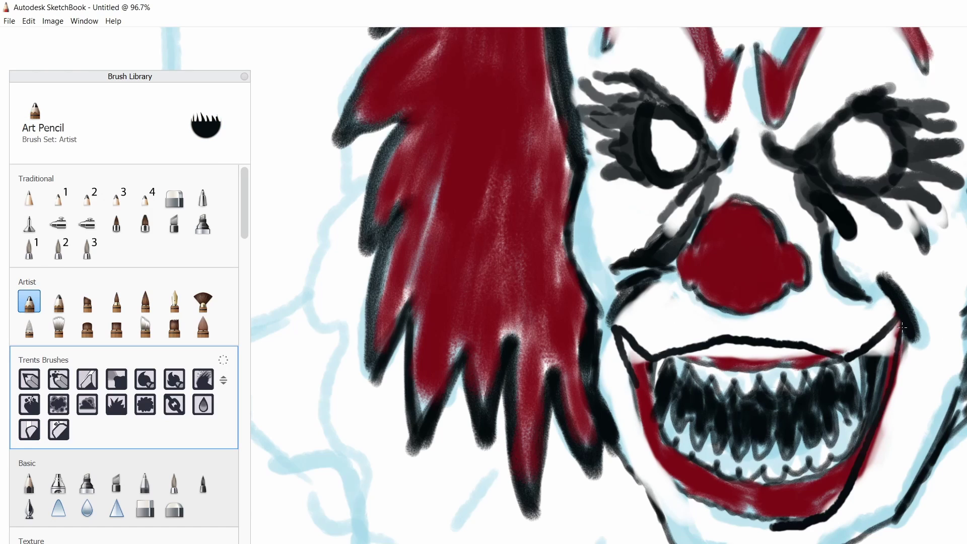
left_click_drag(616, 330, 771, 527)
key("e")
mouse_move(889, 346)
left_mouse_down()
mouse_move(866, 383)
mouse_move(869, 405)
left_mouse_up()
key("e")
left_click_drag(635, 254, 597, 343)
left_click_drag(907, 302, 926, 355)
Sample the dark red and fill the upper lip, mouth corners and lower lip inside the new outline
left_click(852, 353, "alt")
mouse_move(897, 321)
left_mouse_down()
mouse_move(866, 443)
mouse_move(847, 363)
left_mouse_up()
mouse_move(887, 353)
left_mouse_down()
mouse_move(821, 519)
mouse_move(751, 518)
left_mouse_up()
mouse_move(625, 348)
left_mouse_down()
mouse_move(640, 396)
mouse_move(725, 511)
mouse_move(801, 524)
left_mouse_up()
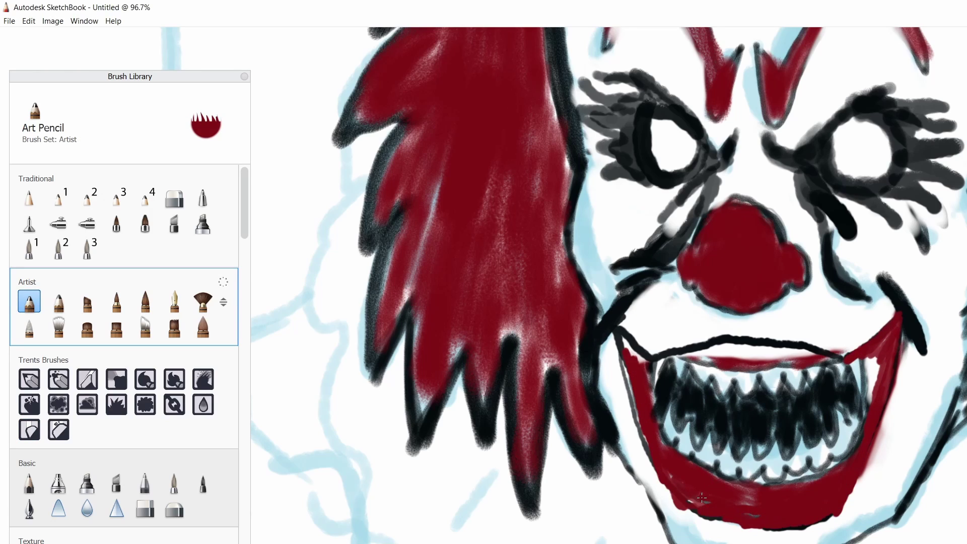
mouse_move(758, 346)
left_mouse_down()
mouse_move(685, 355)
mouse_move(615, 327)
left_mouse_up()
scroll(751, 347, "down", 3)
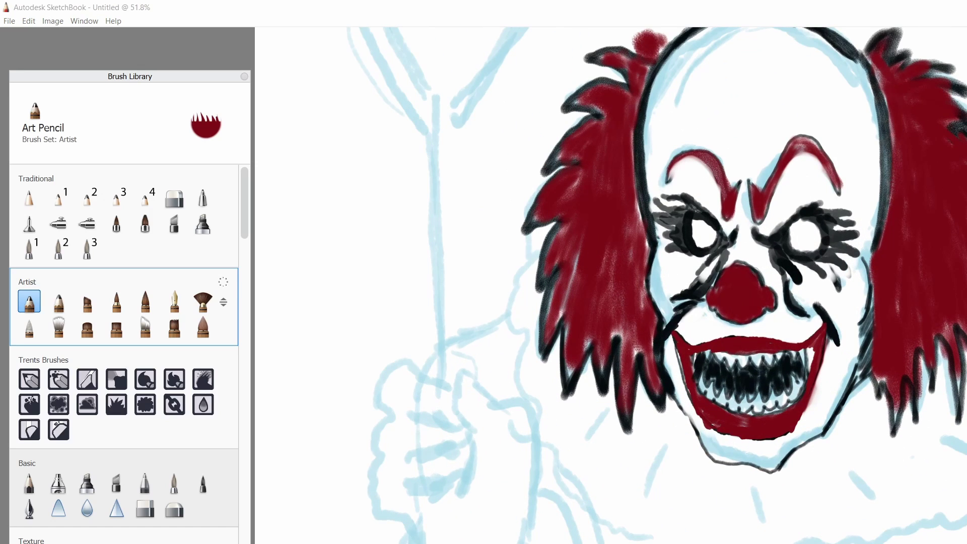
Clear the blue sketch lines around the mouth and ink black smile creases from the nose to the cheeks
left_click(677, 363, "alt")
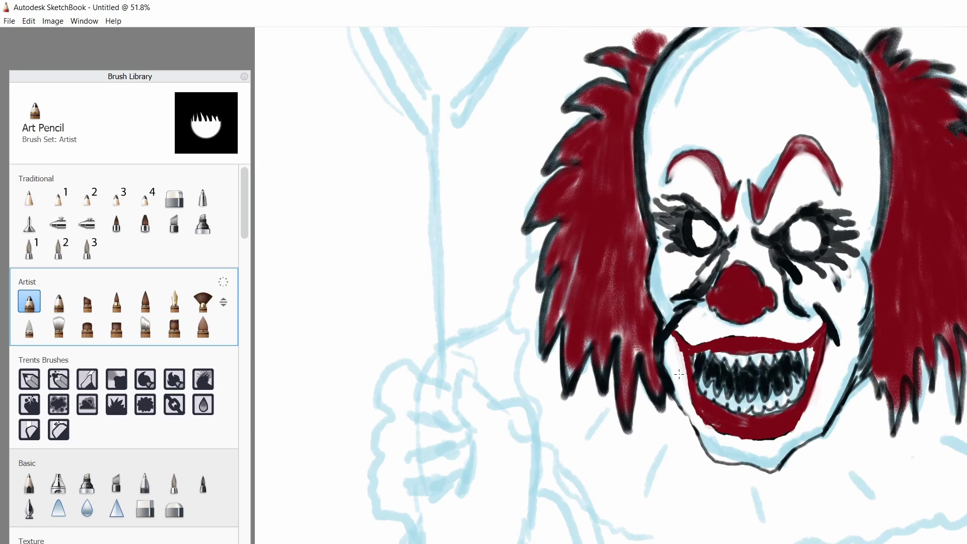
left_click(787, 317, "alt")
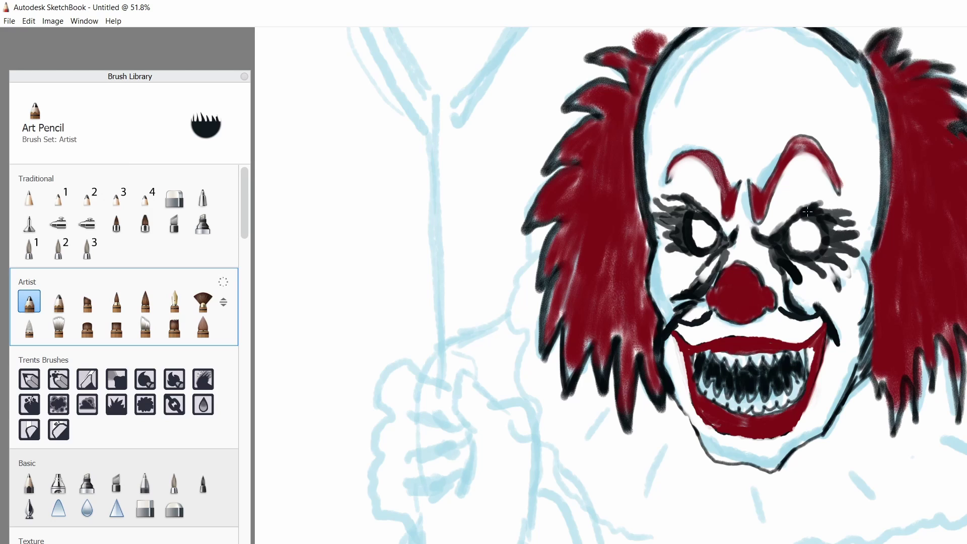
scroll(808, 211, "down", 2)
Outline the sides and upper edge of the dark red lips in black with the Art Pencil
scroll(705, 302, "up", 4)
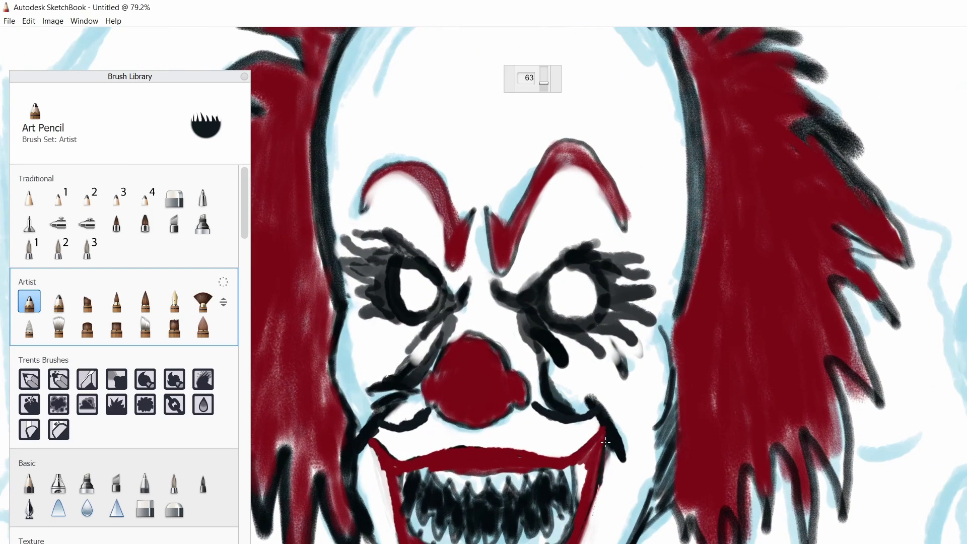
left_click_drag(606, 442, 594, 539)
mouse_move(390, 510)
left_mouse_down()
mouse_move(366, 444)
mouse_move(506, 451)
mouse_move(603, 425)
left_mouse_up()
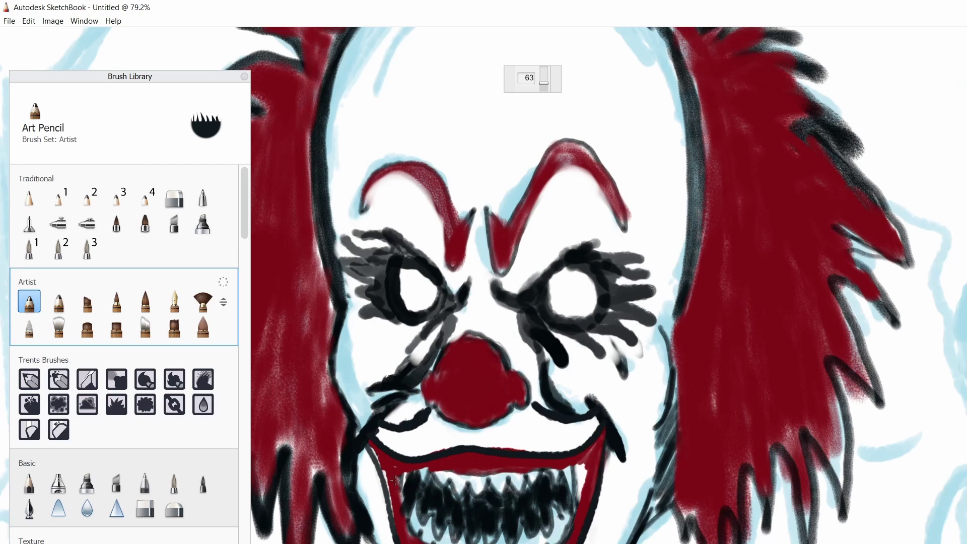
Ink clean black outlines around the nose, both arched eyebrows and the right-hand eye opening
mouse_move(509, 368)
left_mouse_down()
mouse_move(428, 375)
mouse_move(534, 406)
left_mouse_up()
left_click_drag(426, 370, 418, 403)
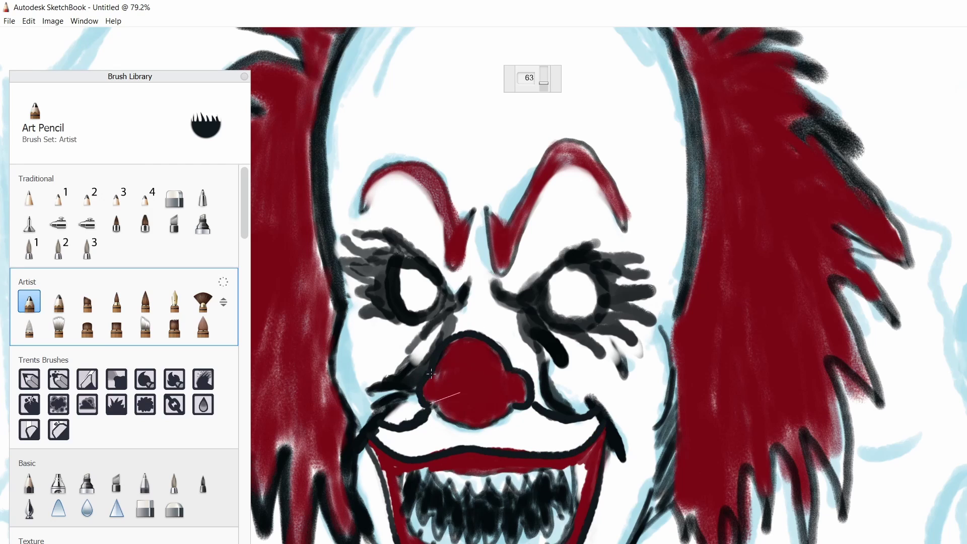
left_click_drag(526, 403, 436, 404)
mouse_move(484, 209)
left_mouse_down()
mouse_move(501, 270)
mouse_move(627, 231)
mouse_move(486, 209)
mouse_move(438, 231)
mouse_move(449, 156)
mouse_move(468, 221)
left_mouse_up()
left_click_drag(572, 259, 550, 310)
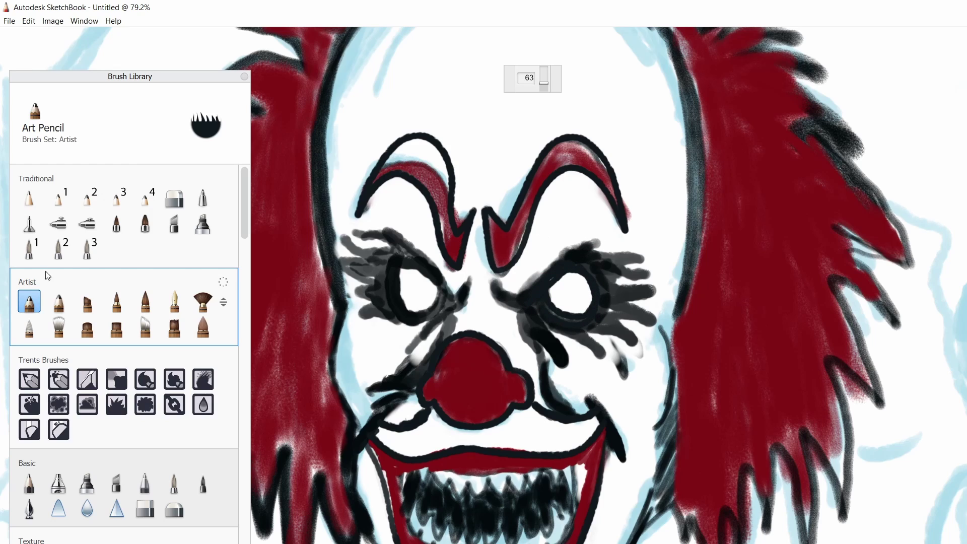
Erase the messy lashes and grey edges around the right-hand eye with the Hard Eraser
left_click(30, 430)
left_click_drag(560, 259, 528, 275)
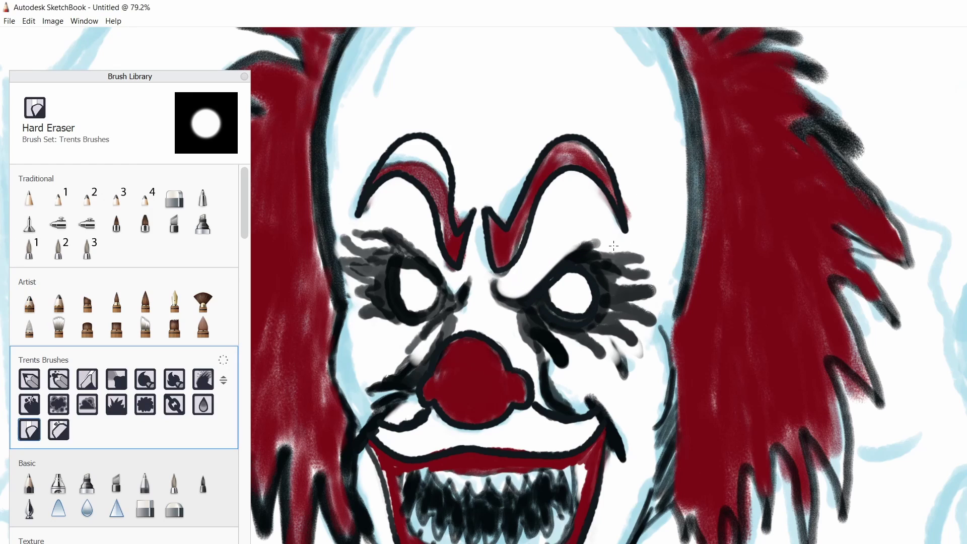
mouse_move(613, 245)
left_mouse_down()
mouse_move(635, 274)
mouse_move(637, 319)
mouse_move(583, 340)
mouse_move(547, 330)
left_mouse_up()
Re-ink the right-hand eye with thin pointed black lashes and spikes running down beside the nose, using the Art Pencil
left_click(29, 302)
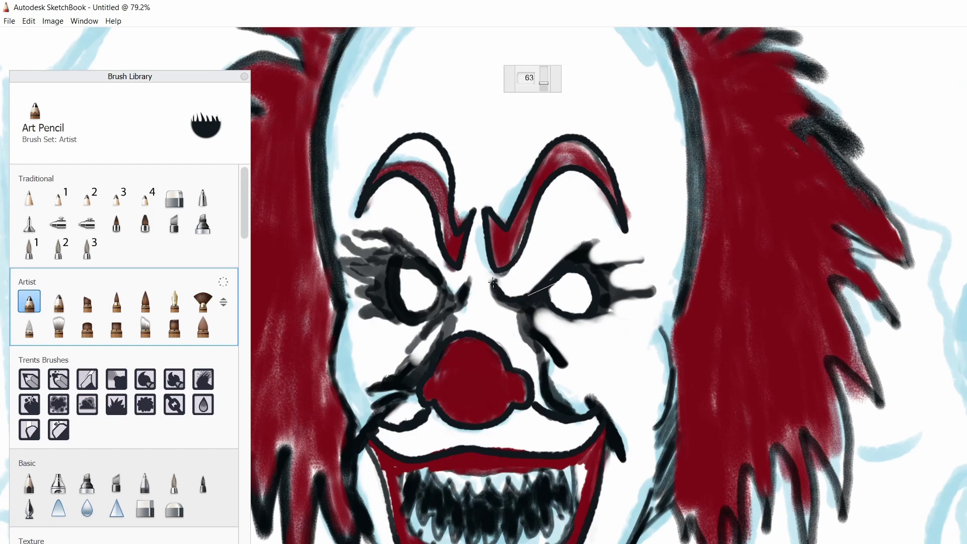
mouse_move(569, 259)
left_mouse_down()
mouse_move(605, 234)
mouse_move(657, 257)
left_mouse_up()
left_click_drag(607, 282, 655, 281)
left_click_drag(600, 315, 640, 332)
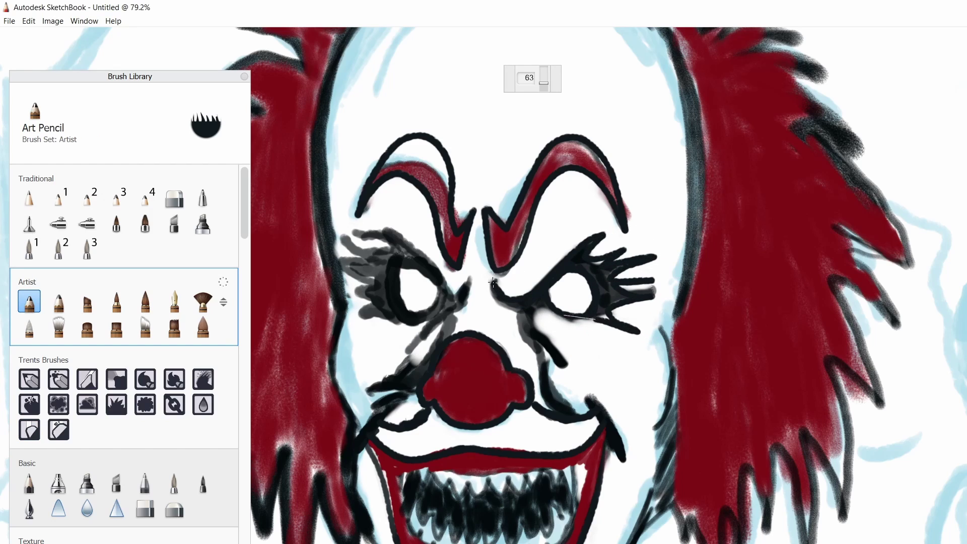
mouse_move(521, 323)
left_mouse_down()
mouse_move(555, 335)
mouse_move(547, 368)
mouse_move(529, 321)
left_mouse_up()
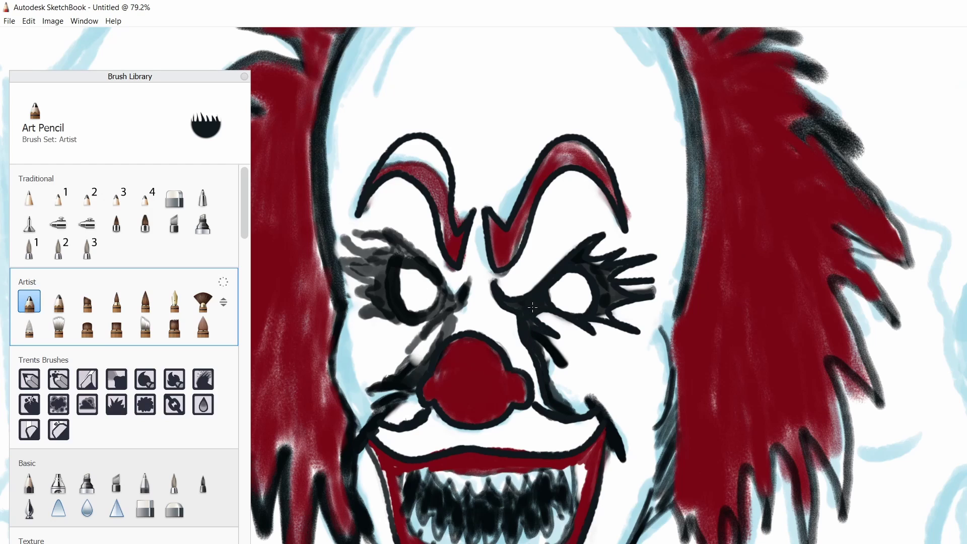
Erase the left-hand eye's outer lashes and clean the whites of both eyes with the Hard Eraser
left_click(29, 430)
mouse_move(352, 234)
left_mouse_down()
mouse_move(363, 312)
mouse_move(353, 393)
mouse_move(408, 297)
mouse_move(421, 298)
left_mouse_up()
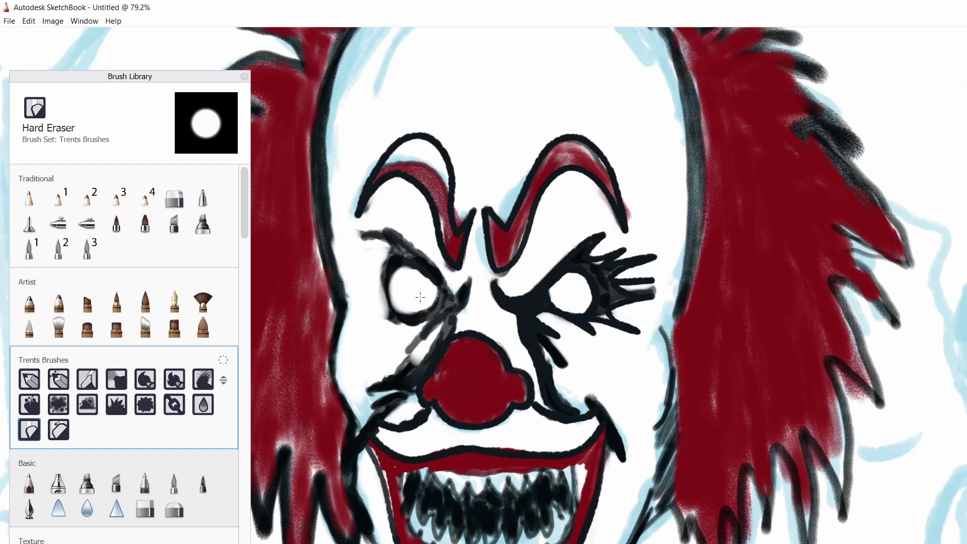
mouse_move(564, 274)
left_mouse_down()
mouse_move(584, 307)
mouse_move(594, 282)
mouse_move(595, 307)
left_mouse_up()
scroll(741, 272, "up", 4)
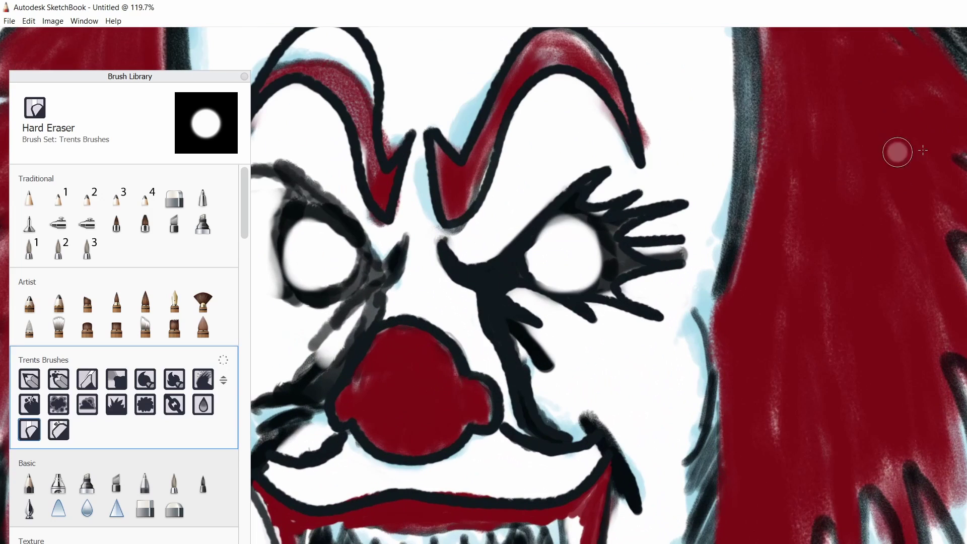
Fill the grey patches around both eyes solid black and paint dark teal spikes above and below each eye
key("e")
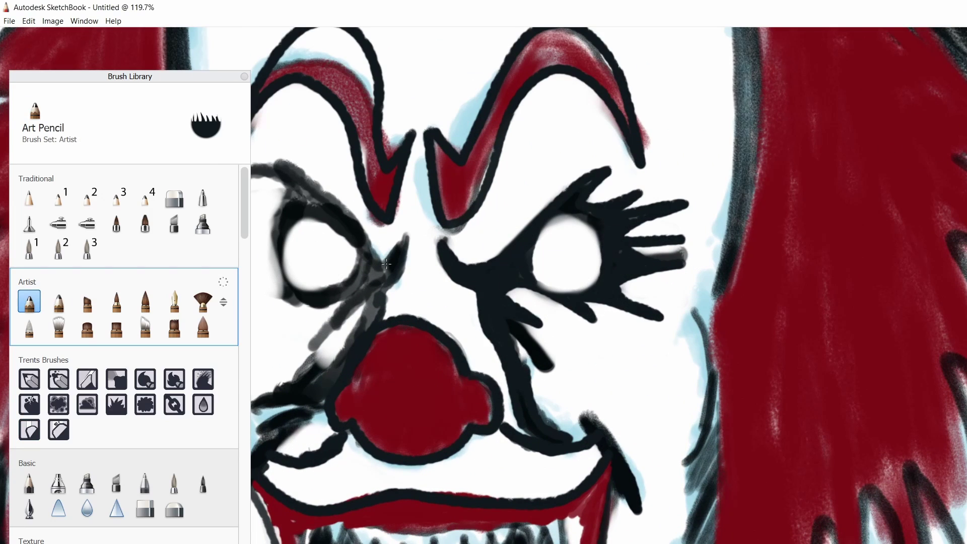
mouse_move(386, 263)
left_mouse_down()
mouse_move(342, 234)
mouse_move(347, 302)
mouse_move(363, 285)
mouse_move(302, 385)
left_mouse_up()
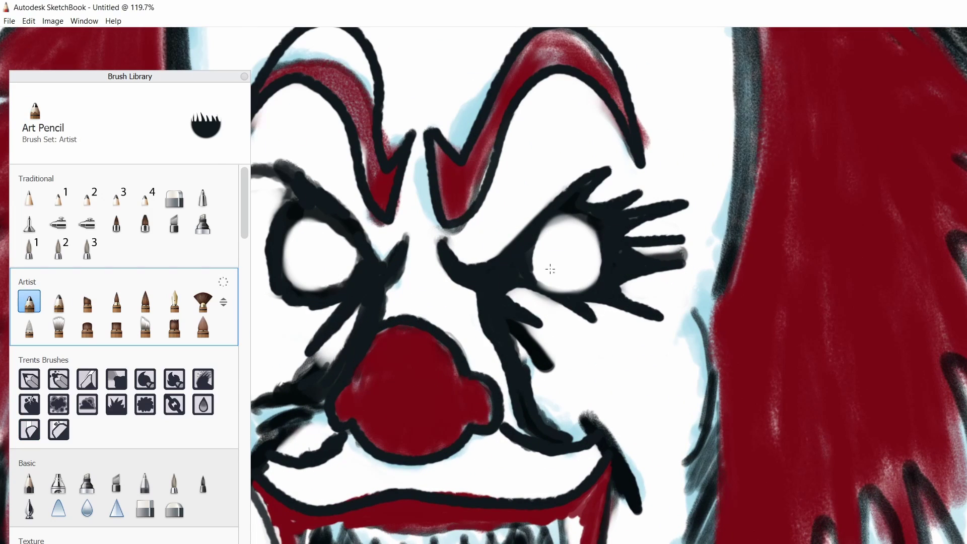
scroll(550, 269, "down", 6)
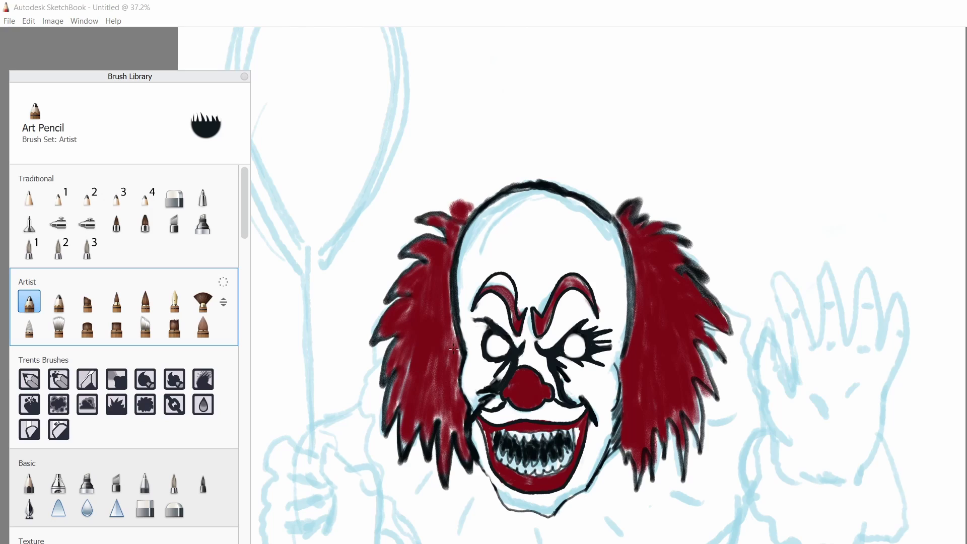
left_click(579, 290, "alt")
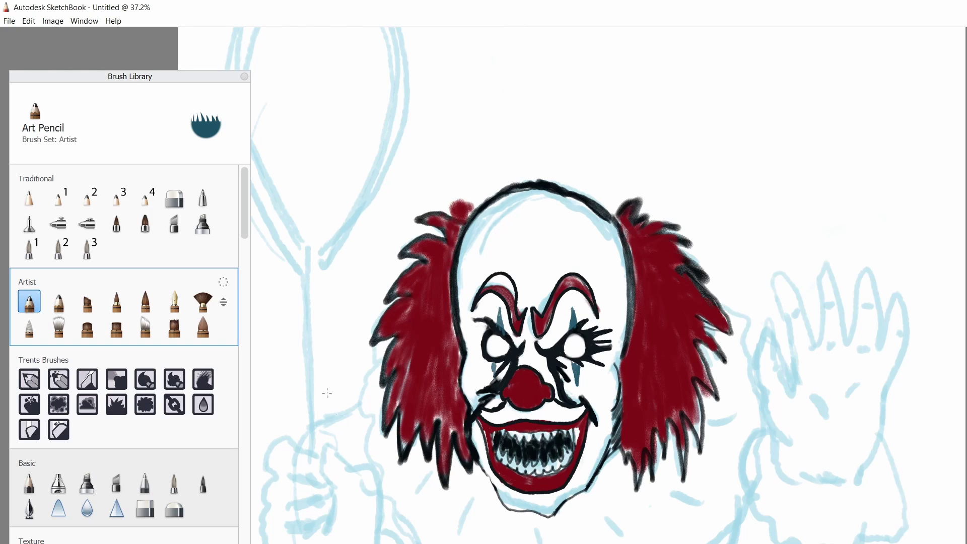
Sample the black and paint jagged shadows in the hair along both sides of the face
left_click(614, 439, "alt")
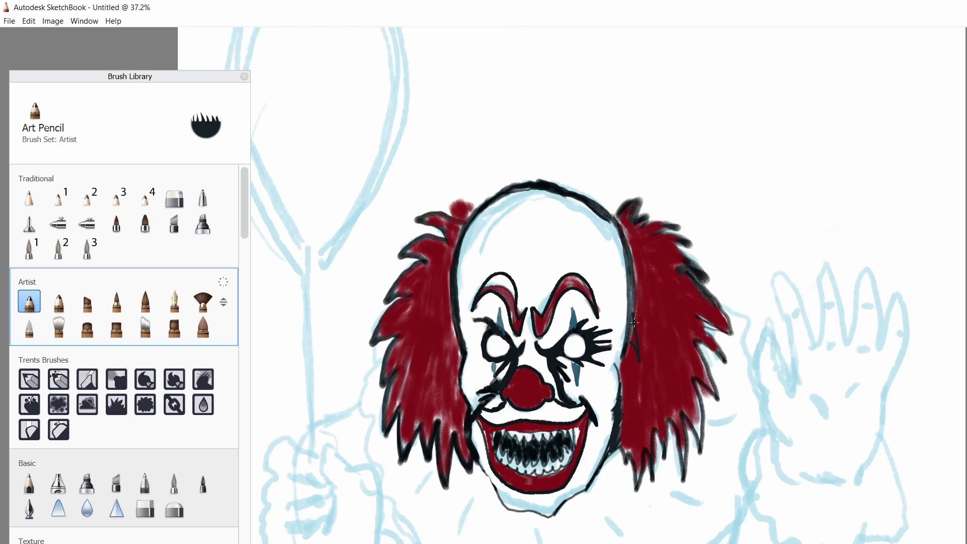
mouse_move(634, 323)
left_mouse_down()
mouse_move(615, 429)
mouse_move(621, 453)
left_mouse_up()
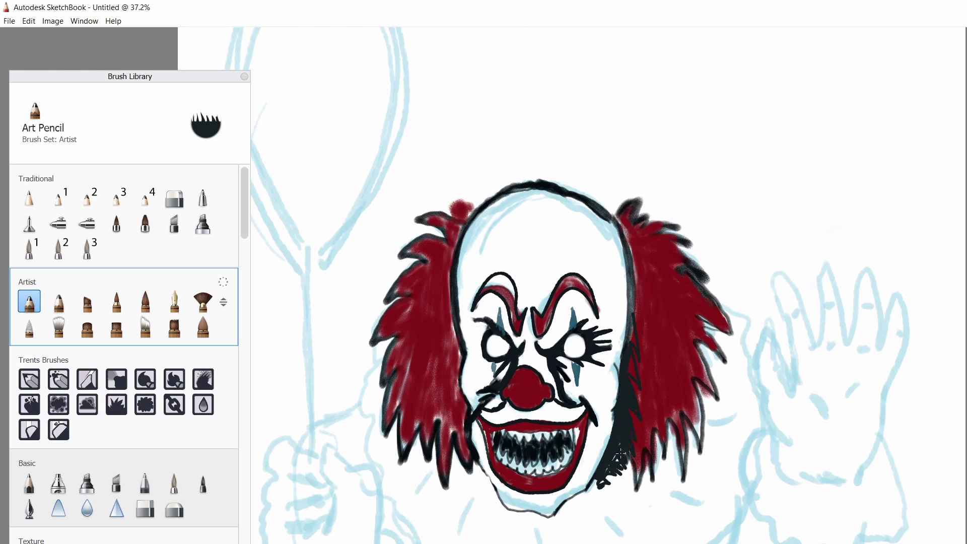
left_click_drag(448, 302, 444, 403)
mouse_move(461, 353)
left_mouse_down()
mouse_move(469, 456)
mouse_move(449, 303)
left_mouse_up()
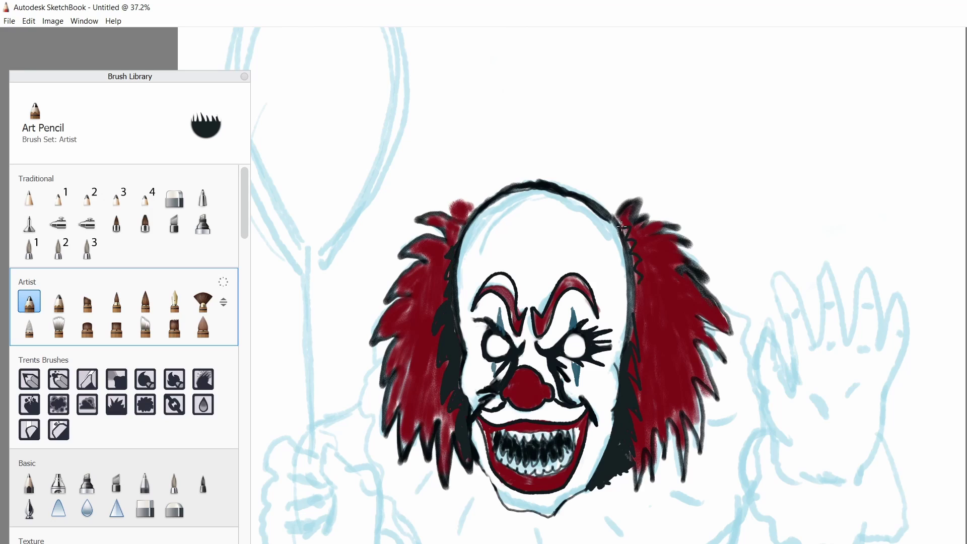
left_click_drag(638, 345, 632, 254)
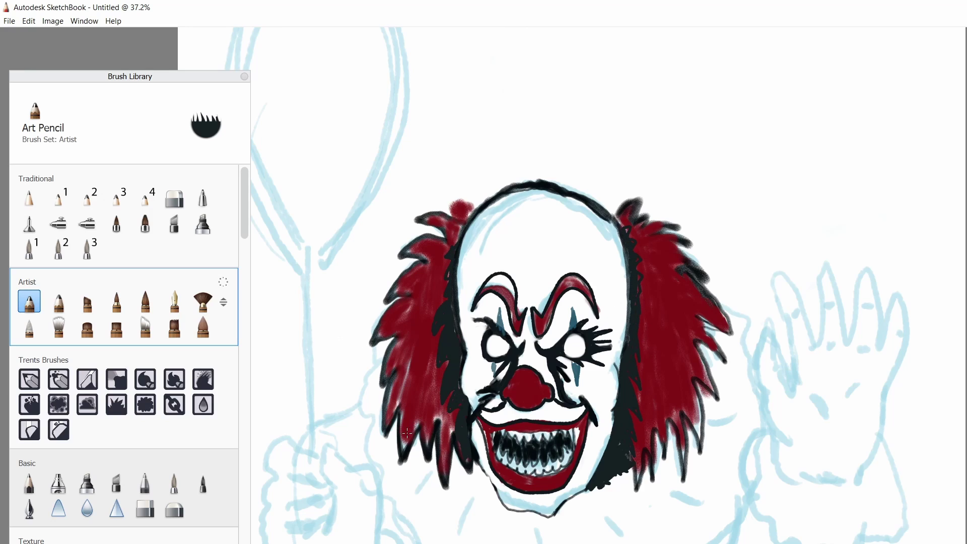
Ink the black shoulder outlines emerging from behind the hair on both sides
left_click_drag(372, 374, 391, 512)
left_click_drag(723, 306, 750, 368)
Ink the raised right-hand hand over the blue sketch, including its palm creases, fingers and thumb
mouse_move(795, 343)
left_mouse_down()
mouse_move(792, 380)
mouse_move(809, 402)
left_mouse_up()
left_click_drag(816, 401, 834, 418)
left_click_drag(848, 395, 855, 386)
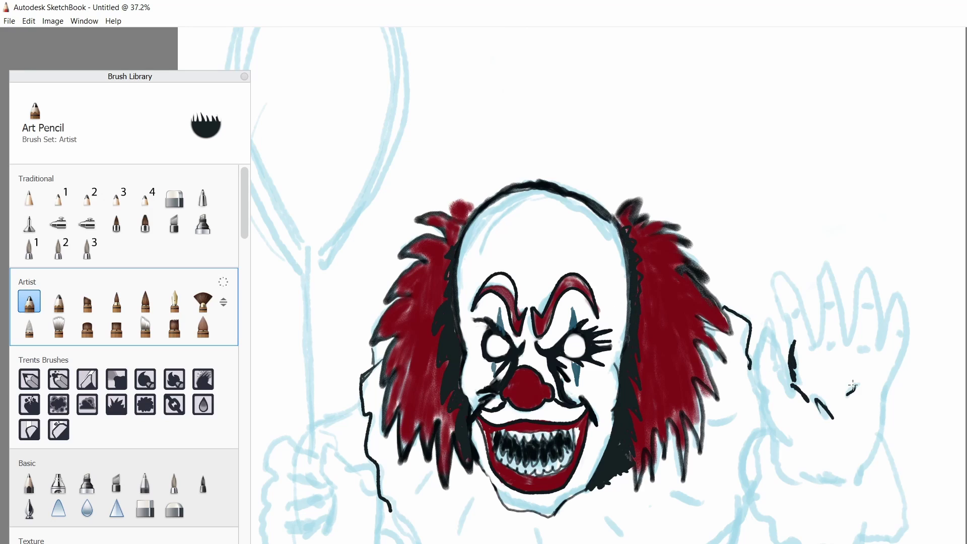
left_click_drag(897, 286, 862, 476)
left_click_drag(845, 238, 853, 280)
mouse_move(851, 330)
left_mouse_down()
mouse_move(853, 284)
mouse_move(809, 239)
left_mouse_up()
left_click_drag(821, 288, 804, 337)
left_click_drag(765, 259, 799, 312)
left_click_drag(785, 308, 796, 386)
left_click_drag(756, 380, 784, 441)
left_click_drag(751, 315, 757, 403)
Ink the raised hand's wrist, the ruffled cuff around it and the sleeve edge below
mouse_move(761, 398)
left_mouse_down()
mouse_move(816, 499)
mouse_move(857, 487)
left_mouse_up()
mouse_move(763, 418)
left_mouse_down()
mouse_move(733, 451)
mouse_move(791, 543)
left_mouse_up()
left_click_drag(879, 433, 906, 543)
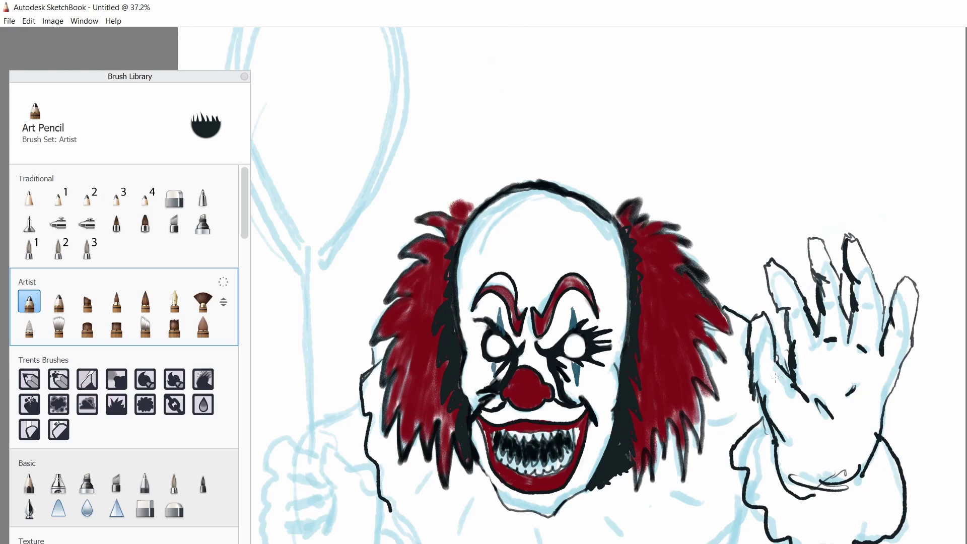
left_click_drag(740, 543, 742, 502)
Ink the left-hand fist gripping the balloon string, with its finger outlines, black shadows and adjoining sleeve edge
mouse_move(330, 444)
left_mouse_down()
mouse_move(391, 504)
mouse_move(355, 493)
left_mouse_up()
left_click_drag(383, 471, 396, 527)
left_click_drag(316, 453, 263, 471)
mouse_move(267, 474)
left_mouse_down()
mouse_move(260, 506)
mouse_move(313, 484)
left_mouse_up()
mouse_move(313, 499)
left_mouse_down()
mouse_move(279, 514)
mouse_move(320, 510)
left_mouse_up()
left_click_drag(290, 542, 331, 519)
left_click_drag(317, 456, 323, 488)
left_click_drag(325, 486, 332, 522)
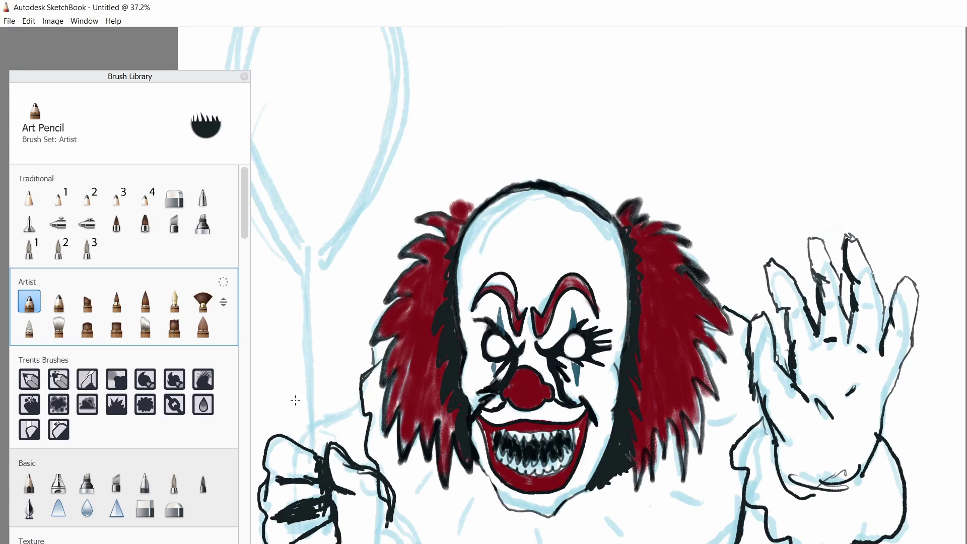
Ink the balloon string down to the fist and add the black cuff and sleeve lines beside it
left_click_drag(305, 282, 312, 451)
left_click_drag(309, 282, 311, 449)
left_click_drag(357, 403, 320, 431)
left_click_drag(298, 430, 297, 441)
left_click_drag(395, 509, 408, 534)
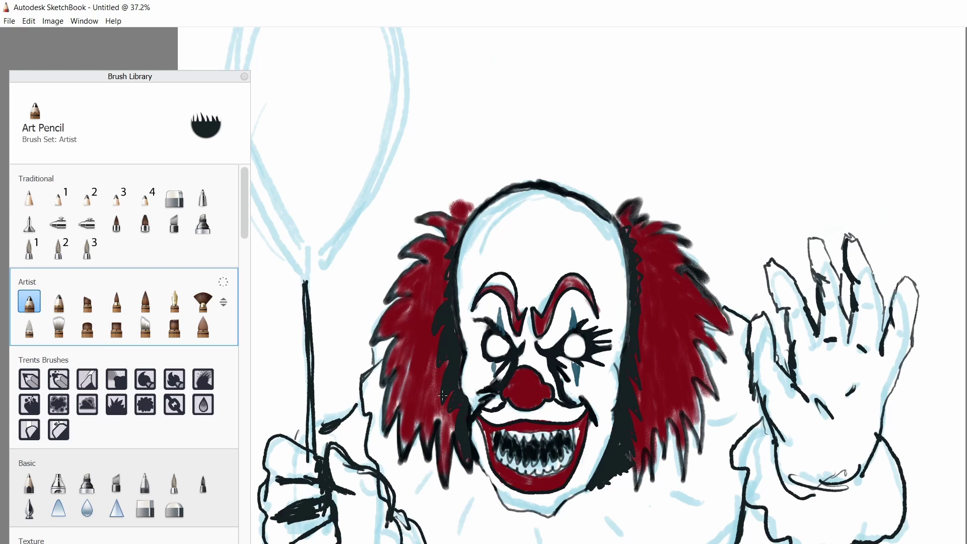
Ink the clown's lower jaw and chin in black over the blue sketch lines
scroll(442, 396, "down", 3)
scroll(435, 49, "up", 4)
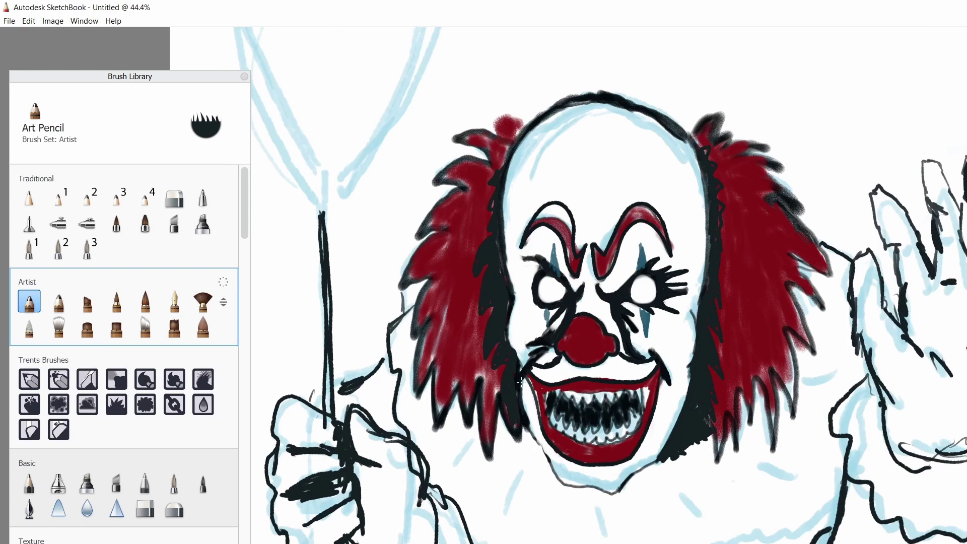
mouse_move(526, 424)
left_mouse_down()
mouse_move(569, 491)
mouse_move(637, 476)
mouse_move(658, 456)
mouse_move(687, 388)
mouse_move(655, 454)
mouse_move(560, 479)
left_mouse_up()
Erase the leftover blue sketch lines inside the forehead, beside the mouth and around the head with the Hard Eraser
key("e")
left_click_drag(536, 345, 524, 361)
mouse_move(529, 116)
left_mouse_down()
mouse_move(609, 232)
mouse_move(617, 262)
mouse_move(626, 245)
left_mouse_up()
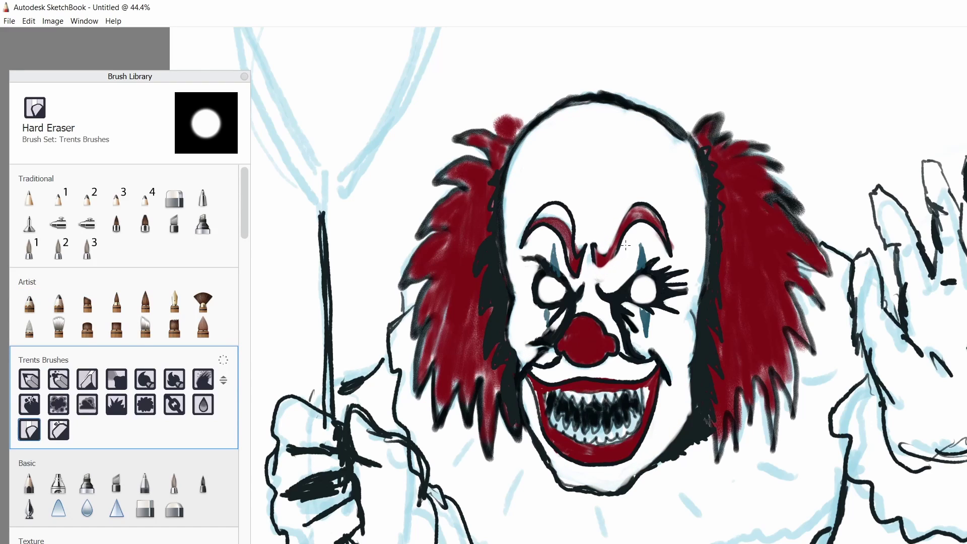
mouse_move(577, 272)
left_mouse_down()
mouse_move(554, 227)
mouse_move(536, 221)
left_mouse_up()
scroll(662, 392, "down", 3)
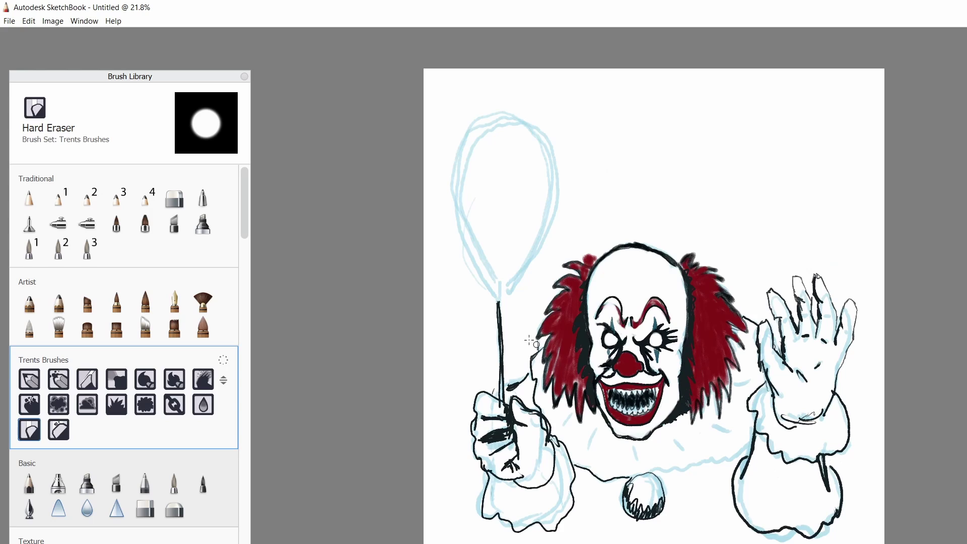
scroll(530, 341, "up", 2)
mouse_move(757, 306)
left_mouse_down()
mouse_move(773, 249)
mouse_move(672, 138)
mouse_move(706, 219)
left_mouse_up()
left_click_drag(638, 278, 737, 219)
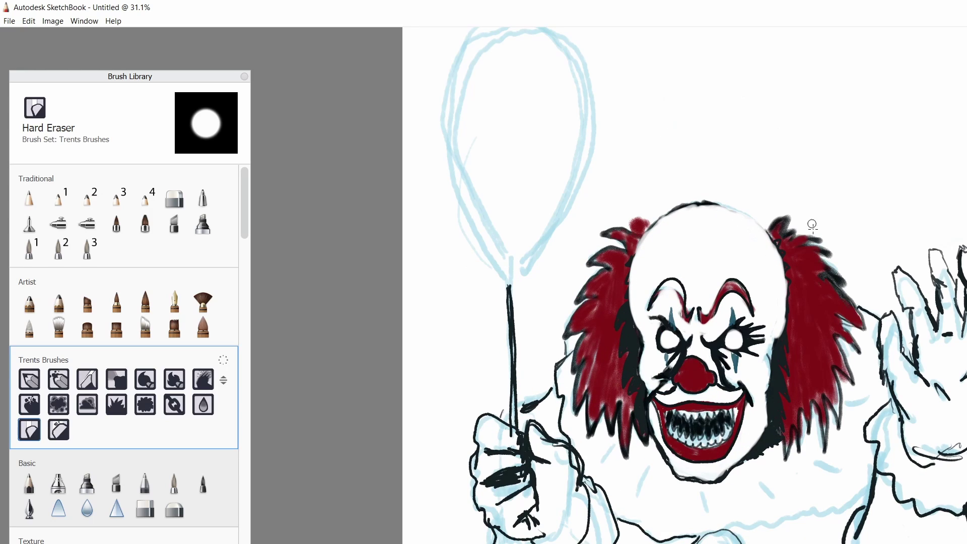
Fill both eyeballs with pale yellow using the basic Paintbrush
key("e")
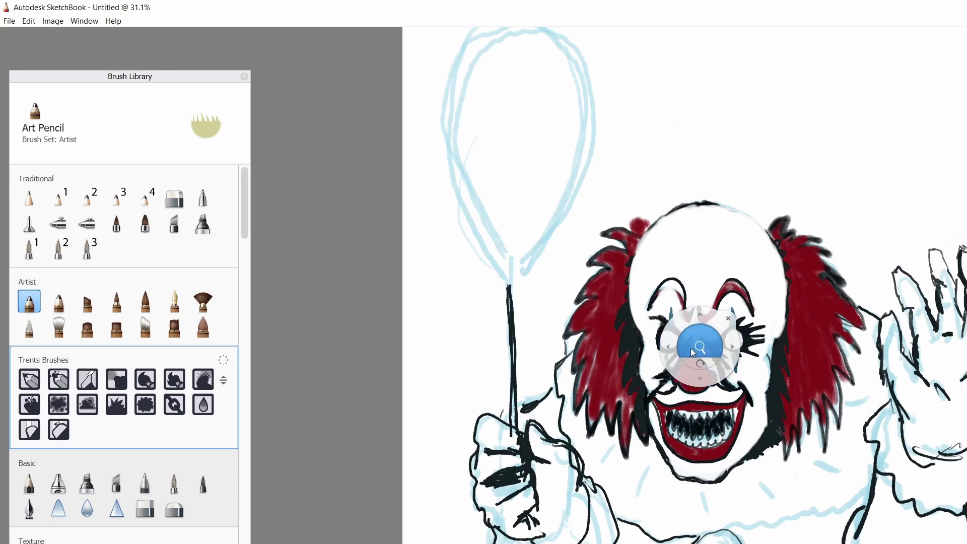
scroll(706, 342, "up", 8)
key("e")
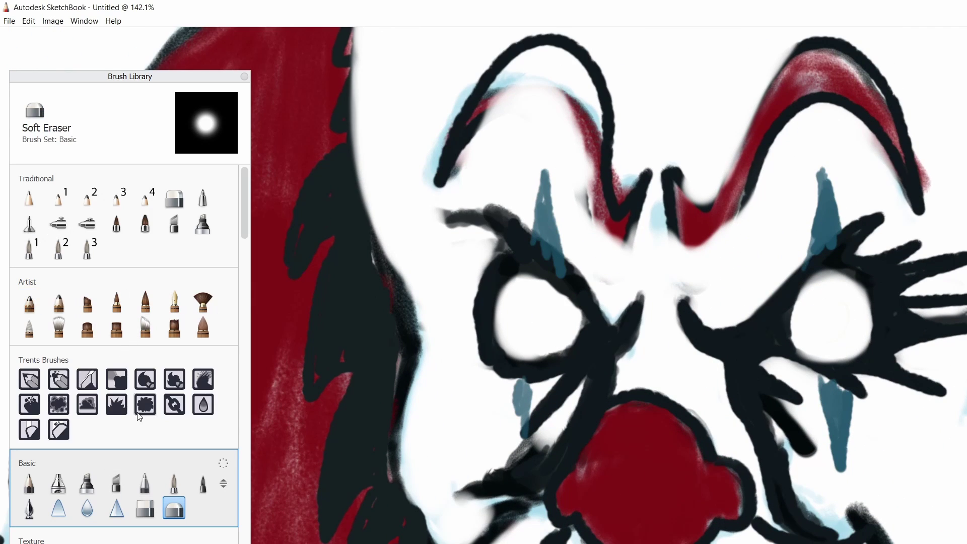
left_click(174, 482)
left_click_drag(837, 308, 832, 326)
left_click_drag(535, 308, 529, 333)
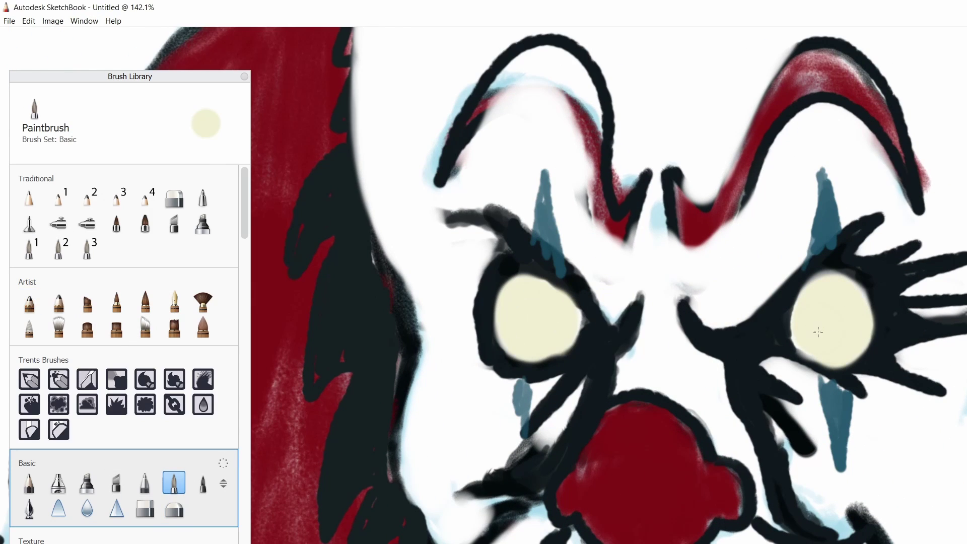
Sample the dark ink colour and paint over the old teeth to form a wide, open black mouth
scroll(762, 354, "down", 8)
scroll(762, 354, "up", 6)
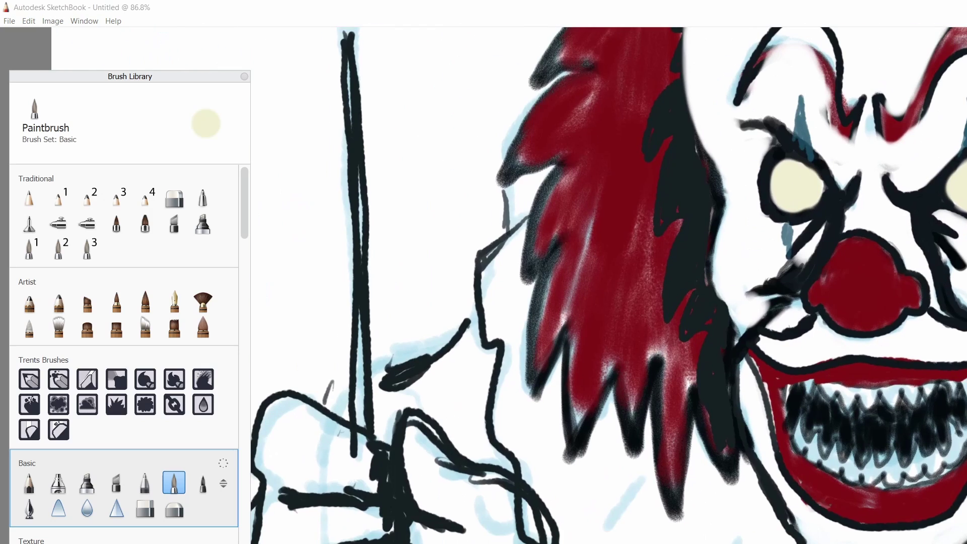
left_click(348, 313, "alt")
mouse_move(846, 418)
left_mouse_down()
mouse_move(877, 398)
mouse_move(890, 433)
mouse_move(816, 454)
mouse_move(932, 393)
mouse_move(907, 478)
mouse_move(886, 489)
left_mouse_up()
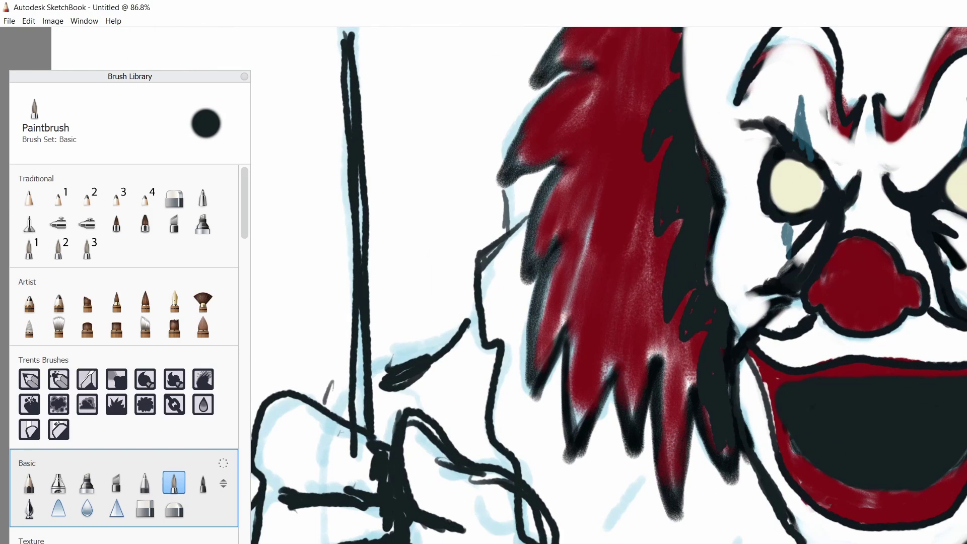
mouse_move(958, 373)
left_mouse_down()
mouse_move(771, 362)
mouse_move(897, 370)
mouse_move(788, 372)
left_mouse_up()
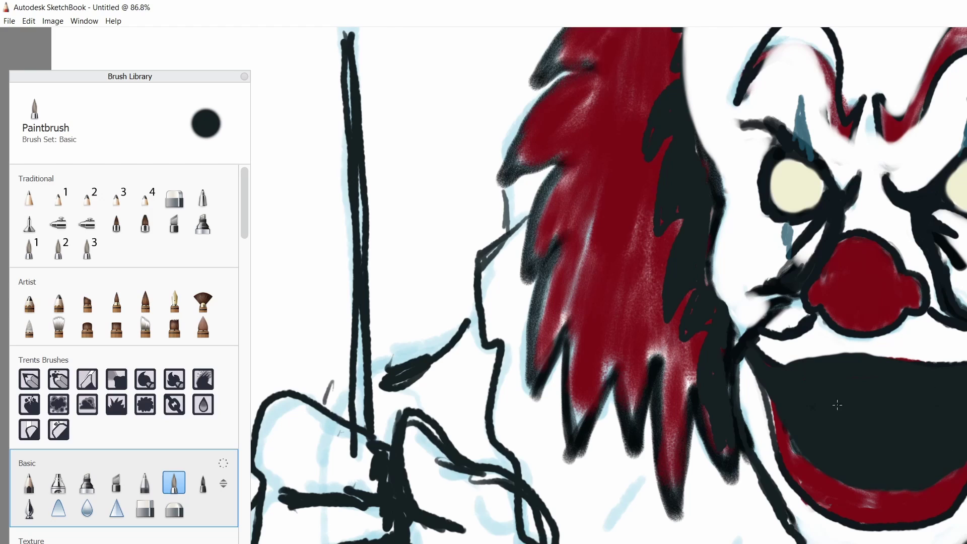
mouse_move(837, 404)
left_mouse_down()
mouse_move(782, 386)
mouse_move(917, 371)
left_mouse_up()
mouse_move(960, 436)
left_mouse_down()
mouse_move(954, 451)
mouse_move(817, 438)
mouse_move(961, 436)
mouse_move(856, 471)
left_mouse_up()
Paint pale yellow upper and lower teeth with long corner fangs inside the black mouth, undoing the last stroke
scroll(957, 302, "down", 3)
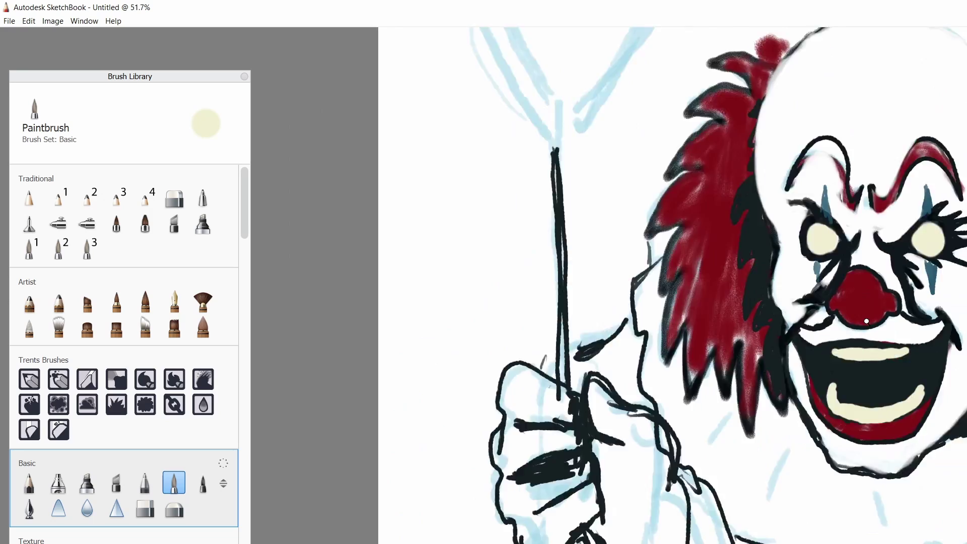
scroll(957, 277, "up", 5)
left_click_drag(927, 411, 930, 461)
left_click_drag(750, 418, 751, 464)
mouse_move(766, 504)
left_mouse_down()
mouse_move(897, 509)
mouse_move(837, 534)
mouse_move(932, 514)
left_mouse_up()
scroll(932, 514, "down", 6)
key("ctrl+z")
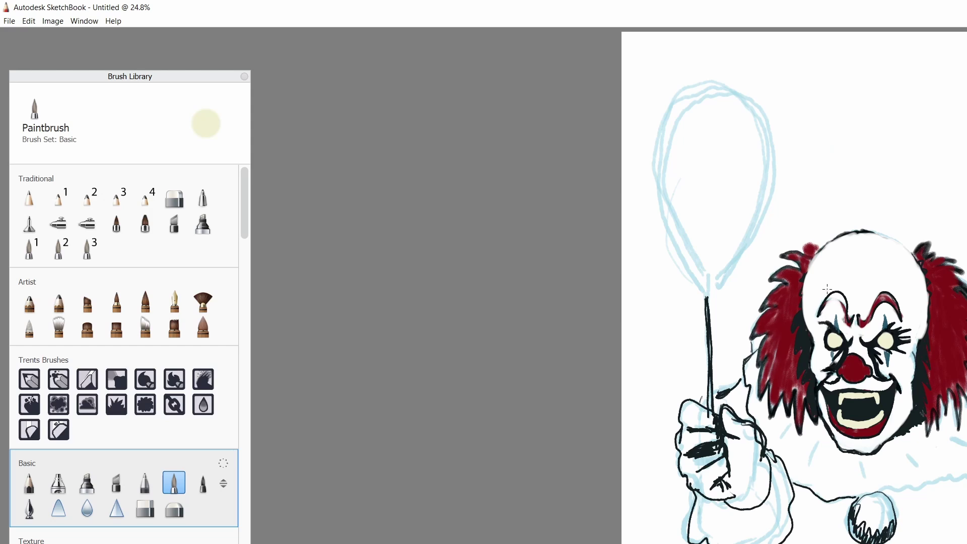
Shade the red hair and upper lip with a sampled dark red, adding jagged strokes along the roots and tufts
scroll(820, 274, "up", 5)
scroll(811, 276, "down", 3)
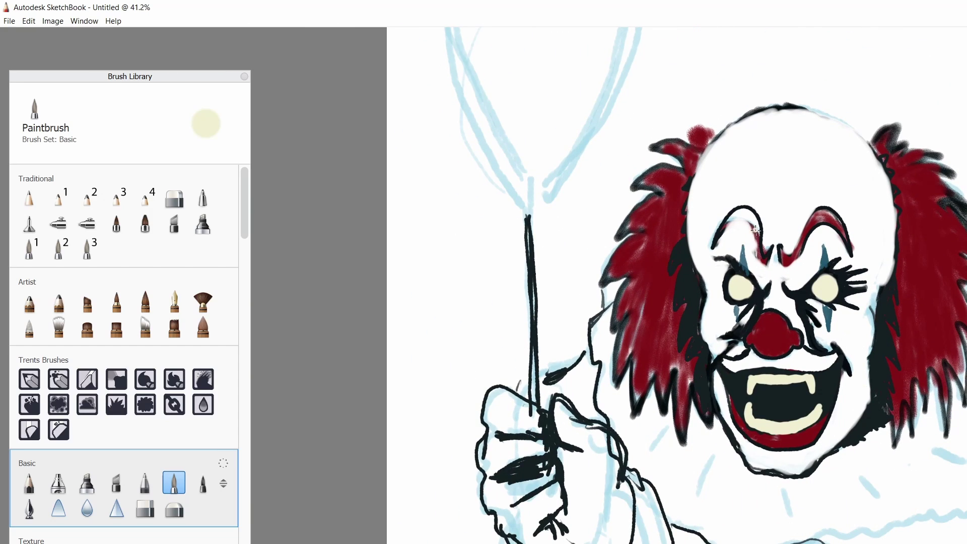
scroll(806, 333, "down", 1)
scroll(807, 334, "down", 3)
scroll(592, 364, "up", 4)
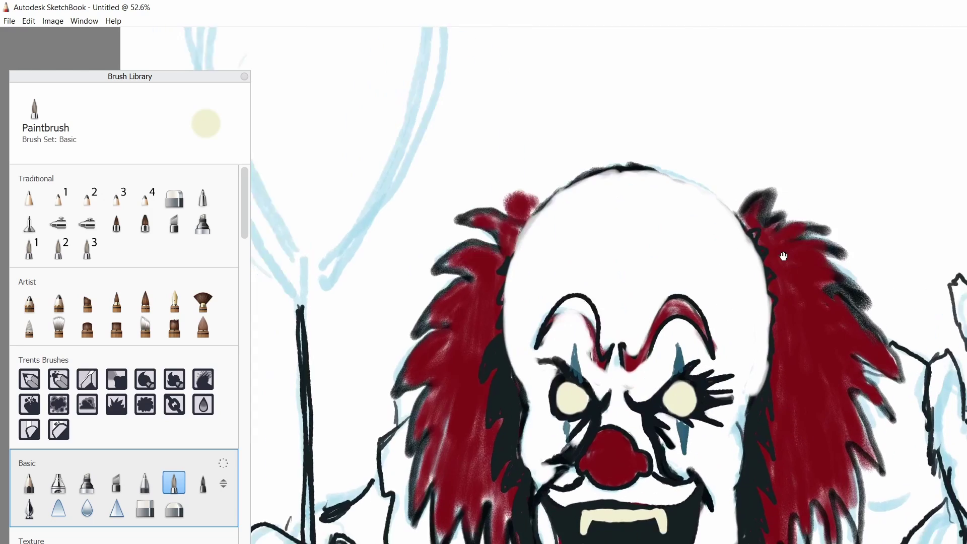
left_click(759, 221, "alt")
left_click_drag(771, 181, 760, 219)
left_click_drag(746, 288, 760, 219)
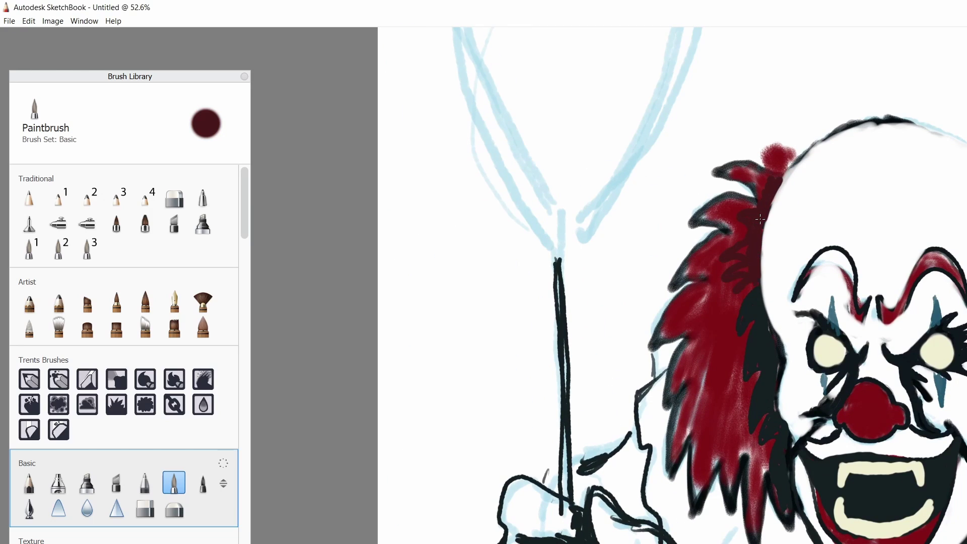
mouse_move(736, 299)
left_mouse_down()
mouse_move(769, 469)
mouse_move(687, 423)
mouse_move(772, 144)
left_mouse_up()
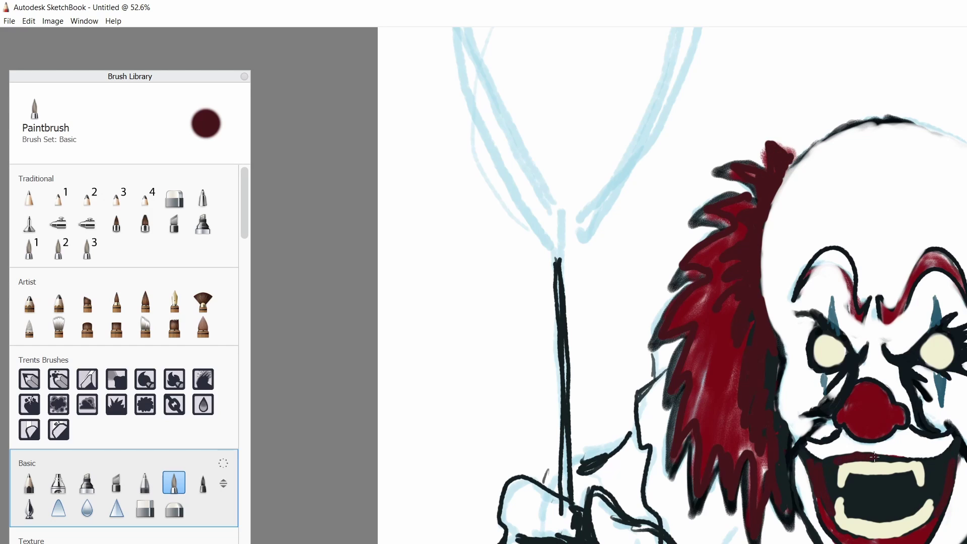
scroll(837, 300, "down", 5)
scroll(889, 280, "up", 5)
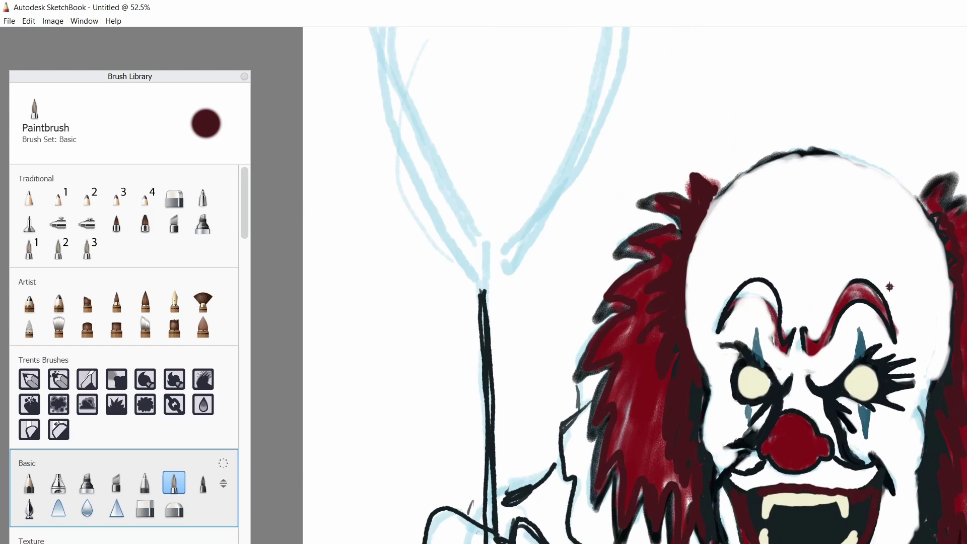
Add white highlights to the centres of both yellow eyes and return to the Art Pencil
key("e")
scroll(406, 318, "down", 2)
scroll(406, 318, "up", 4)
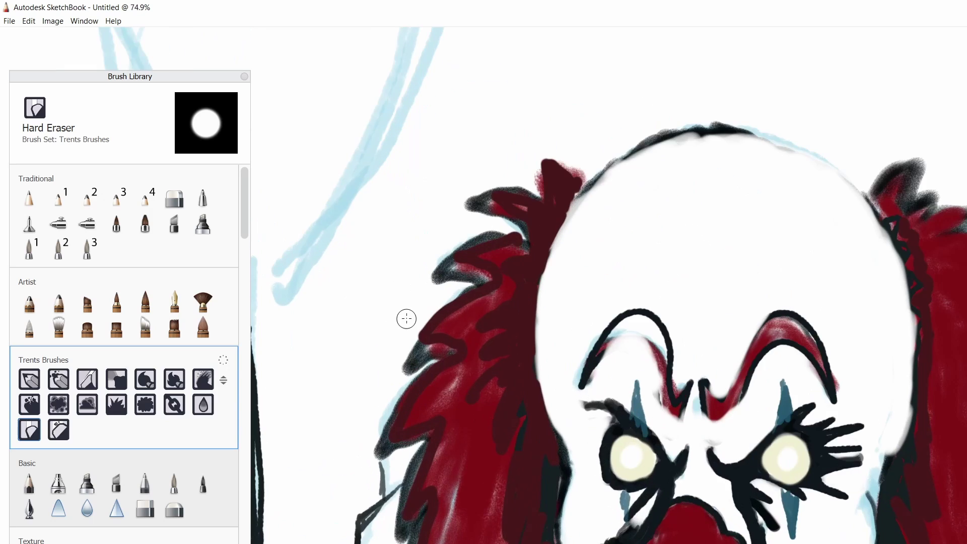
scroll(409, 316, "down", 4)
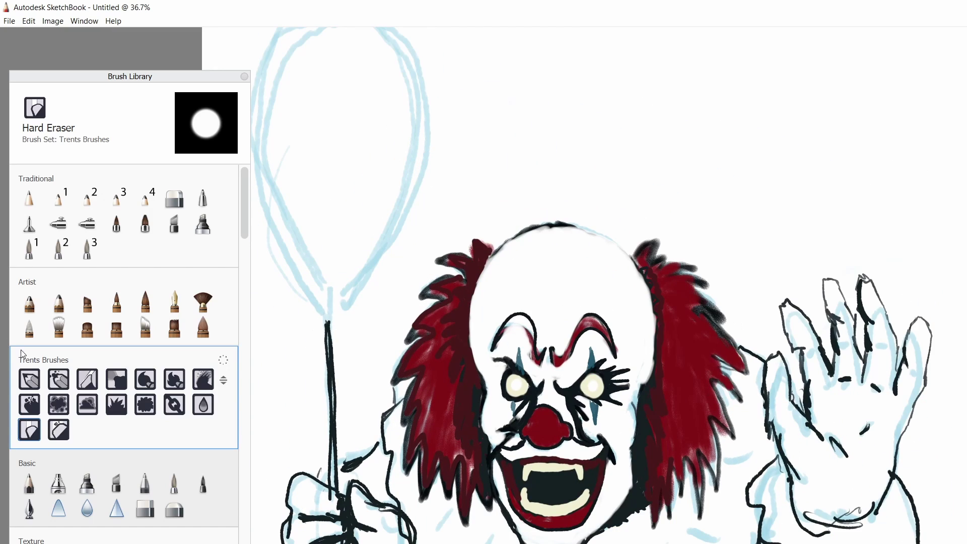
left_click(29, 302)
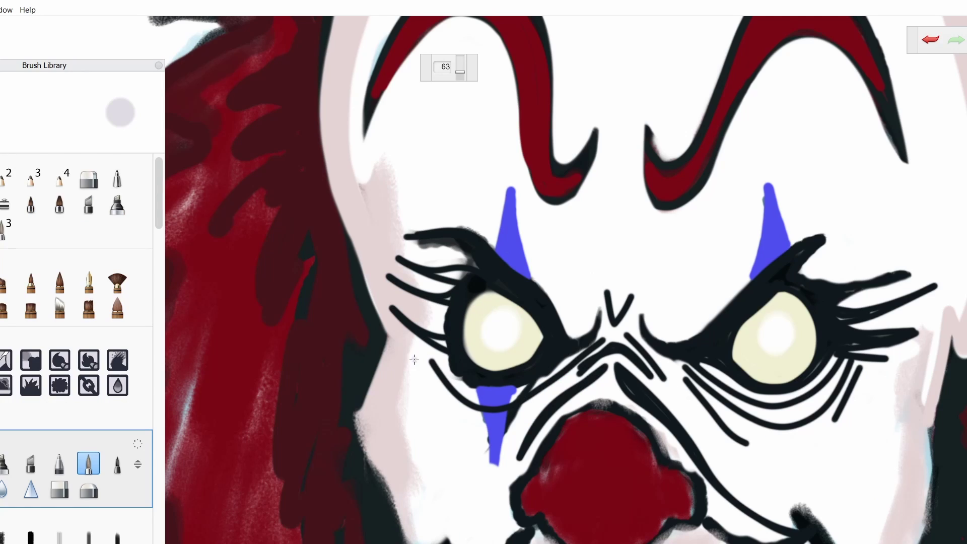
Erase the blue makeup mark and the old wrinkle lines beneath the left-hand eye
key("e")
left_click_drag(497, 391, 493, 458)
mouse_move(434, 360)
left_mouse_down()
mouse_move(514, 423)
mouse_move(519, 393)
mouse_move(579, 352)
left_mouse_up()
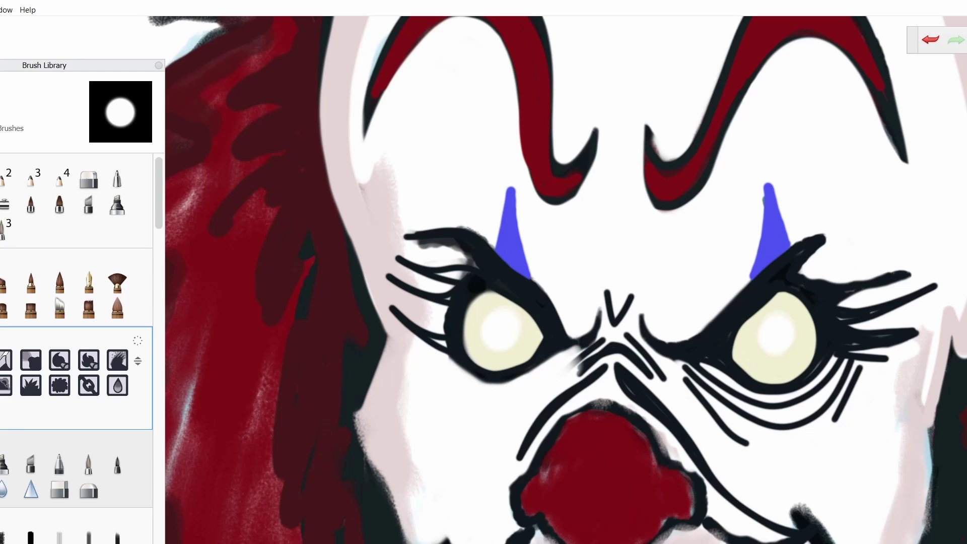
Undo the latest trial strokes and ink new curved wrinkles beneath the left-hand eye with the black Paintbrush
key("e")
key("ctrl+z")
key("ctrl+z")
key("ctrl+z")
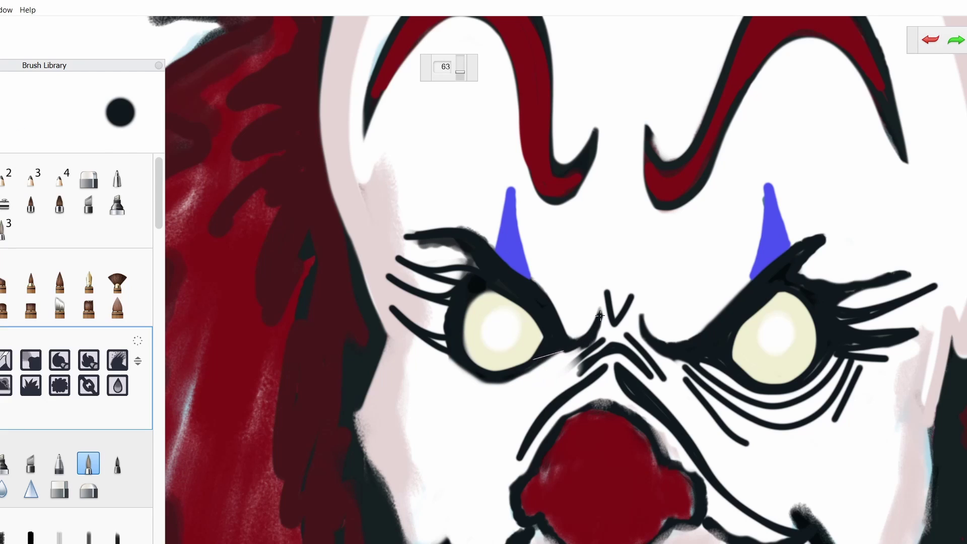
mouse_move(417, 343)
left_mouse_down()
mouse_move(590, 347)
mouse_move(451, 408)
mouse_move(602, 348)
left_mouse_up()
mouse_move(504, 431)
left_mouse_down()
mouse_move(408, 365)
mouse_move(434, 428)
left_mouse_up()
Ink a sharp point at the right-hand mouth corner and re-ink the top and right side of the red nose
left_click_drag(782, 497, 808, 534)
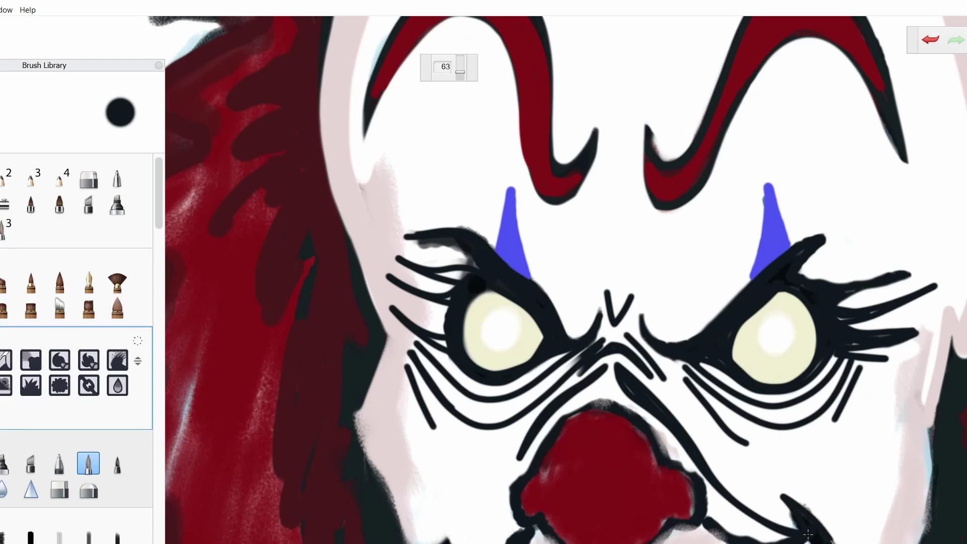
mouse_move(531, 469)
left_mouse_down()
mouse_move(650, 433)
mouse_move(665, 459)
mouse_move(621, 411)
left_mouse_up()
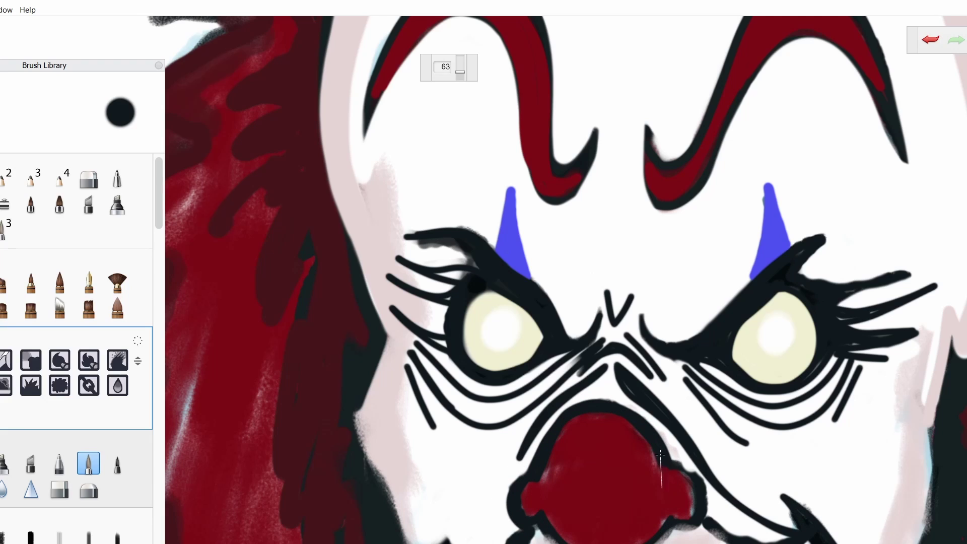
mouse_move(661, 455)
left_mouse_down()
mouse_move(706, 484)
mouse_move(683, 467)
left_mouse_up()
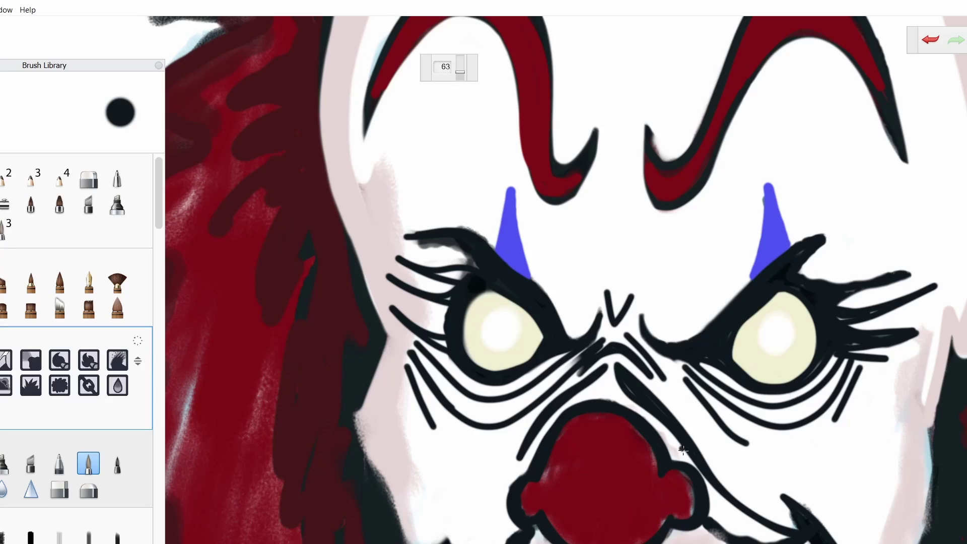
Ink black frown creases rising from the inner corners of both eyes
scroll(684, 450, "down", 5)
scroll(510, 232, "up", 5)
left_click_drag(539, 299, 511, 232)
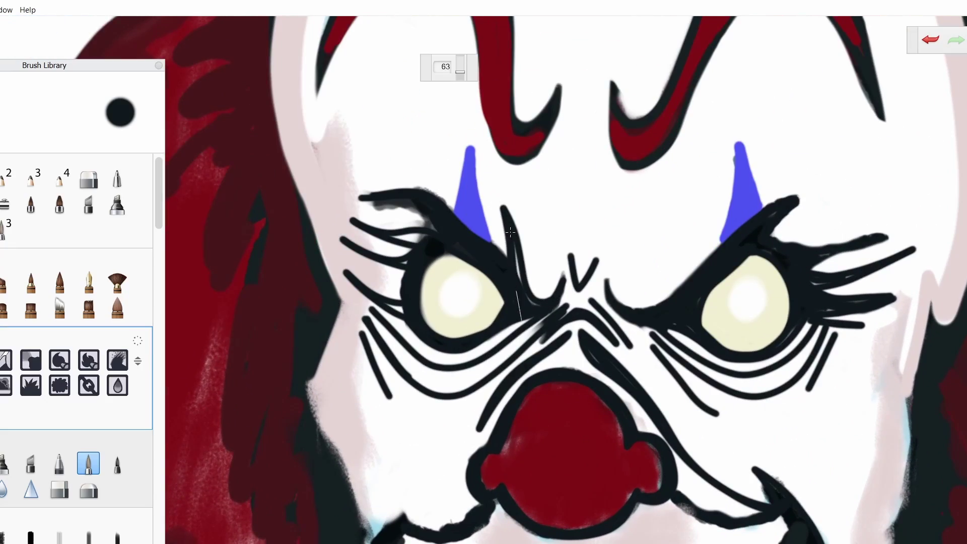
left_click_drag(629, 309, 675, 212)
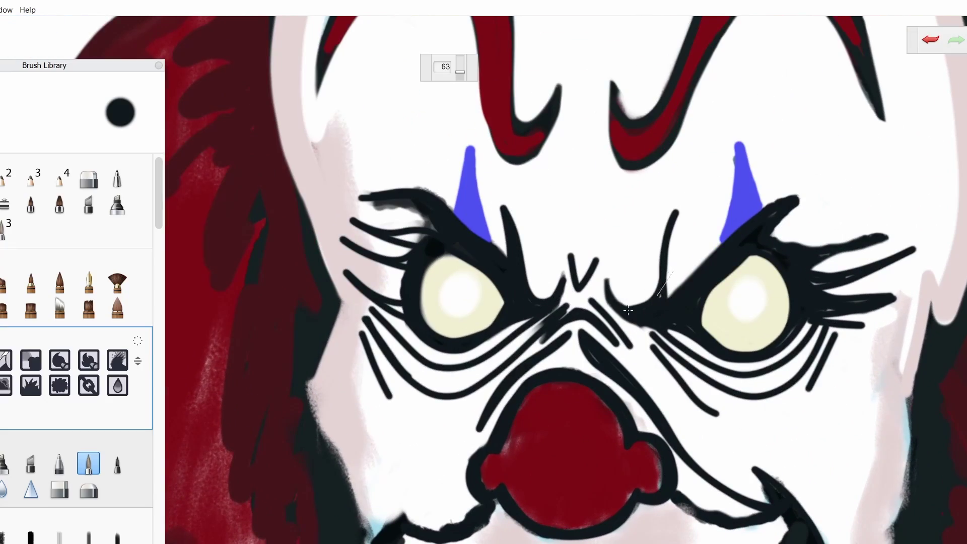
Clean up the nose's right edge, then re-ink the nose outline, left mouth corner, upper lip and inner cheek edges
scroll(614, 267, "down", 5)
scroll(613, 267, "down", 3)
scroll(614, 267, "up", 8)
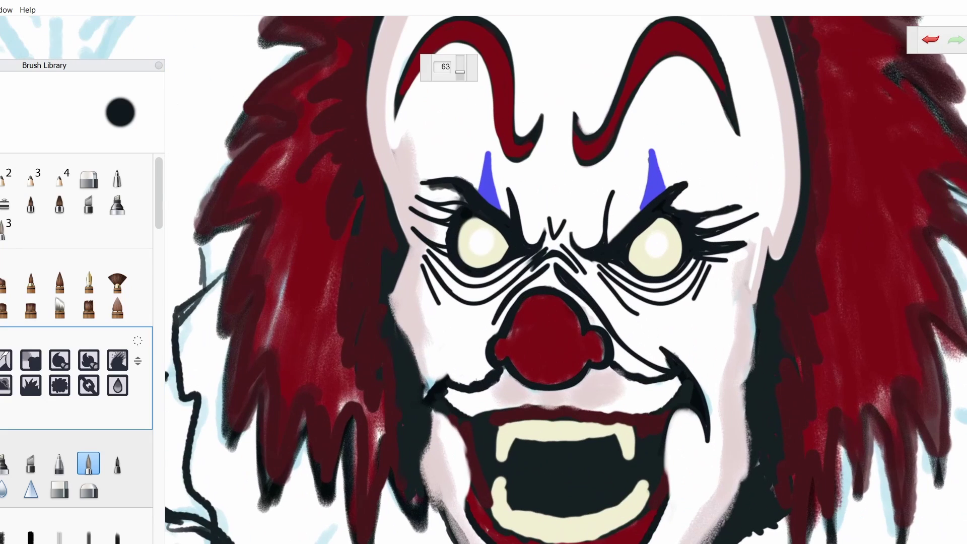
key("e")
left_click_drag(577, 285, 619, 338)
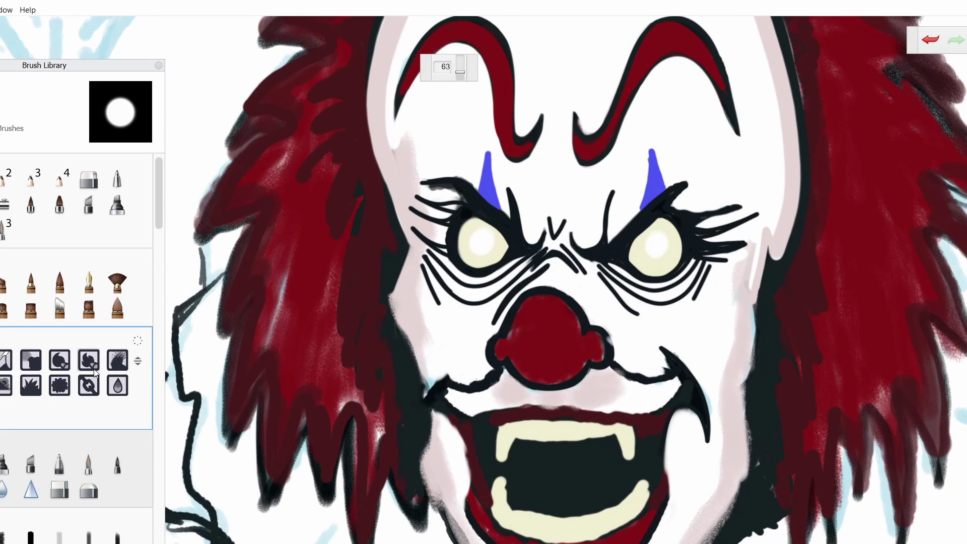
key("e")
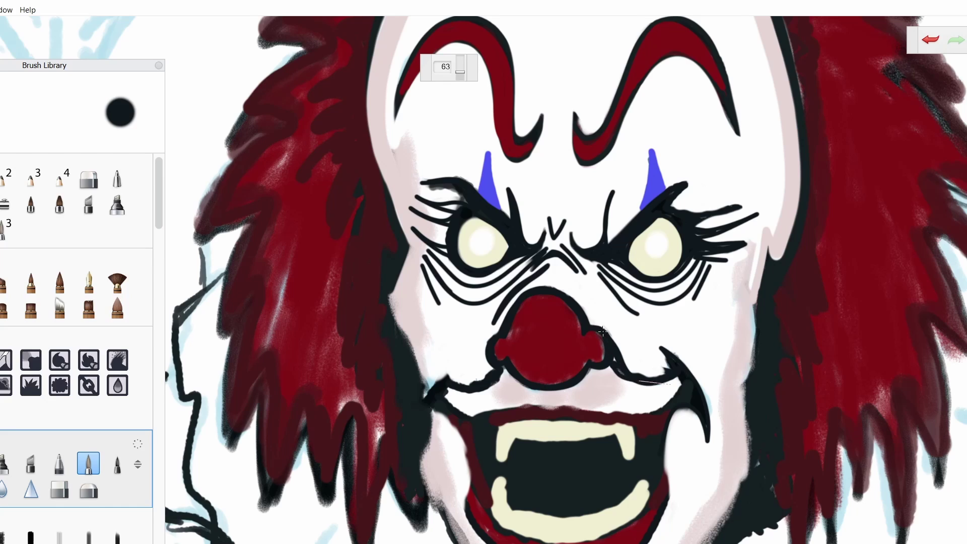
mouse_move(496, 337)
left_mouse_down()
mouse_move(445, 377)
mouse_move(491, 353)
mouse_move(423, 402)
mouse_move(423, 417)
mouse_move(449, 417)
mouse_move(442, 407)
mouse_move(461, 443)
mouse_move(449, 409)
mouse_move(466, 414)
mouse_move(440, 391)
mouse_move(556, 411)
mouse_move(685, 384)
mouse_move(665, 472)
left_mouse_up()
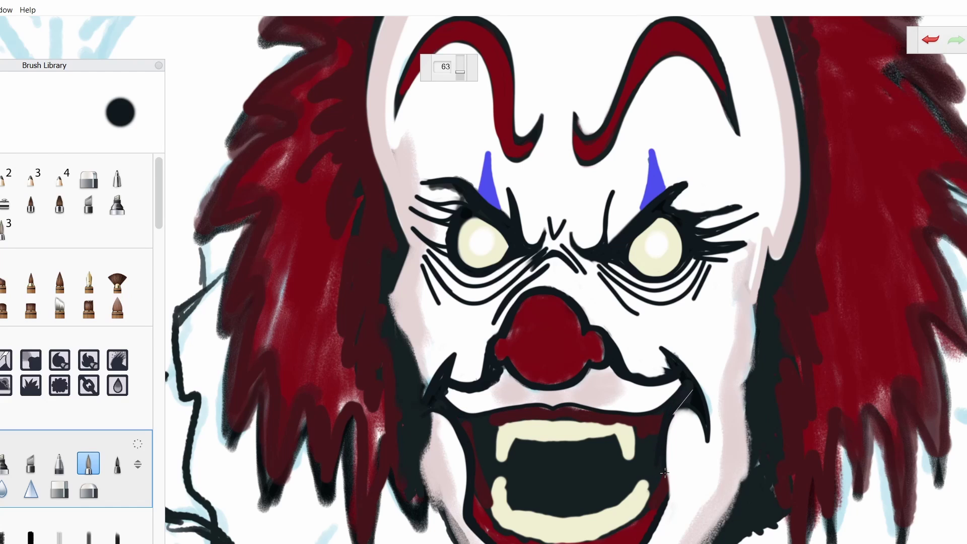
scroll(553, 327, "down", 2)
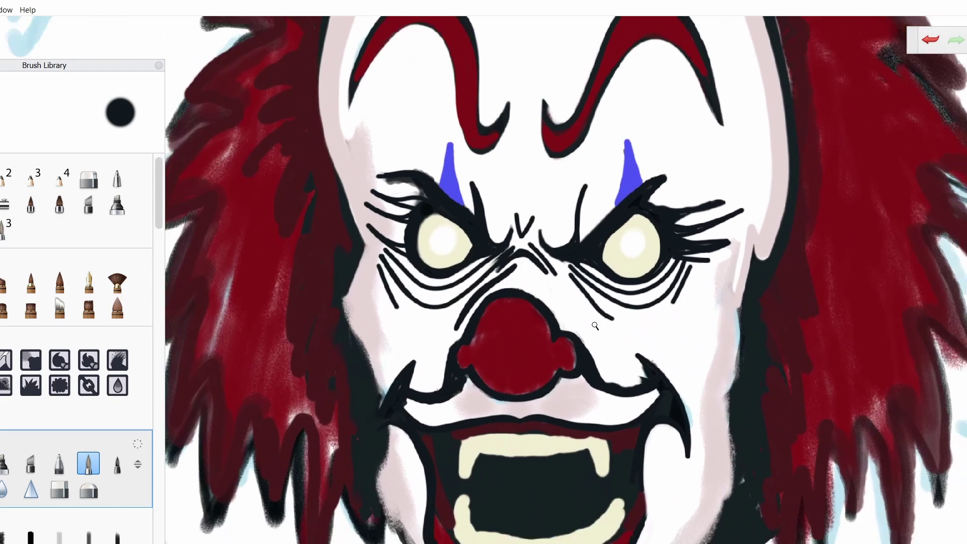
Ink a scalloped black gum line above the upper teeth and paint dusky pink gums just below it
scroll(499, 414, "up", 5)
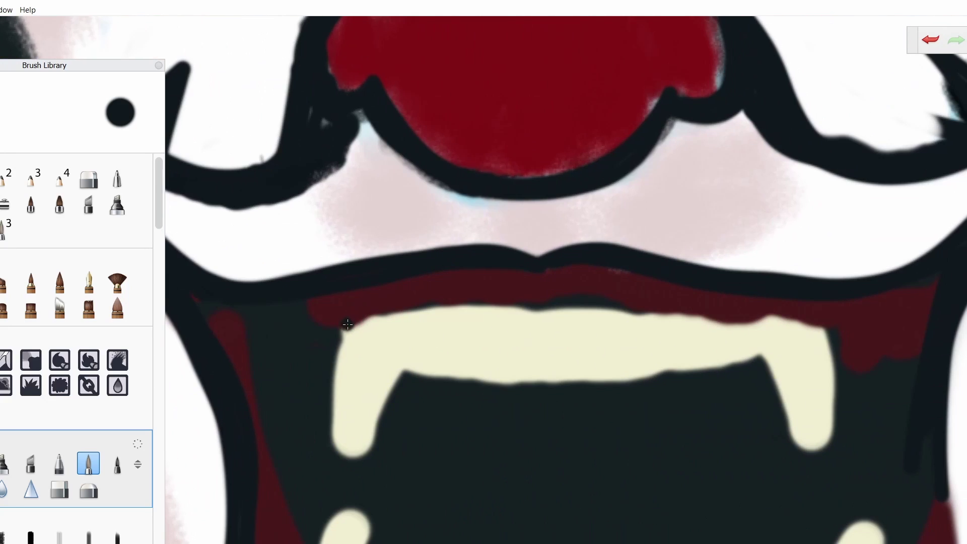
mouse_move(335, 332)
left_mouse_down()
mouse_move(435, 307)
mouse_move(619, 327)
left_mouse_up()
left_click_drag(841, 342, 619, 322)
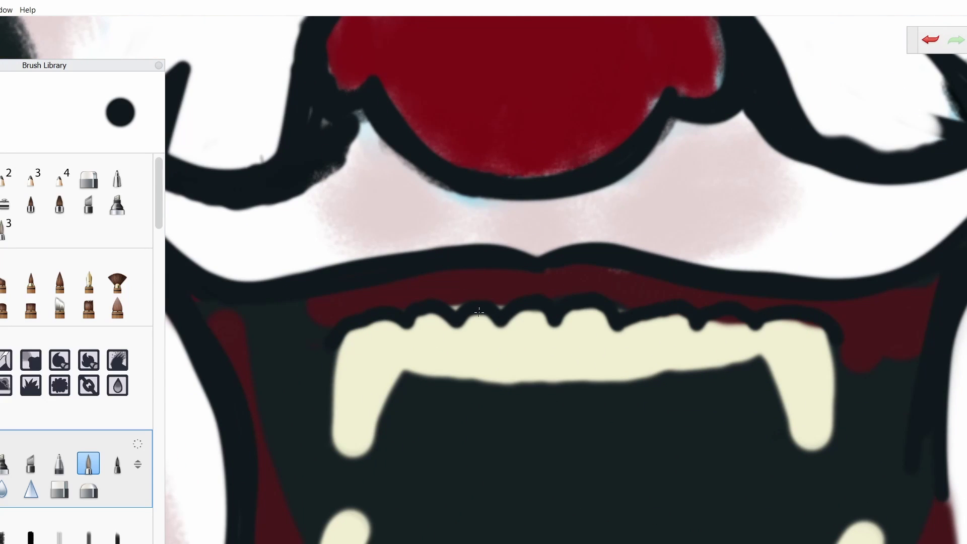
mouse_move(347, 337)
left_mouse_down()
mouse_move(471, 323)
mouse_move(834, 332)
left_mouse_up()
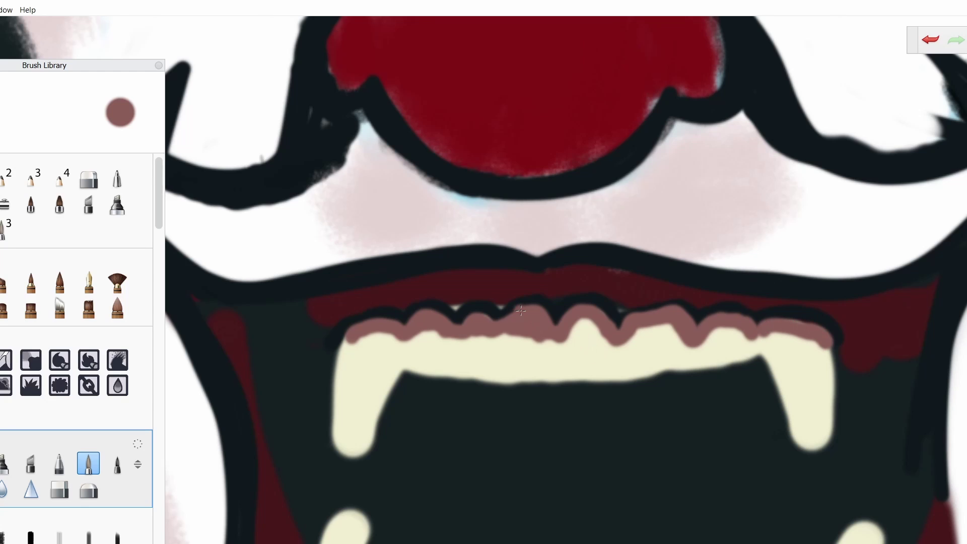
Paint dusky pink gums with wavy edges across the middle and right half of the upper teeth
left_click_drag(559, 333, 670, 336)
left_click_drag(740, 409, 662, 313)
scroll(663, 314, "up", 1)
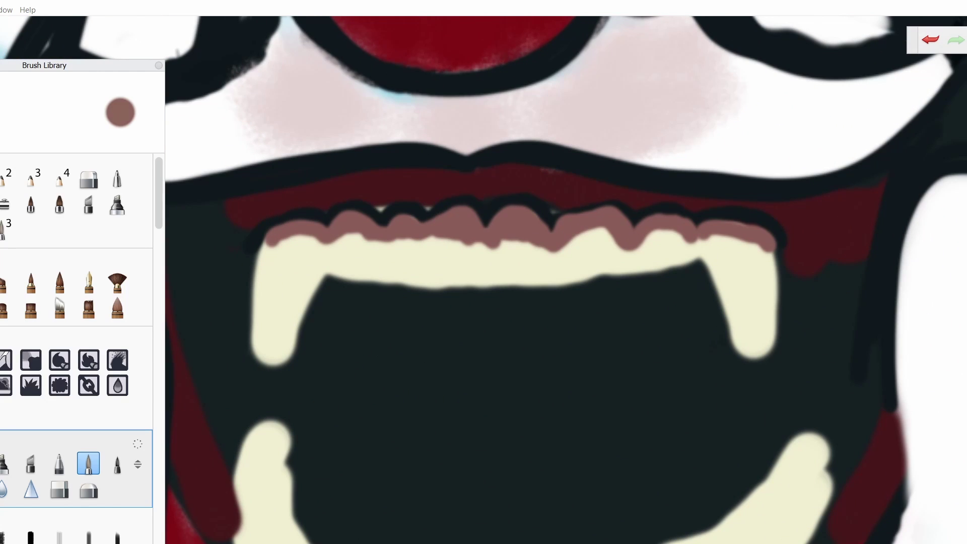
mouse_move(266, 245)
left_mouse_down()
mouse_move(260, 266)
mouse_move(364, 243)
left_mouse_up()
key("ctrl+z")
Paint thin dusky pink strips down from the upper gums to separate the individual upper teeth
left_click(302, 232, "alt")
mouse_move(259, 252)
left_mouse_down()
mouse_move(327, 244)
mouse_move(322, 272)
left_mouse_up()
left_click_drag(379, 235, 379, 280)
left_click_drag(426, 232, 426, 292)
left_click_drag(487, 222, 487, 297)
left_click_drag(554, 227, 554, 285)
left_click_drag(638, 225, 637, 272)
left_click_drag(705, 233, 705, 269)
scroll(665, 277, "down", 4)
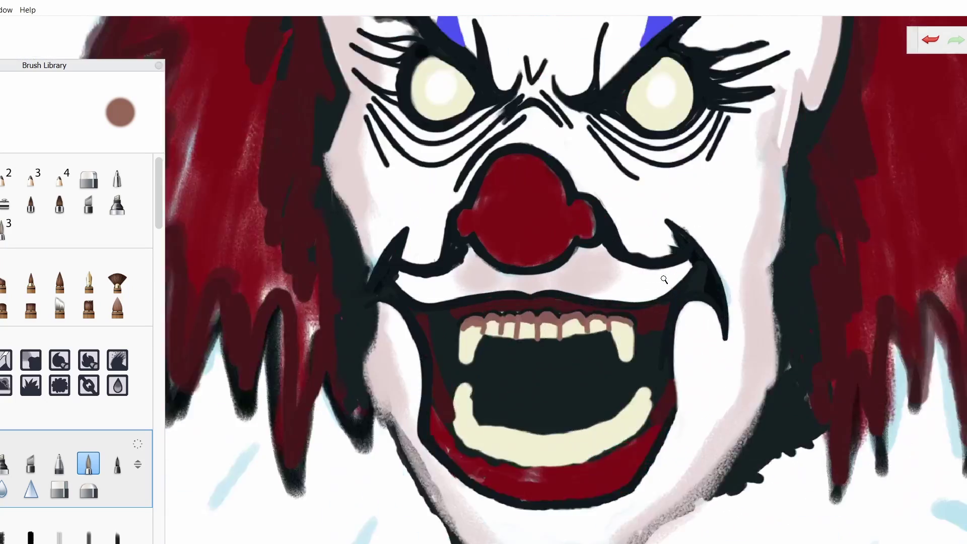
Shade the top edge of the upper gums in dark brown, dipping into the gaps between the teeth
scroll(670, 280, "up", 4)
left_click_drag(235, 351, 831, 348)
scroll(620, 429, "down", 5)
scroll(620, 429, "up", 5)
left_click(481, 292, "alt")
left_click_drag(481, 290, 481, 305)
left_click_drag(450, 288, 450, 302)
mouse_move(427, 287)
left_mouse_down()
mouse_move(427, 301)
mouse_move(411, 303)
left_mouse_up()
left_click_drag(386, 290, 386, 301)
left_click_drag(543, 290, 544, 303)
left_click_drag(509, 287, 508, 298)
left_click_drag(443, 284, 443, 297)
Ink short black gaps across both ends of the lower tooth row
key("space")
mouse_move(525, 314)
left_mouse_down()
mouse_move(539, 319)
mouse_move(695, 242)
left_mouse_up()
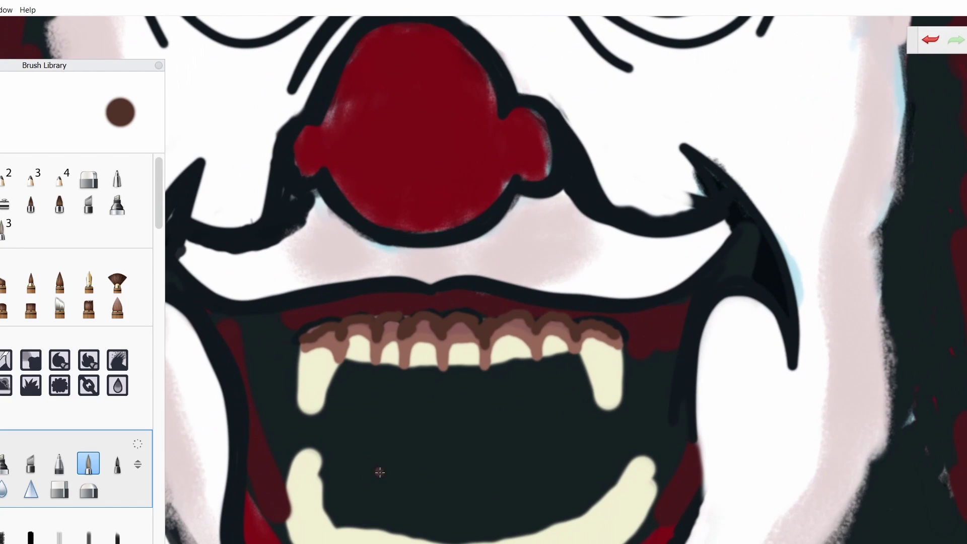
left_click(694, 360, "alt")
left_click_drag(291, 475, 315, 476)
left_click_drag(293, 511, 315, 515)
left_click_drag(626, 478, 646, 490)
Paint brown and dusky pink gums along the outer edge of the lower teeth, with dividing lines between them
mouse_move(298, 529)
left_mouse_down()
mouse_move(321, 532)
mouse_move(287, 480)
left_mouse_up()
left_click(482, 346, "alt")
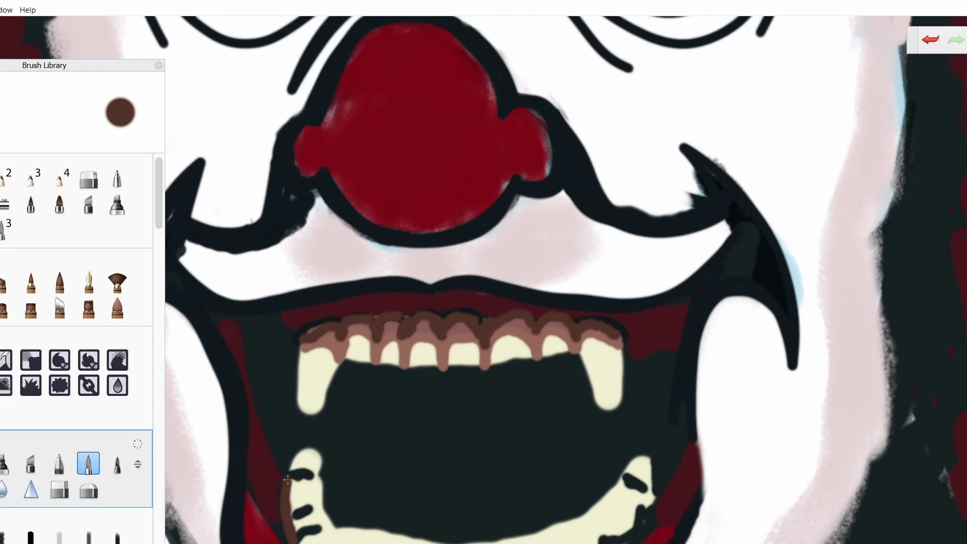
mouse_move(653, 515)
left_mouse_down()
mouse_move(627, 542)
mouse_move(650, 520)
left_mouse_up()
left_click(332, 520, "alt")
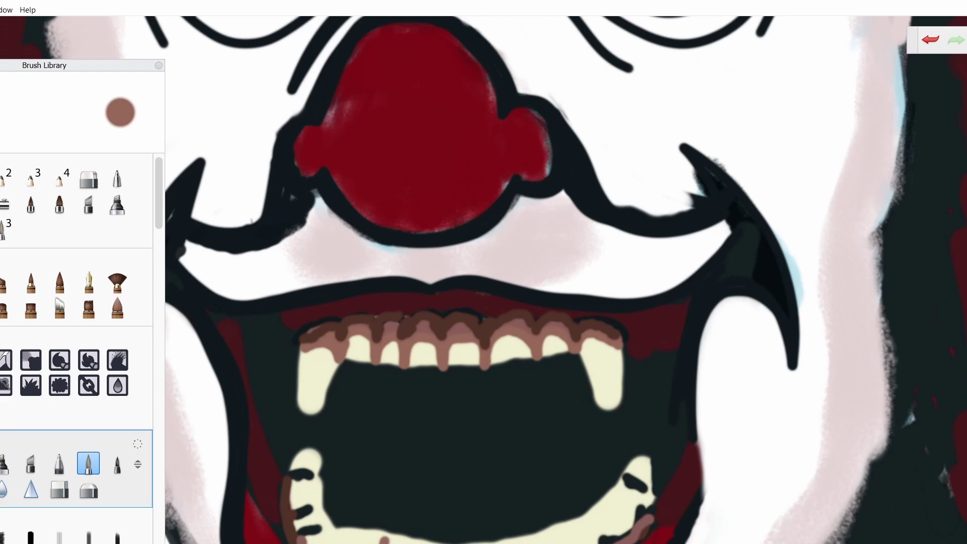
Carve both upper corner fangs into sharper points with black
key("space")
mouse_move(568, 382)
left_mouse_down()
mouse_move(655, 368)
mouse_move(698, 401)
left_mouse_up()
left_click(677, 363, "alt")
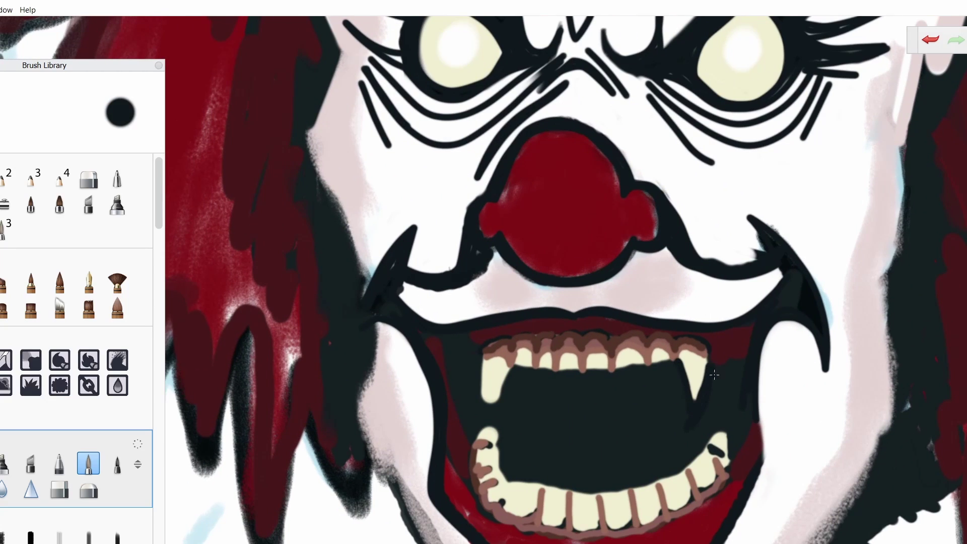
mouse_move(484, 403)
left_mouse_down()
mouse_move(513, 373)
mouse_move(524, 390)
left_mouse_up()
Extend the upper teeth between the corner fangs into long pointed cream fangs
left_click(519, 359, "alt")
left_click_drag(544, 358, 548, 389)
left_click_drag(567, 360, 570, 388)
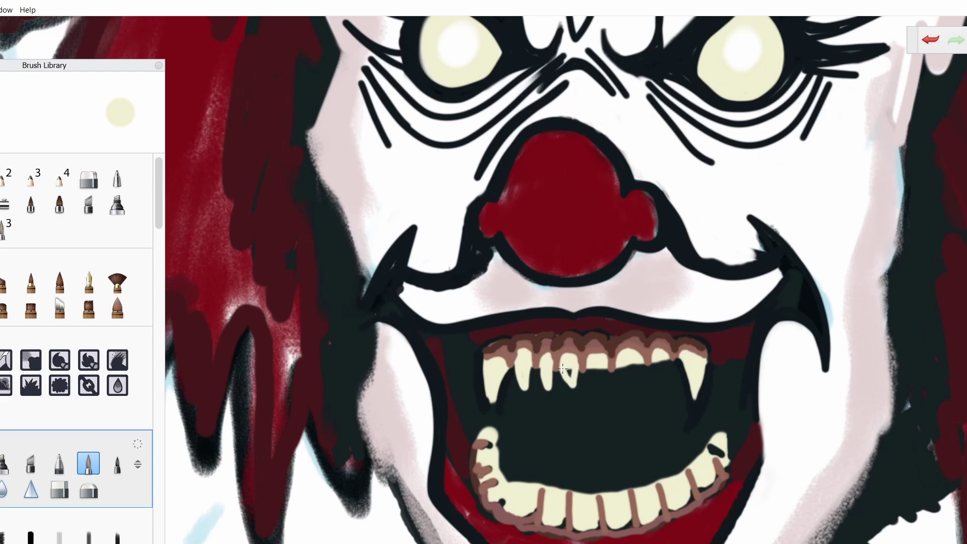
left_click_drag(598, 359, 601, 389)
left_click_drag(620, 360, 631, 390)
left_click_drag(665, 393, 661, 343)
scroll(660, 343, "down", 2)
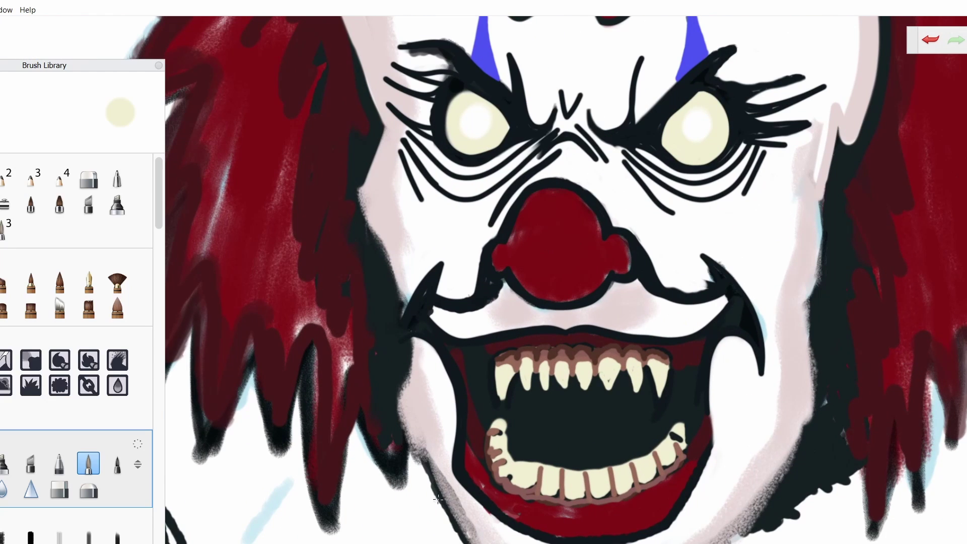
Cut black wedges between the lower teeth to shape them into sharp points
left_click(658, 446, "alt")
left_click_drag(678, 435, 626, 476)
mouse_move(616, 462)
left_mouse_down()
mouse_move(608, 484)
mouse_move(587, 488)
left_mouse_up()
left_click_drag(574, 465, 559, 489)
mouse_move(559, 464)
left_mouse_down()
mouse_move(544, 487)
mouse_move(538, 477)
left_mouse_up()
left_click_drag(529, 461, 513, 482)
scroll(631, 188, "down", 5)
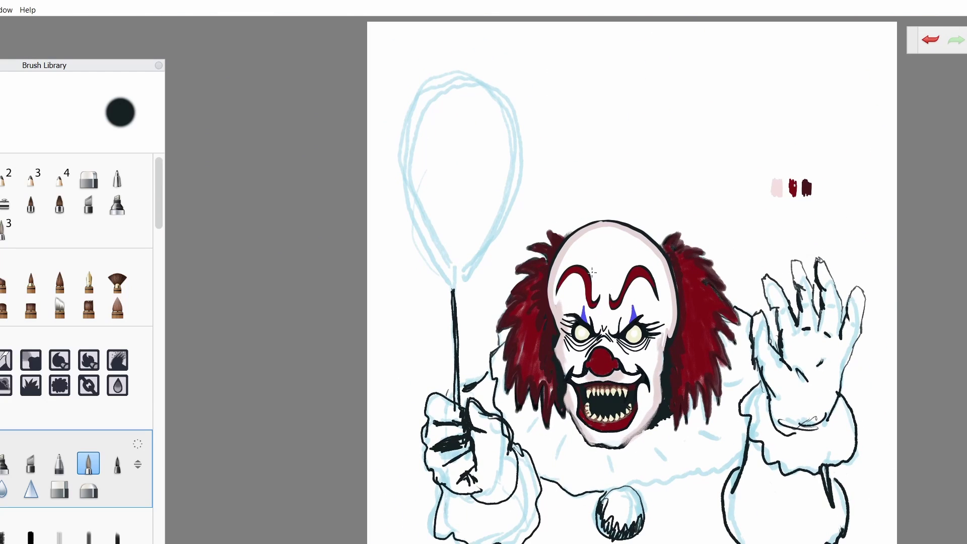
Shade the edges of the red nose in dark maroon and brighten the upper lip with red
scroll(635, 323, "up", 6)
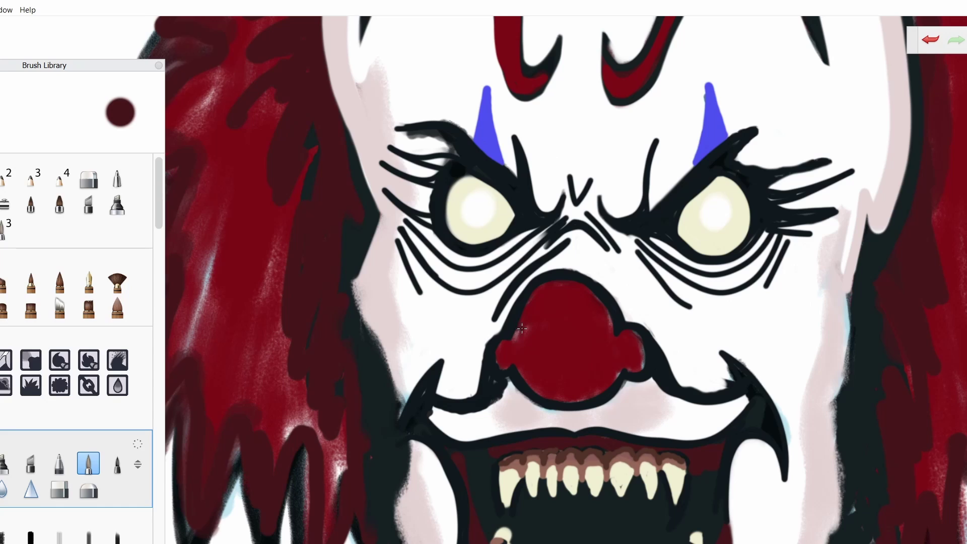
left_click_drag(522, 328, 533, 294)
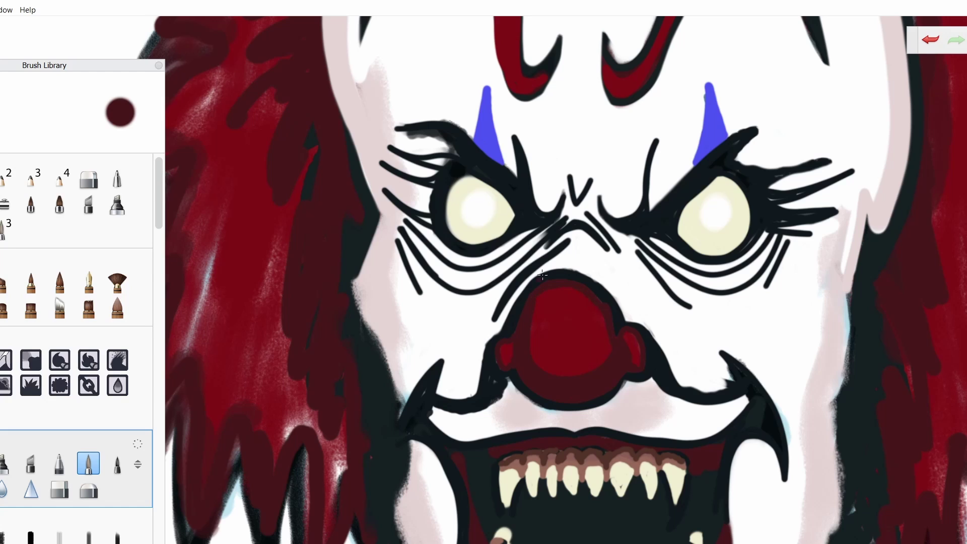
scroll(543, 275, "down", 4)
scroll(503, 419, "up", 3)
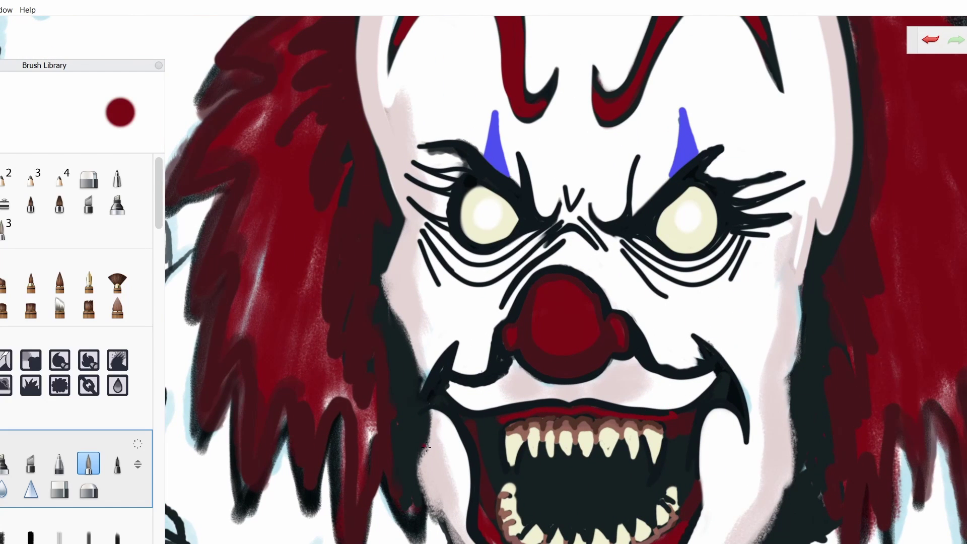
mouse_move(702, 331)
left_mouse_down()
mouse_move(615, 249)
mouse_move(640, 166)
left_mouse_up()
Ink a thick, spiky black outline around the hair beside the clown's raised open hand
left_click(641, 166, "alt")
key("b")
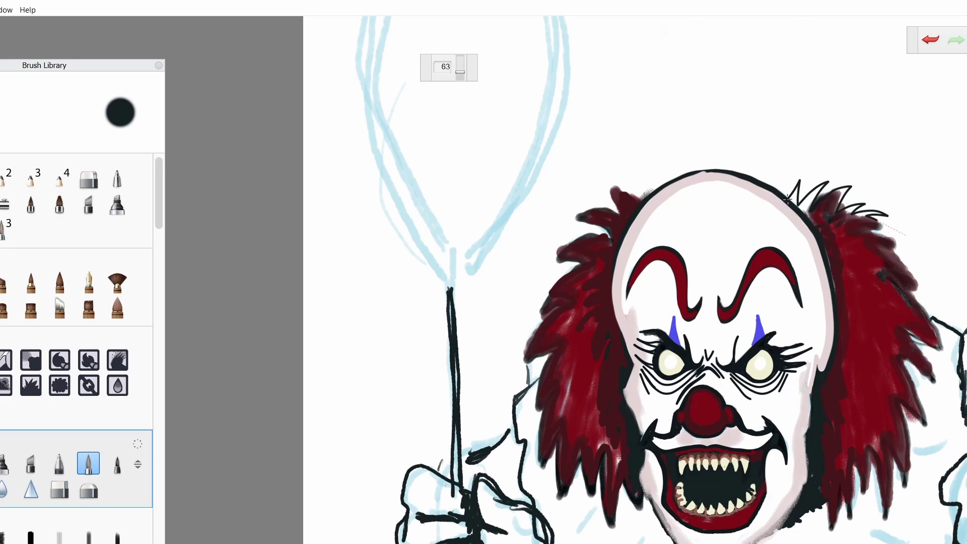
mouse_move(857, 215)
left_mouse_down()
mouse_move(926, 269)
mouse_move(946, 355)
mouse_move(907, 393)
mouse_move(912, 433)
mouse_move(882, 524)
mouse_move(832, 542)
left_mouse_up()
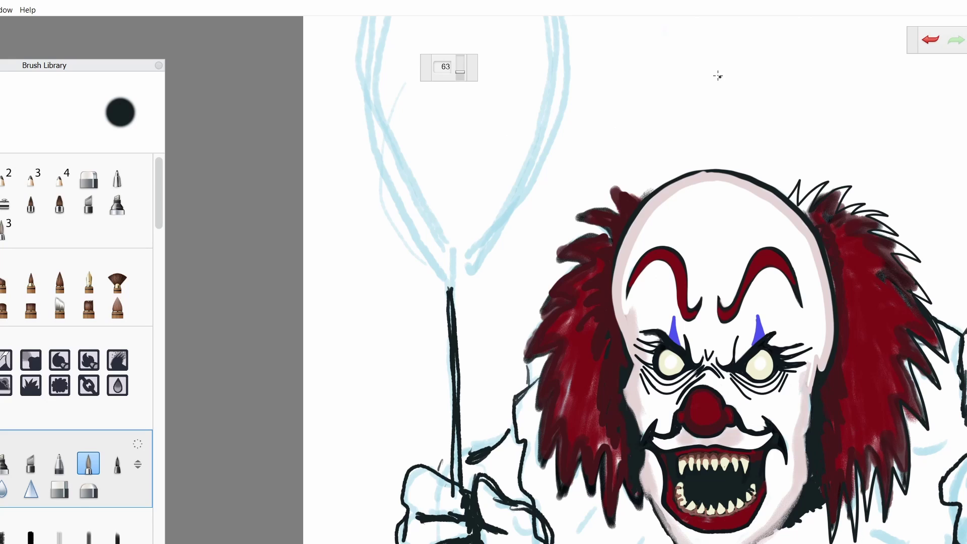
mouse_move(796, 201)
left_mouse_down()
mouse_move(851, 184)
mouse_move(871, 216)
mouse_move(902, 236)
mouse_move(942, 315)
mouse_move(884, 499)
mouse_move(856, 541)
left_mouse_up()
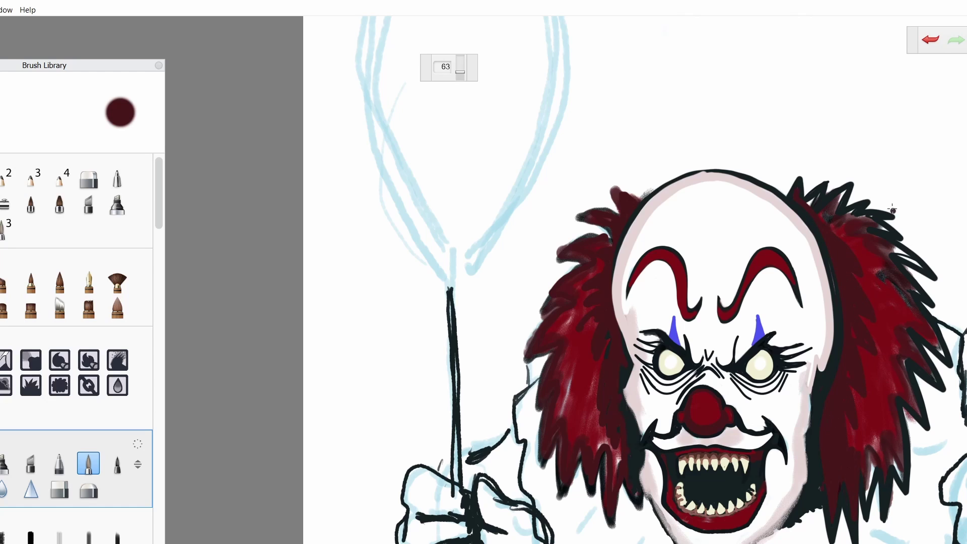
Fill the upper spikes of the hair on the raised-hand side with dark maroon
scroll(892, 210, "up", 5)
left_click_drag(569, 229, 534, 302)
left_click_drag(554, 252, 494, 312)
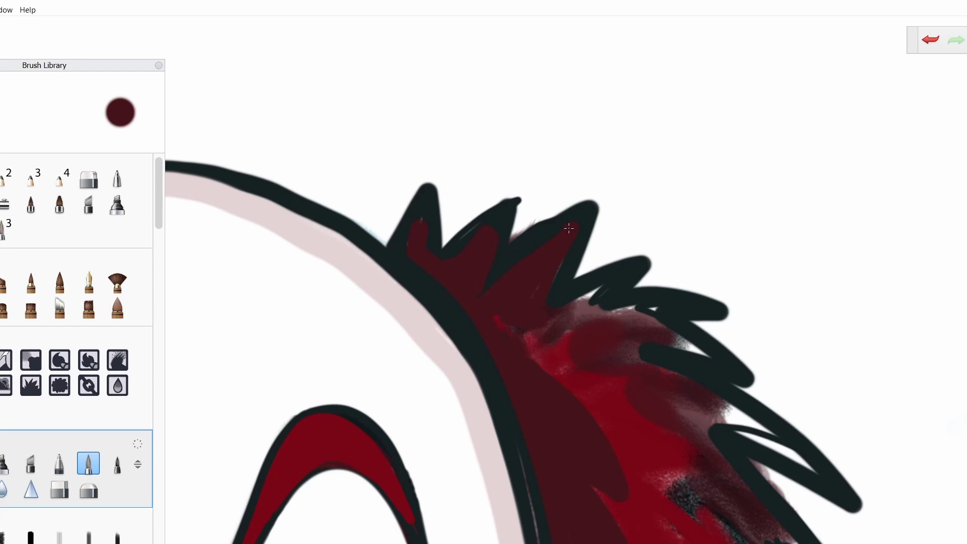
mouse_move(570, 229)
left_mouse_down()
mouse_move(559, 318)
mouse_move(645, 309)
mouse_move(624, 313)
left_mouse_up()
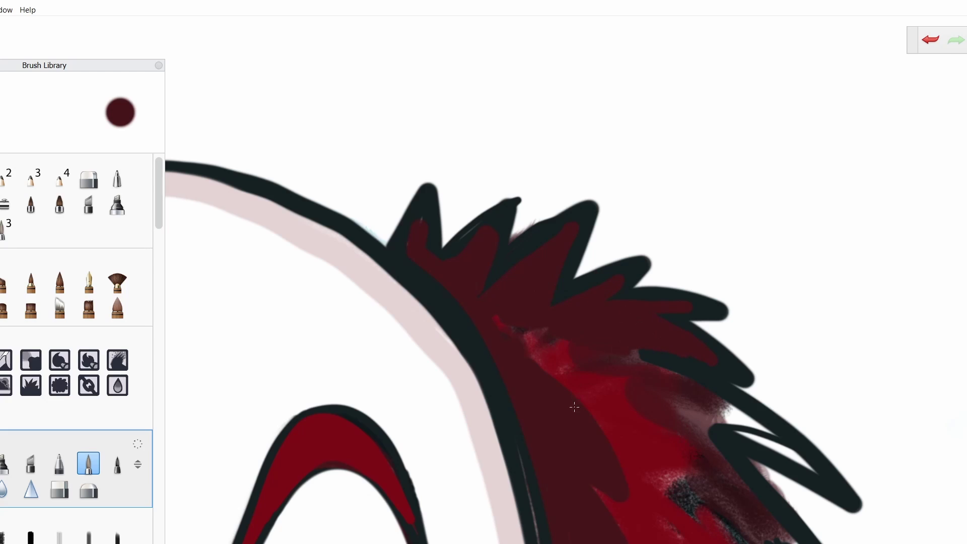
mouse_move(574, 407)
left_mouse_down()
mouse_move(731, 411)
mouse_move(806, 466)
mouse_move(676, 403)
mouse_move(721, 493)
left_mouse_up()
Shade the middle and lower spikes of the hair on the raised-hand side in dark maroon
scroll(672, 481, "down", 5)
scroll(577, 315, "up", 5)
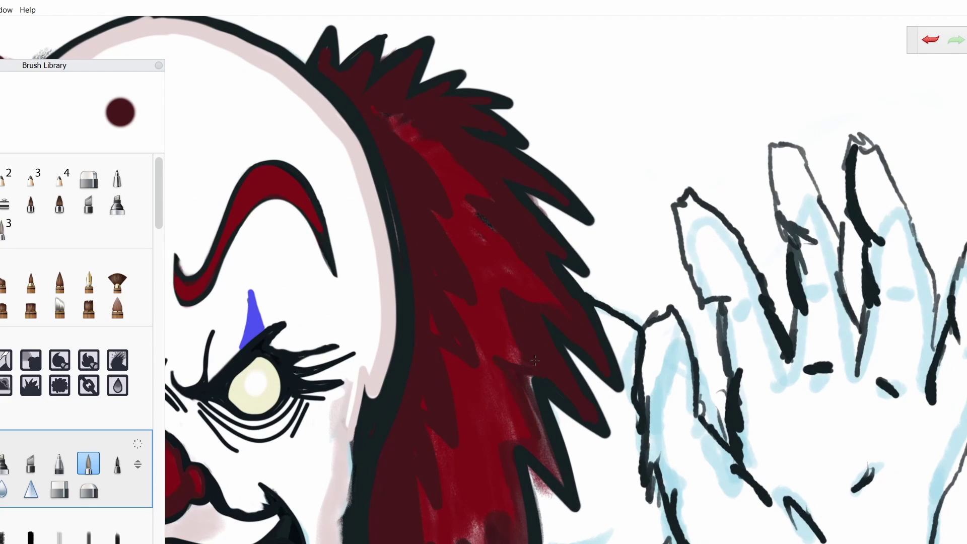
mouse_move(535, 360)
left_mouse_down()
mouse_move(509, 534)
mouse_move(491, 510)
left_mouse_up()
key("e")
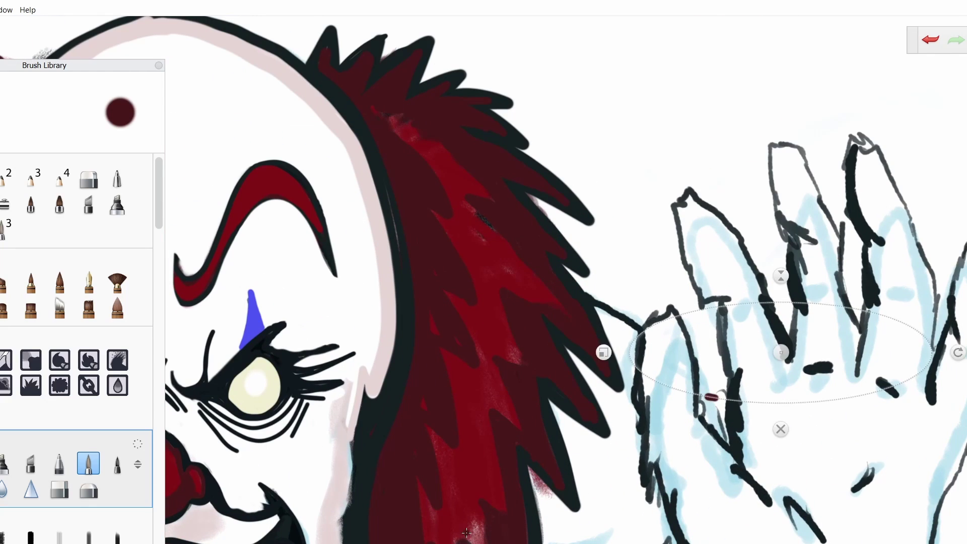
key("e")
scroll(378, 113, "down", 5)
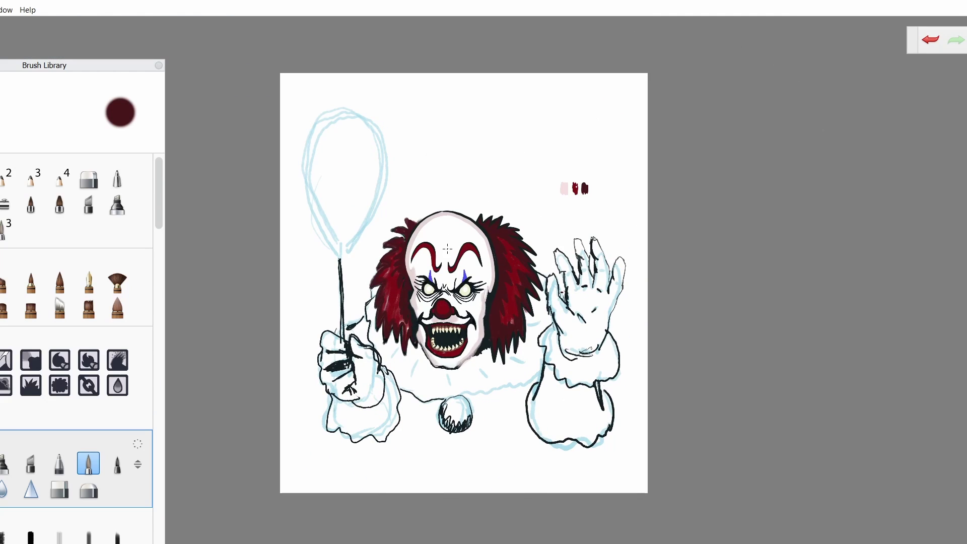
Lasso the eye on the balloon side with its lashes and wrinkles, and nudge it slightly outward from the nose
scroll(448, 249, "up", 5)
key("m")
left_click_drag(552, 299, 561, 385)
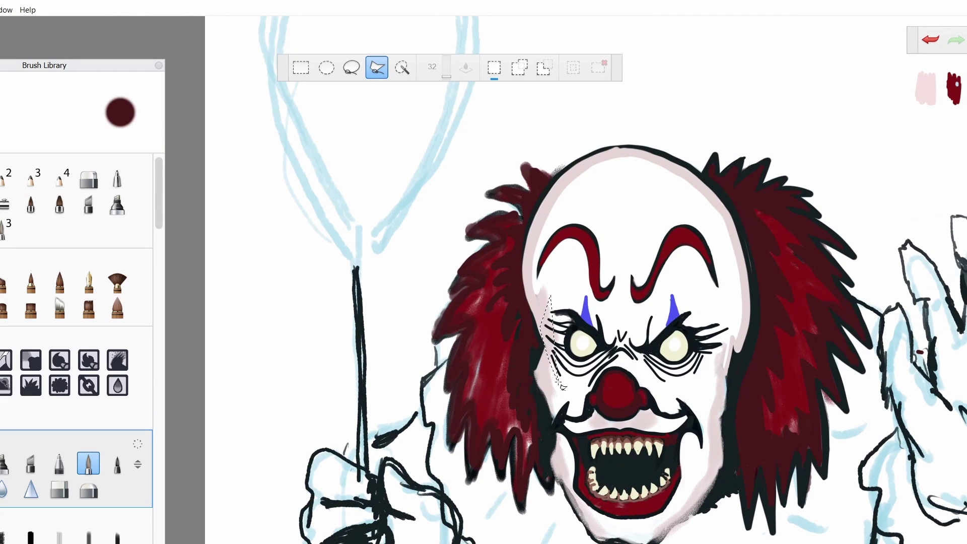
key("v")
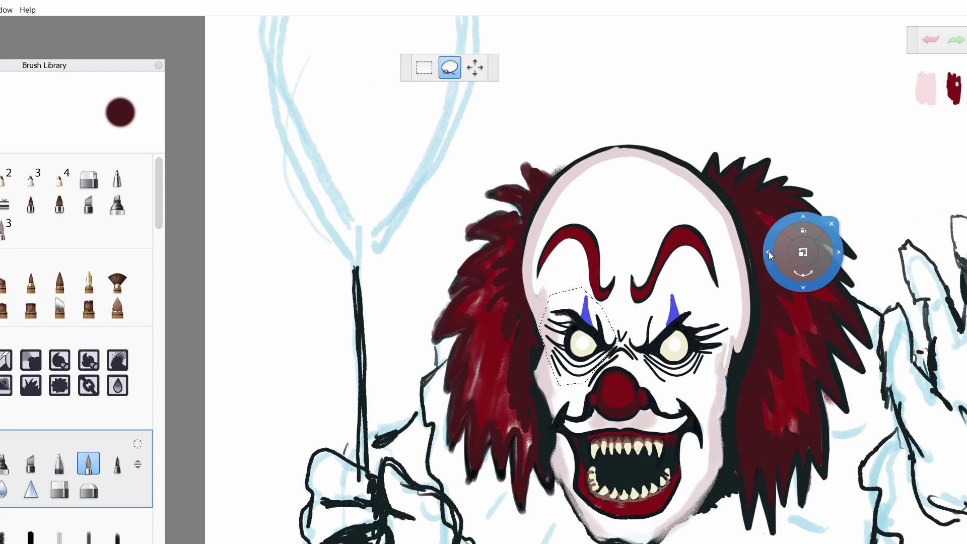
left_click_drag(806, 216, 795, 223)
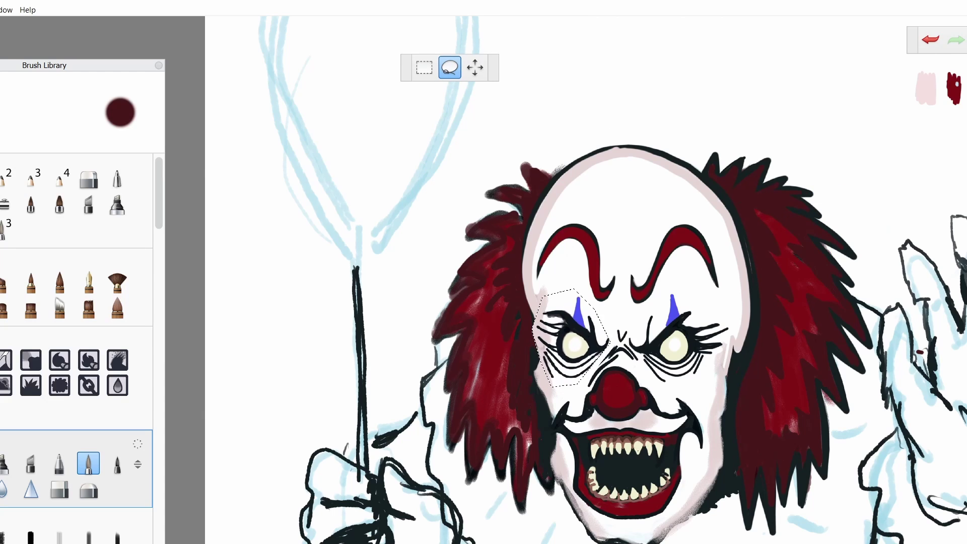
scroll(655, 119, "down", 3)
left_click(846, 216)
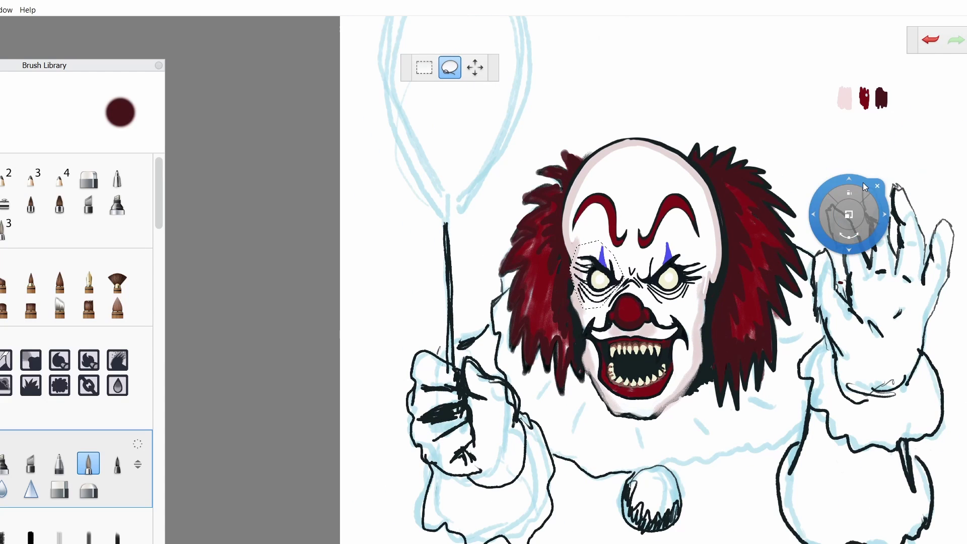
scroll(701, 175, "down", 2)
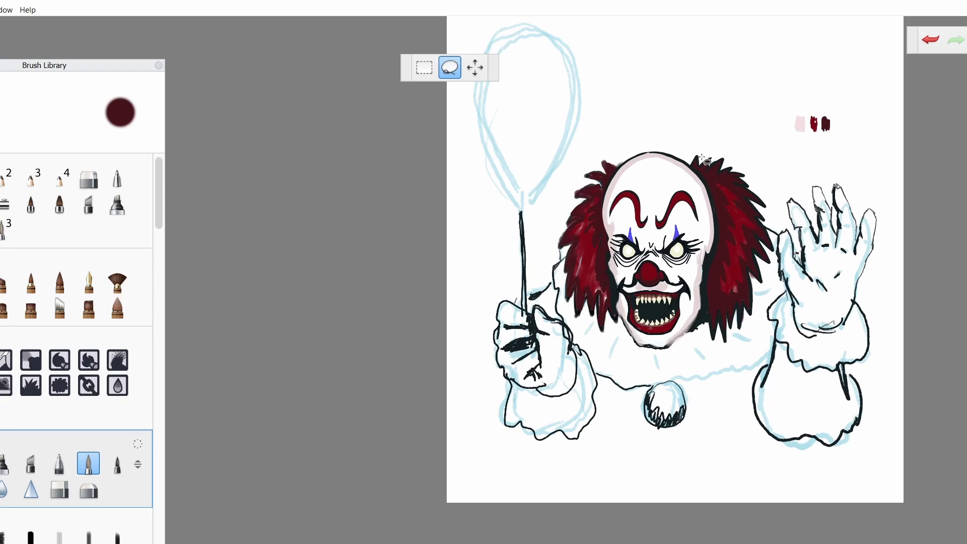
scroll(630, 212, "up", 3)
key("Escape")
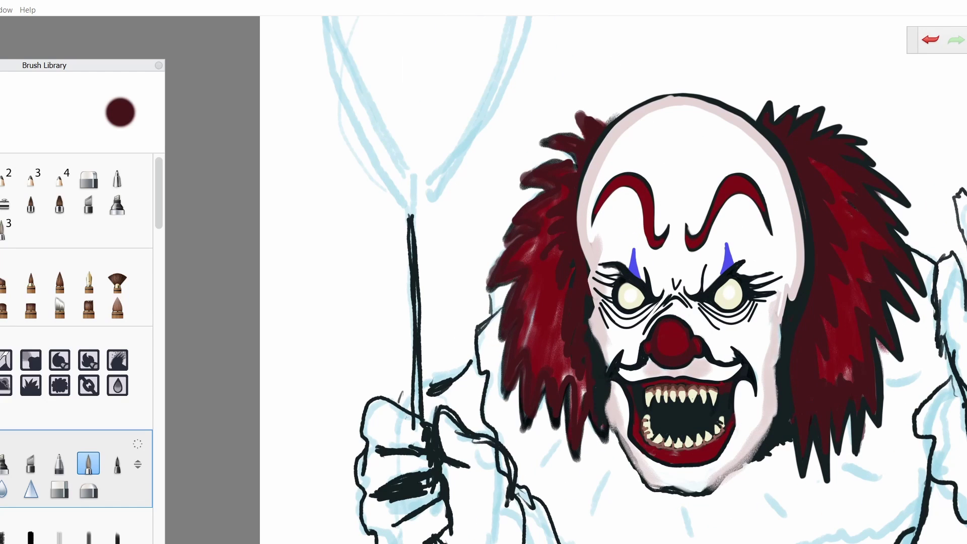
Ink a spiky black outline around the balloon-side hair and fill its spikes with dark maroon
left_click_drag(570, 107, 535, 144)
mouse_move(611, 124)
left_mouse_down()
mouse_move(568, 105)
mouse_move(517, 151)
mouse_move(505, 196)
mouse_move(478, 230)
mouse_move(476, 307)
mouse_move(496, 327)
mouse_move(508, 411)
mouse_move(605, 479)
left_mouse_up()
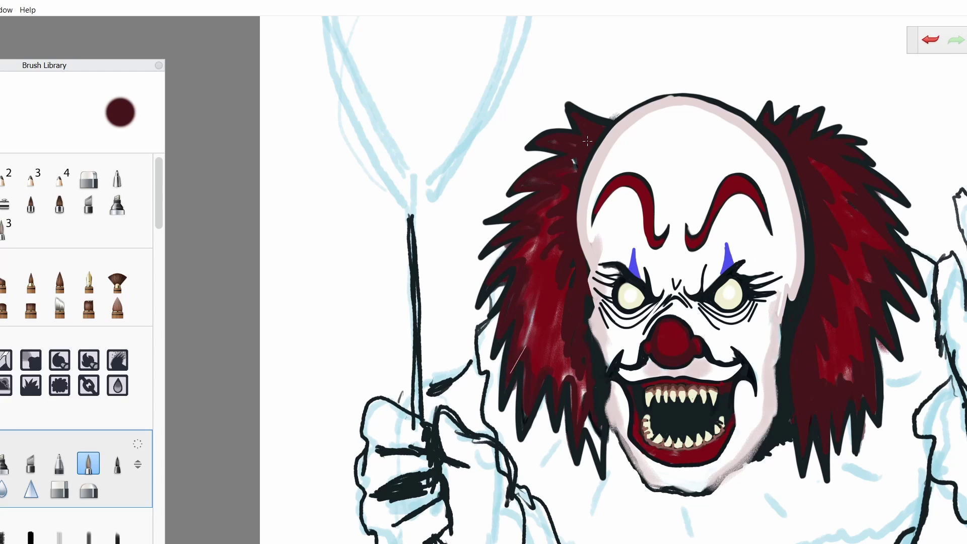
left_click_drag(511, 373, 535, 339)
left_click_drag(556, 413, 559, 436)
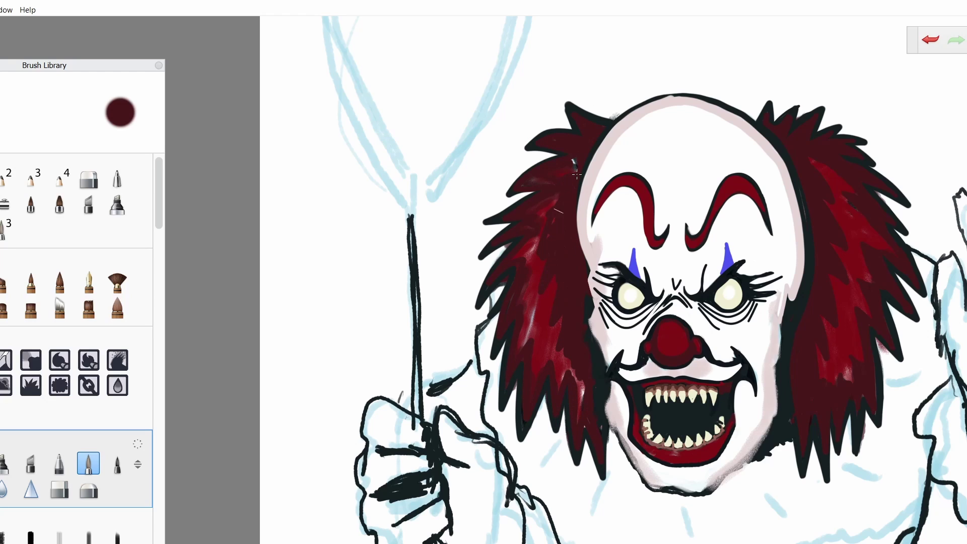
Paint bright red locks through the balloon-side hair, covering the pale streaks
scroll(555, 228, "up", 3)
left_click_drag(544, 174, 497, 327)
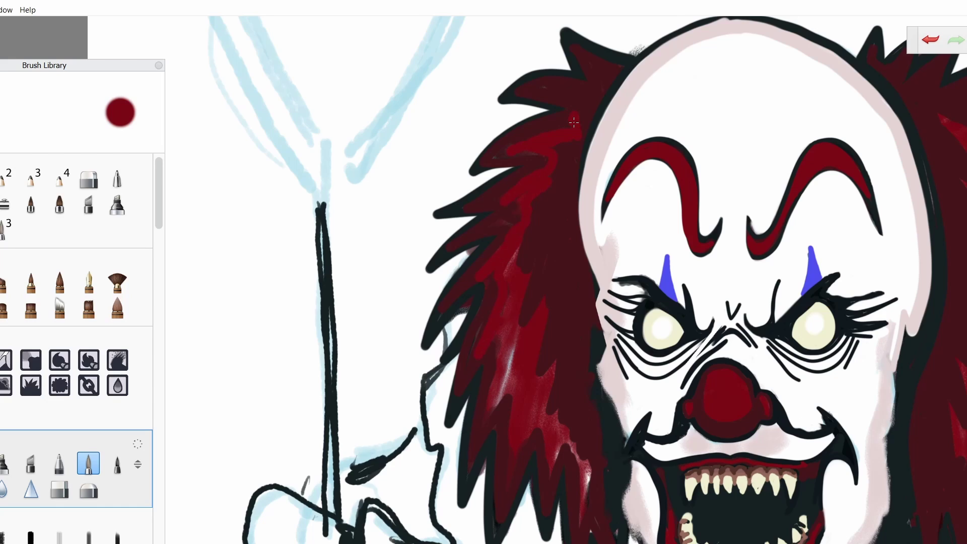
left_click_drag(504, 403, 533, 201)
key("]")
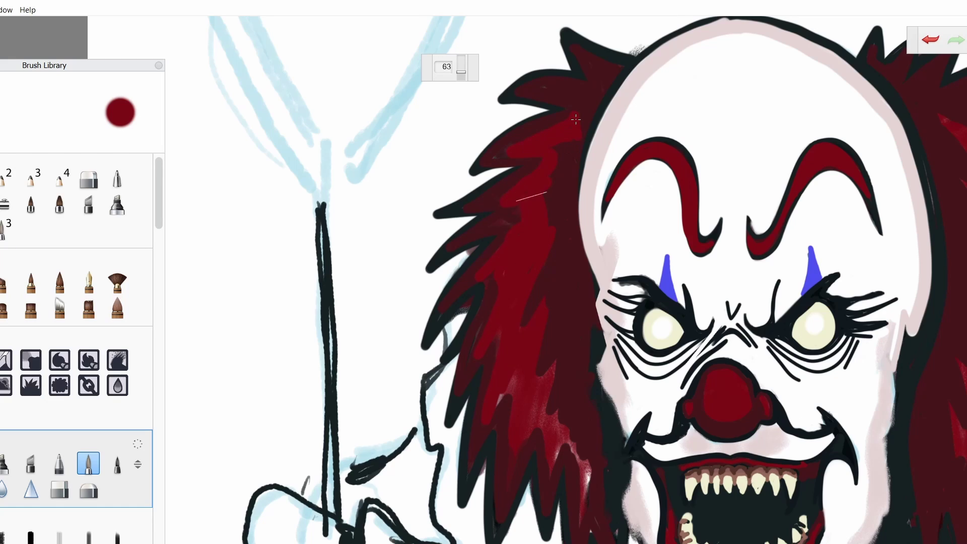
mouse_move(517, 343)
left_mouse_down()
mouse_move(547, 418)
mouse_move(580, 428)
mouse_move(585, 483)
mouse_move(553, 421)
mouse_move(508, 389)
left_mouse_up()
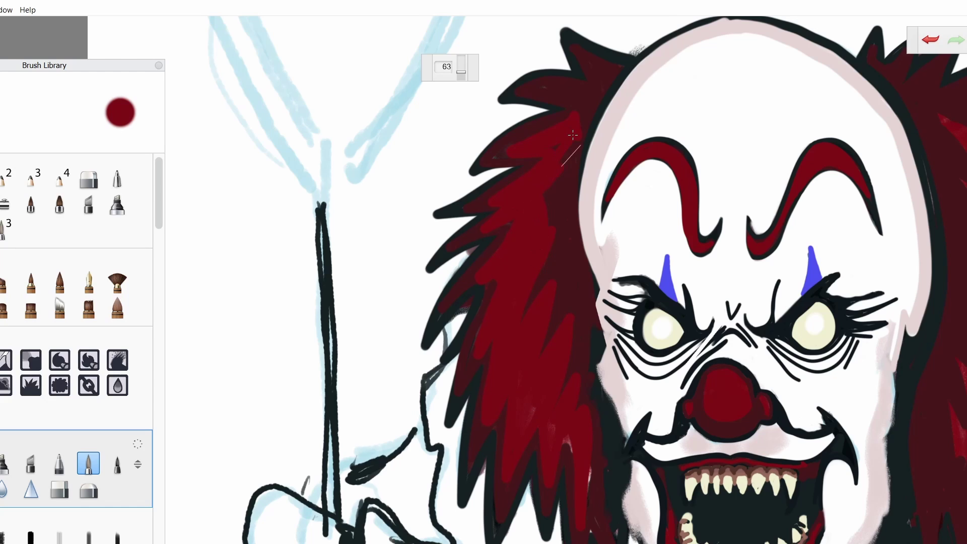
Draw a dark red ellipse around the balloon sketch
key("space")
left_click_drag(534, 279, 853, 13)
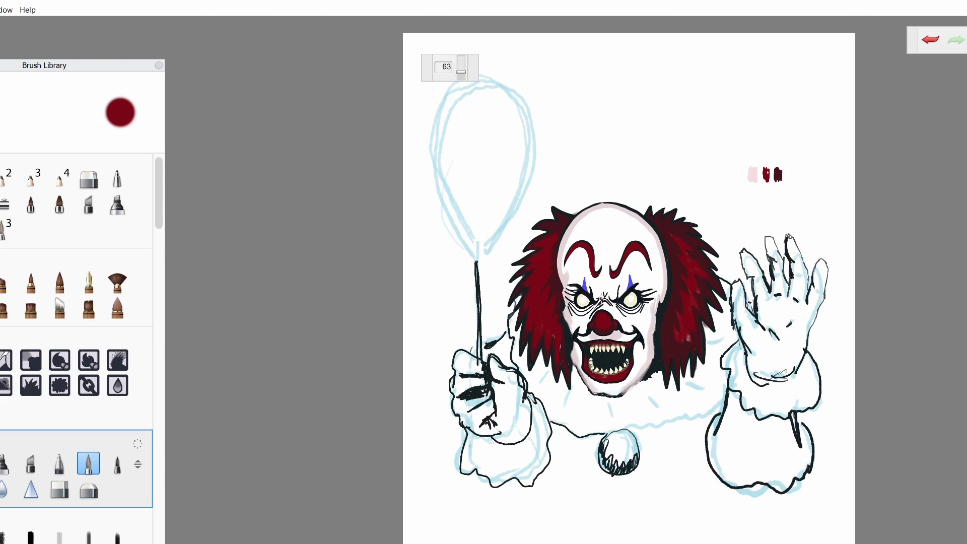
key("space")
left_click_drag(670, 257, 721, 239)
key("ctrl+z")
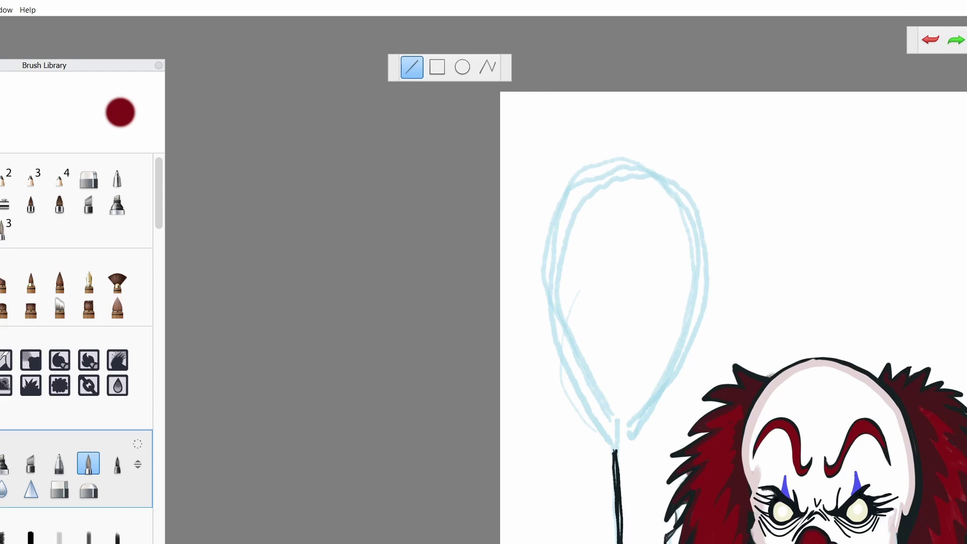
key("o")
left_click(701, 281)
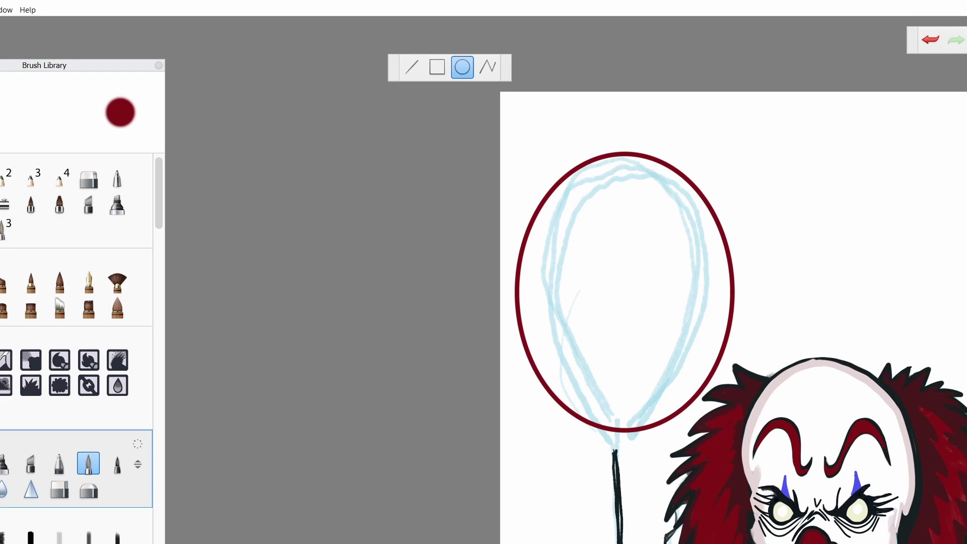
Try selecting the white areas inside the dark red ellipse with the Magic Wand and painting the balloon solid dark red
key("m")
left_click(576, 296)
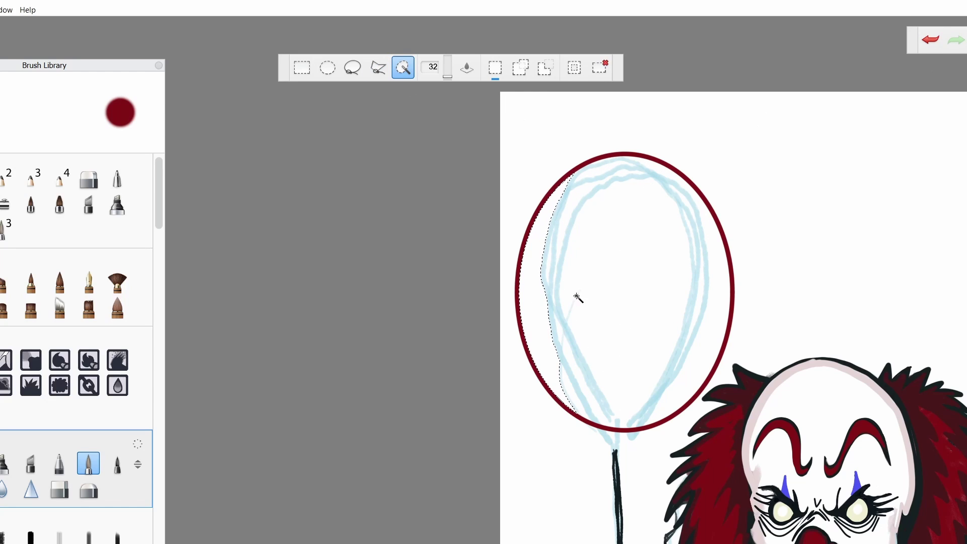
left_click(566, 221, "shift")
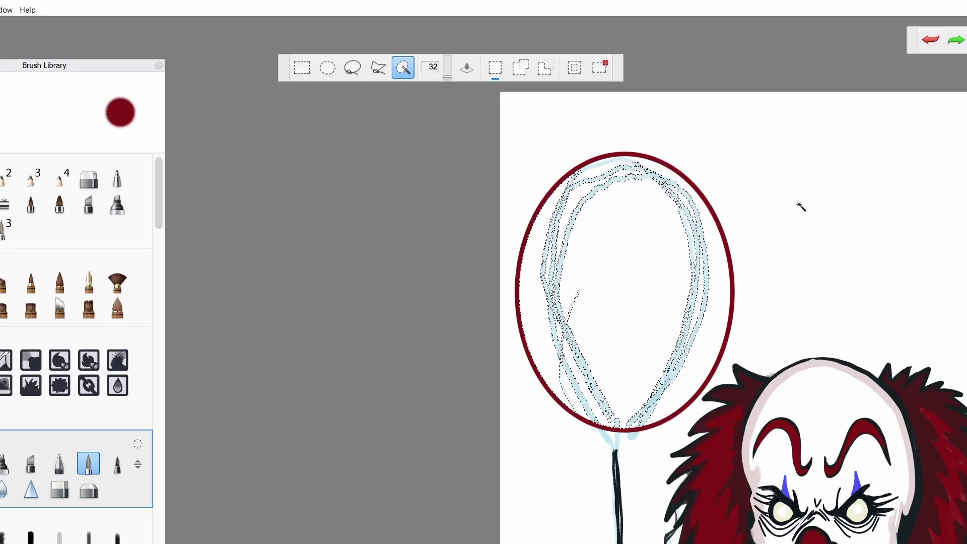
key("b")
mouse_move(665, 274)
left_mouse_down()
mouse_move(620, 302)
mouse_move(584, 356)
left_mouse_up()
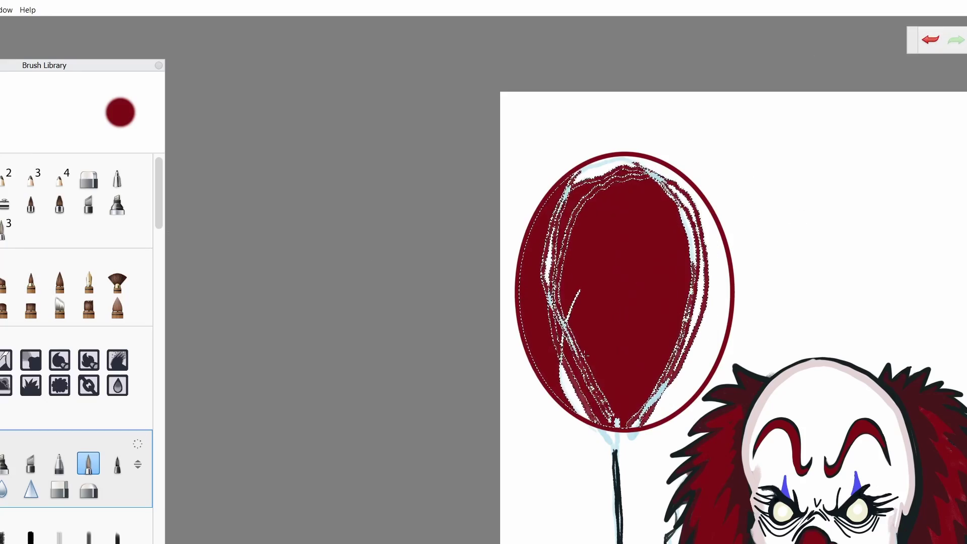
mouse_move(685, 302)
left_mouse_down()
mouse_move(585, 202)
mouse_move(683, 324)
mouse_move(628, 192)
left_mouse_up()
scroll(544, 313, "up", 5)
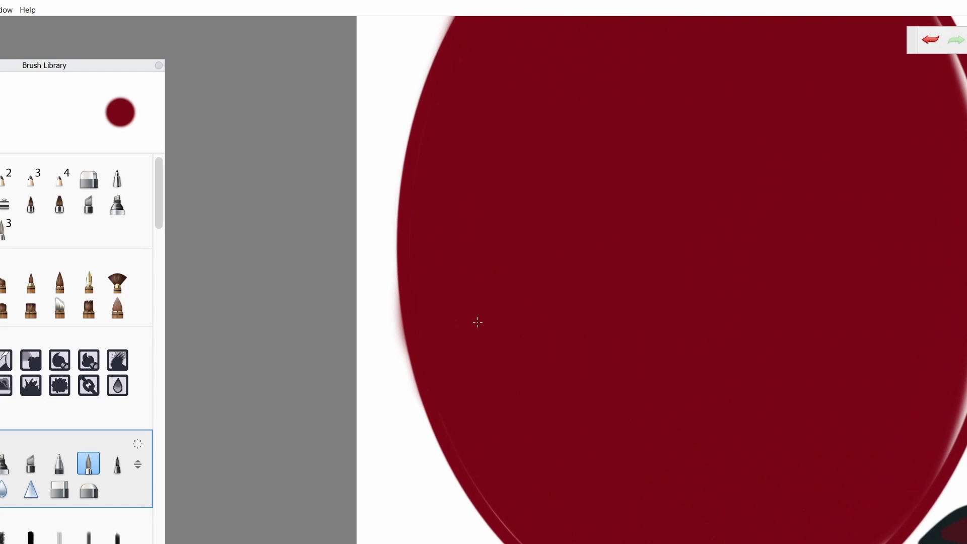
scroll(665, 319, "down", 5)
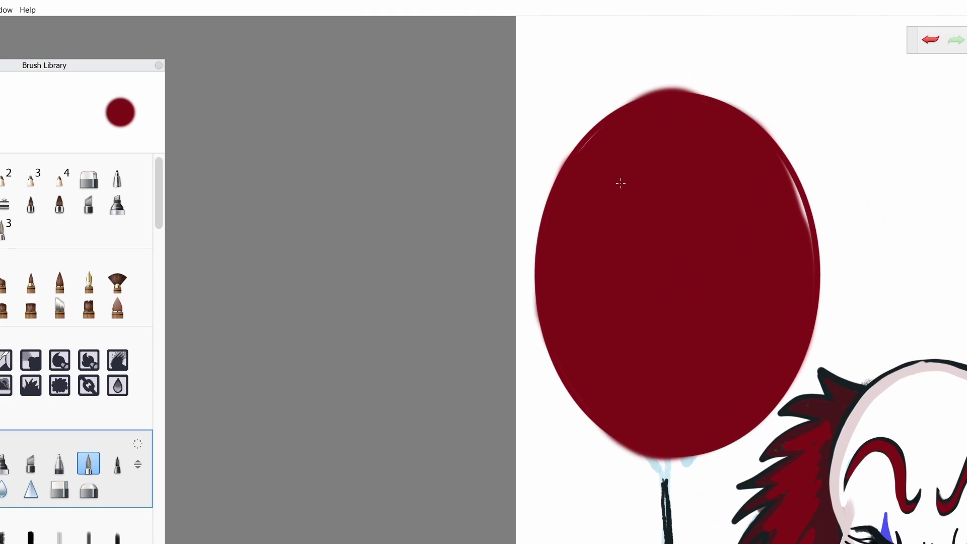
scroll(753, 333, "down", 5)
Undo the dark red balloon fill and the ellipse around it, back to the light blue sketch
left_click(929, 41)
left_click(929, 41)
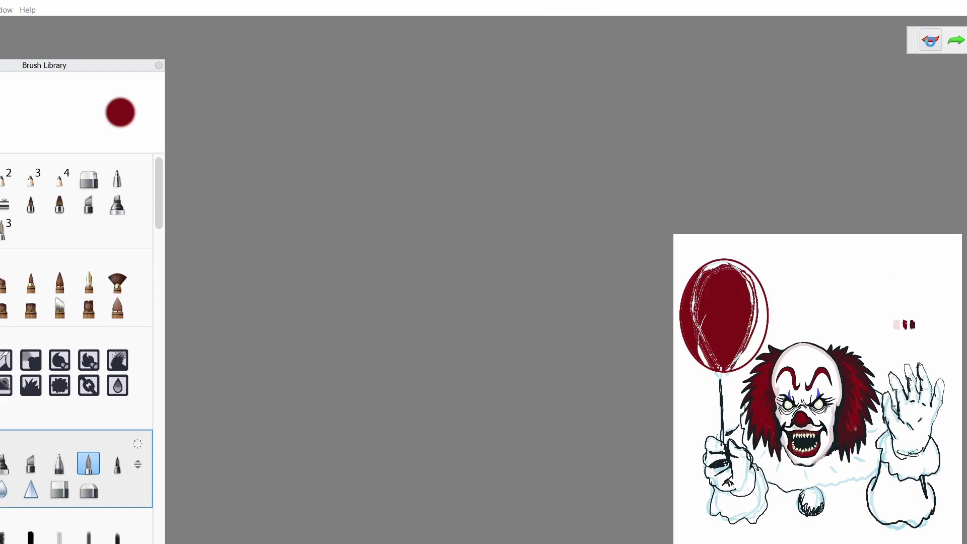
left_click(929, 41)
left_click(930, 41)
Sample the pale pink skin shadow and shade the lower jaw on the raised-hand side of the face
scroll(892, 496, "up", 5)
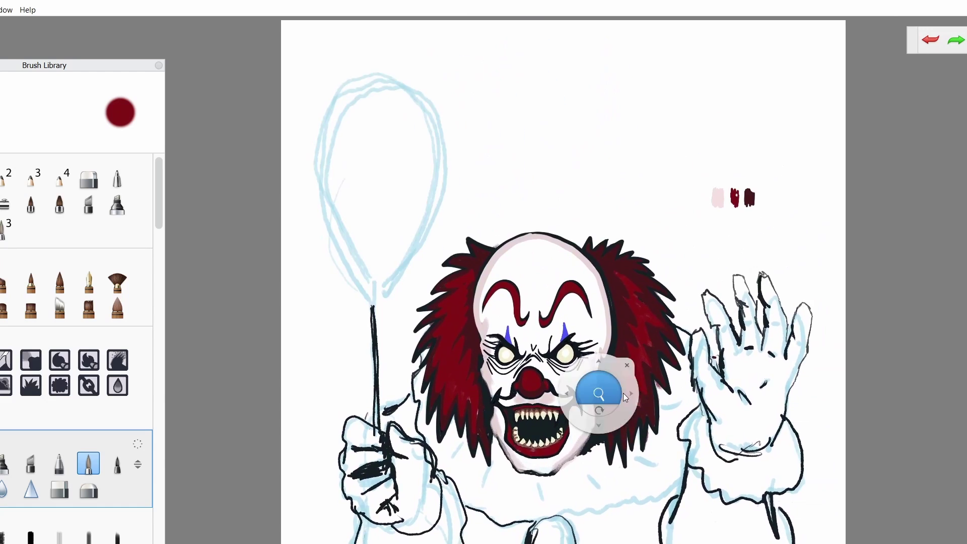
scroll(605, 378, "up", 5)
left_click(562, 511, "alt")
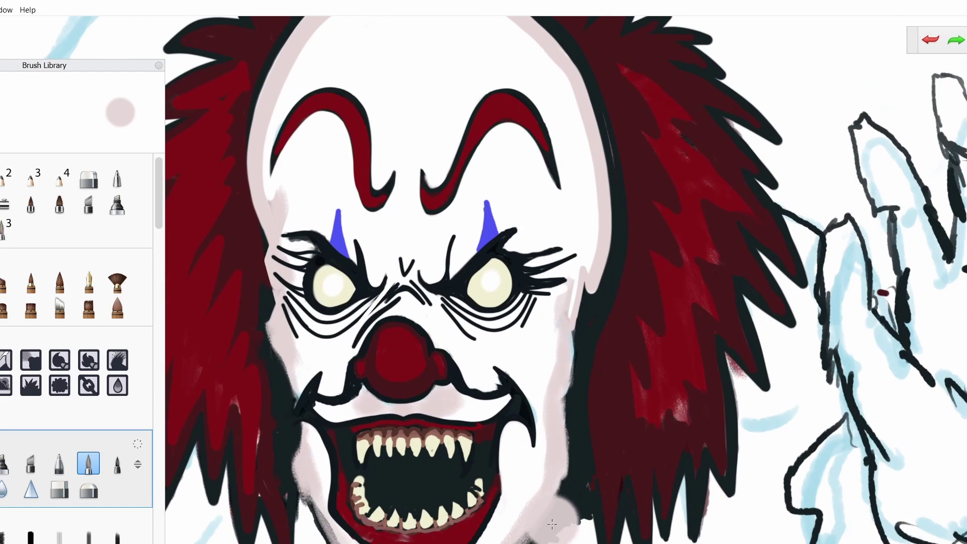
left_click_drag(562, 511, 572, 494)
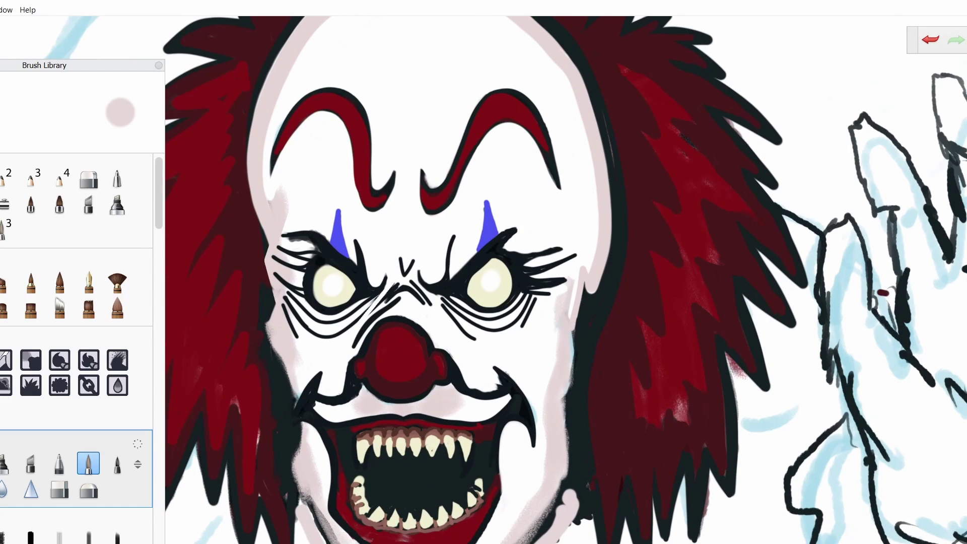
Sample the near-black outline colour and ink thick contour lines down both sides of the jaw
left_click(580, 305, "alt")
mouse_move(579, 304)
left_mouse_down()
mouse_move(557, 453)
mouse_move(529, 543)
left_mouse_up()
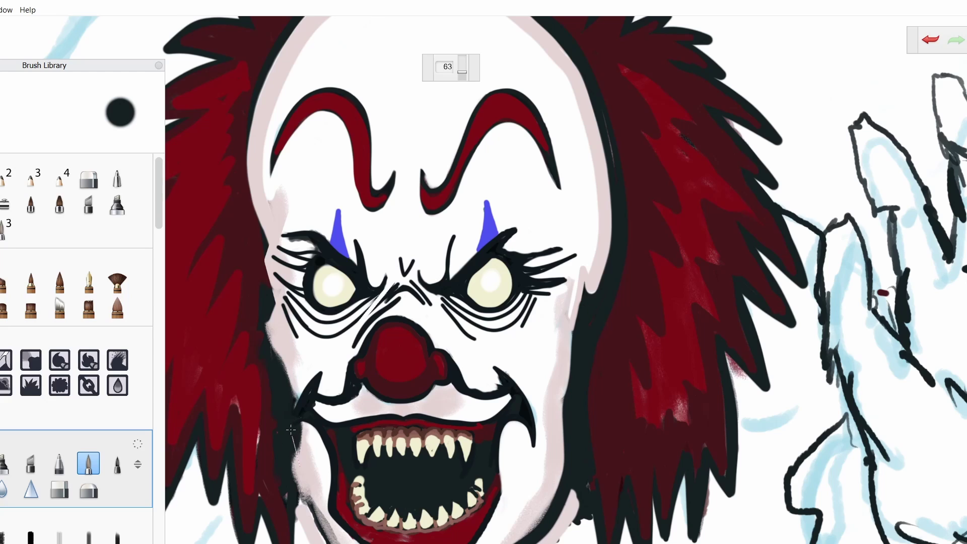
left_click_drag(291, 435, 327, 543)
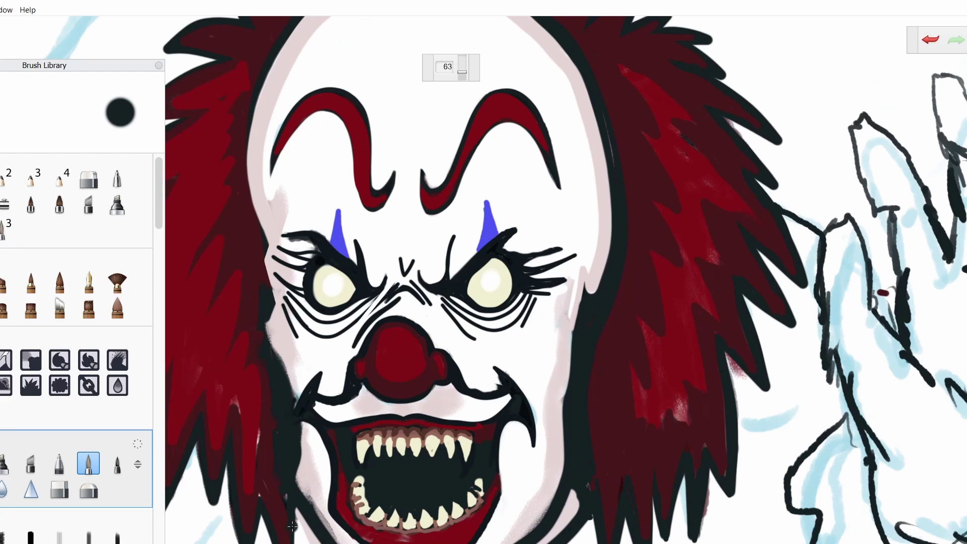
scroll(559, 391, "down", 3)
scroll(560, 392, "up", 3)
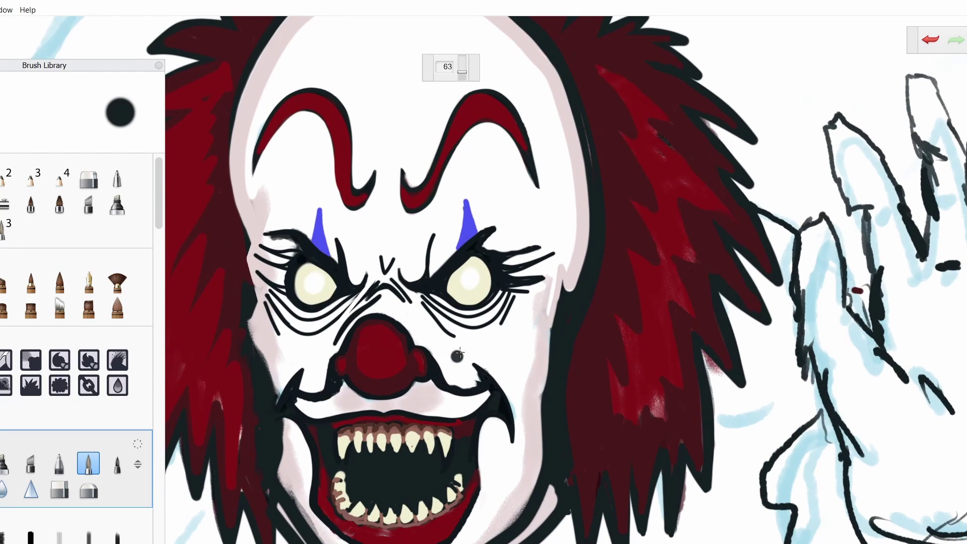
Paint light pink highlights on the red nose and along the upper and lower lips
left_click(382, 353, "alt")
left_click(380, 327, "alt")
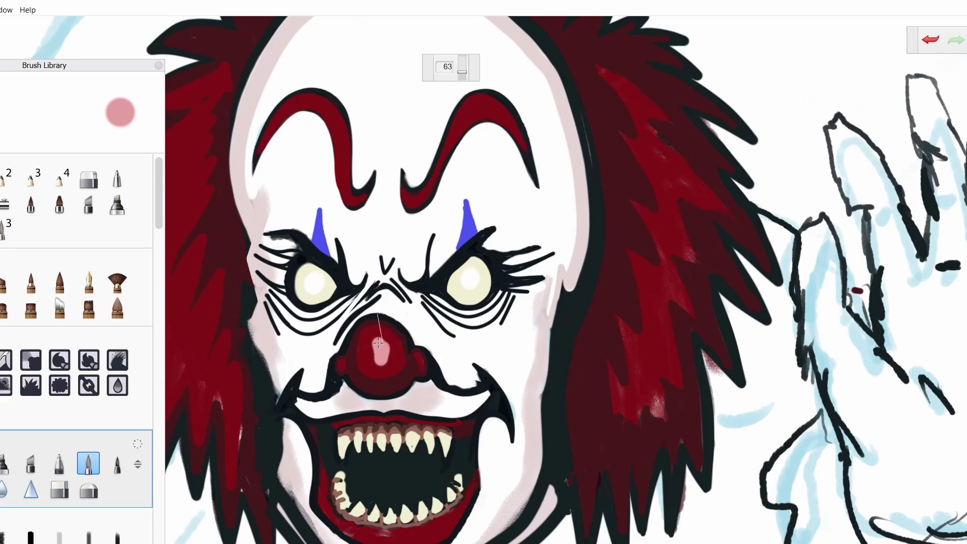
scroll(583, 323, "down", 3)
scroll(582, 322, "up", 3)
left_click_drag(338, 496, 476, 493)
scroll(548, 362, "down", 3)
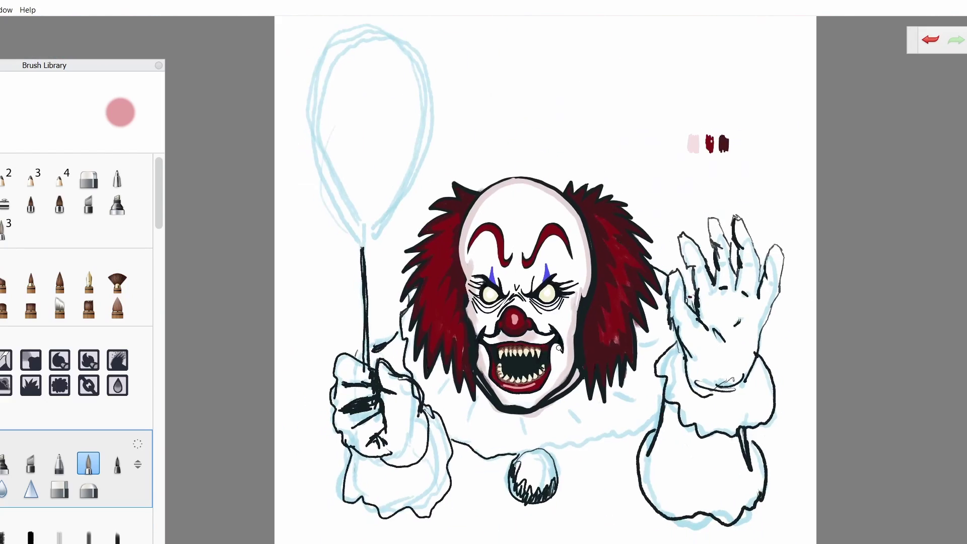
scroll(563, 343, "up", 3)
scroll(564, 343, "down", 1)
scroll(540, 211, "down", 3)
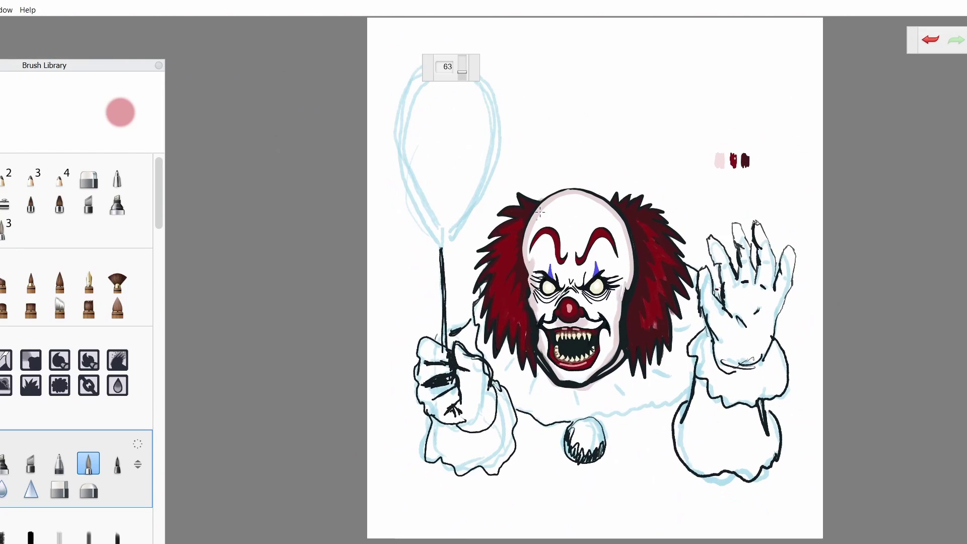
Build out rounded cheeks on both sides of the face with the pale pink skin shadow colour
scroll(656, 304, "up", 5)
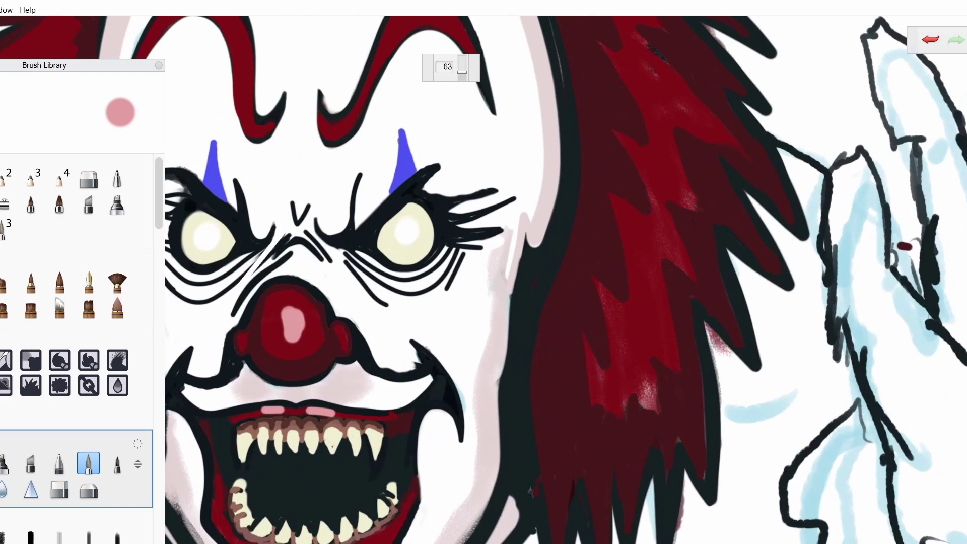
mouse_move(523, 293)
left_mouse_down()
mouse_move(509, 360)
mouse_move(505, 310)
left_mouse_up()
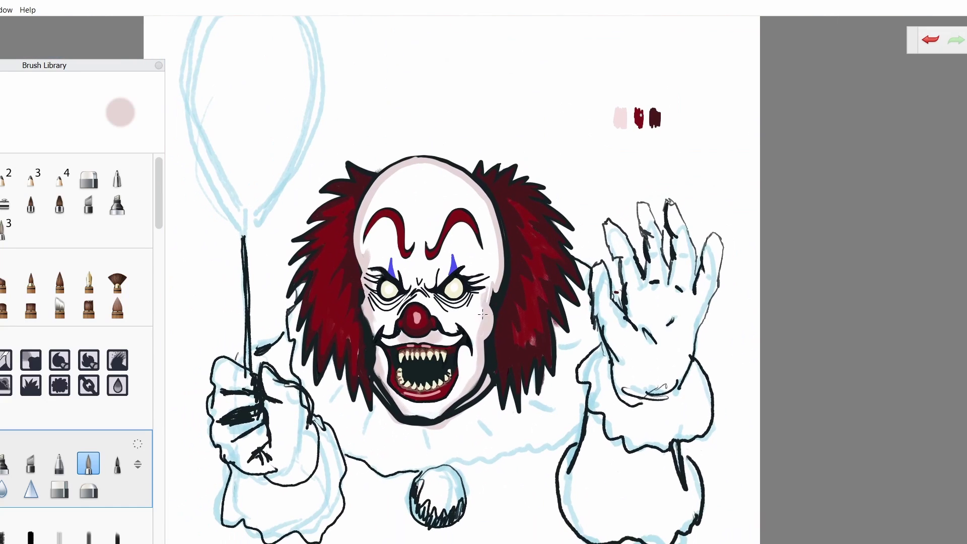
scroll(476, 315, "down", 5)
scroll(364, 297, "up", 3)
left_click_drag(378, 343, 364, 297)
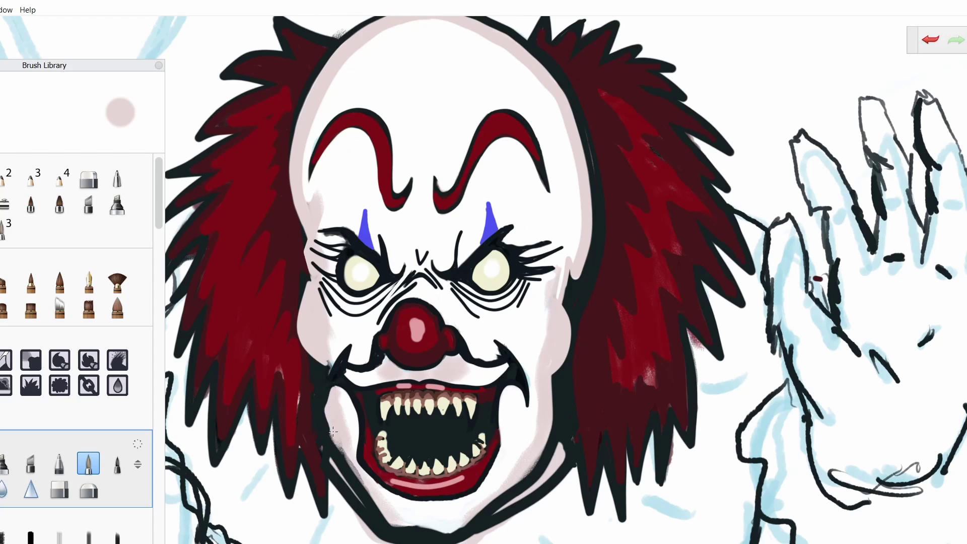
scroll(761, 197, "down", 5)
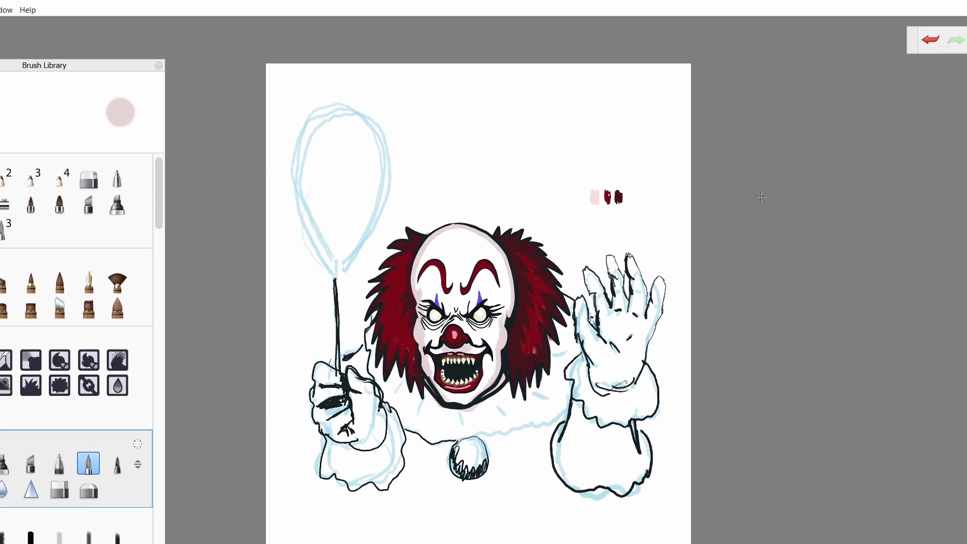
Shade the outer rims of both cream eyeballs with a darker grey-beige
scroll(536, 307, "up", 5)
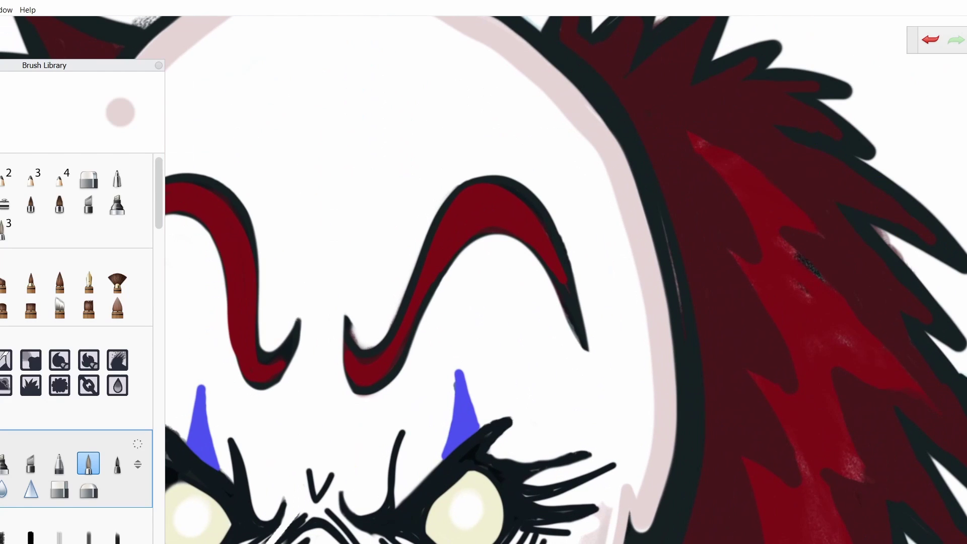
left_click(432, 521, "alt")
scroll(469, 486, "up", 3)
scroll(468, 486, "up", 1)
left_click_drag(488, 440, 388, 539)
scroll(469, 352, "down", 5)
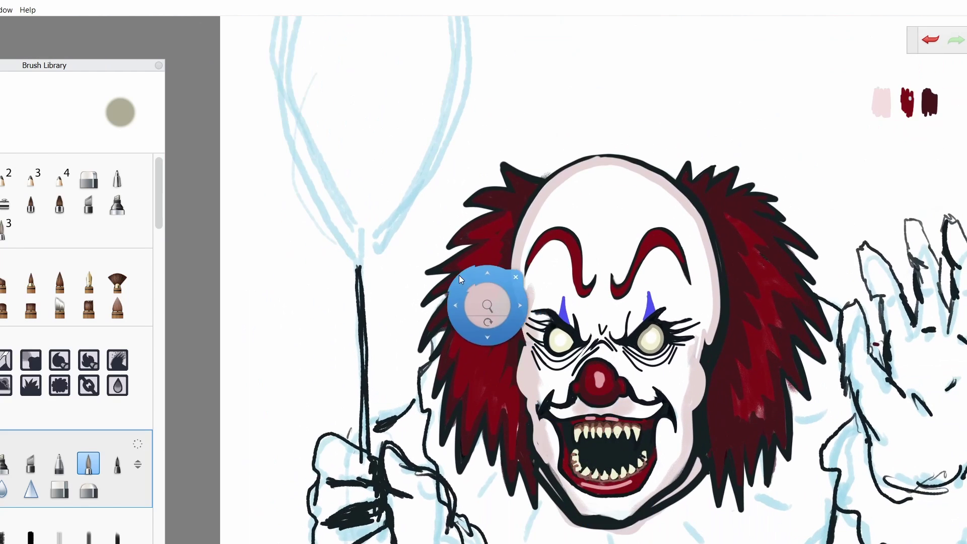
scroll(486, 296, "up", 5)
mouse_move(840, 409)
left_mouse_down()
mouse_move(887, 529)
mouse_move(856, 398)
mouse_move(816, 524)
mouse_move(886, 529)
left_mouse_up()
scroll(929, 379, "down", 3)
scroll(929, 379, "down", 3)
Repaint the inner part of both eyes in pale cream, narrowing the grey-beige shading to an even rim
scroll(938, 443, "up", 5)
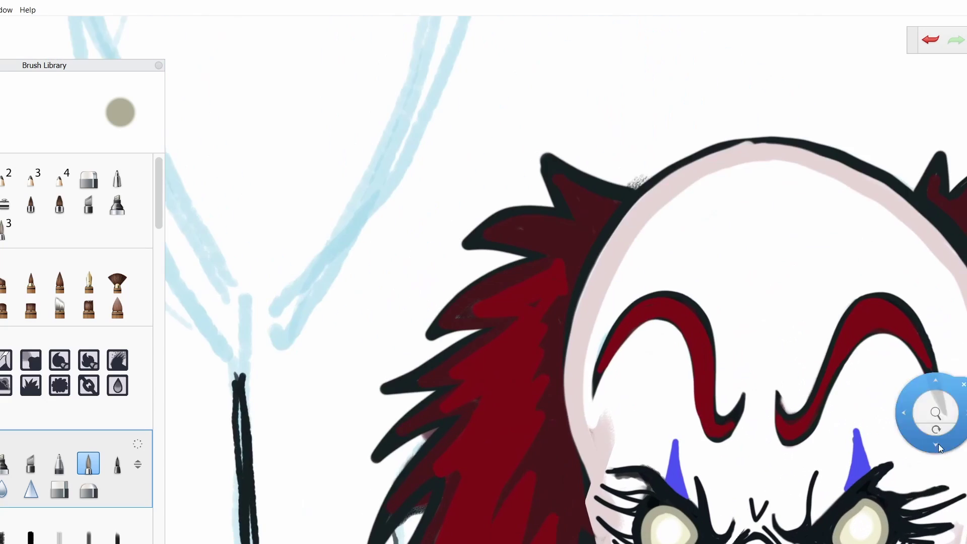
left_click_drag(939, 443, 588, 264)
key("space")
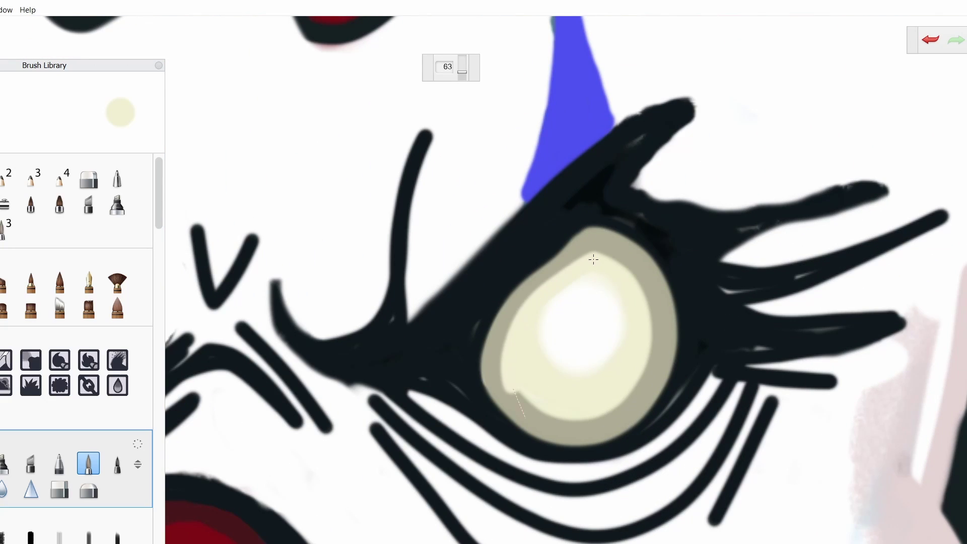
key("x")
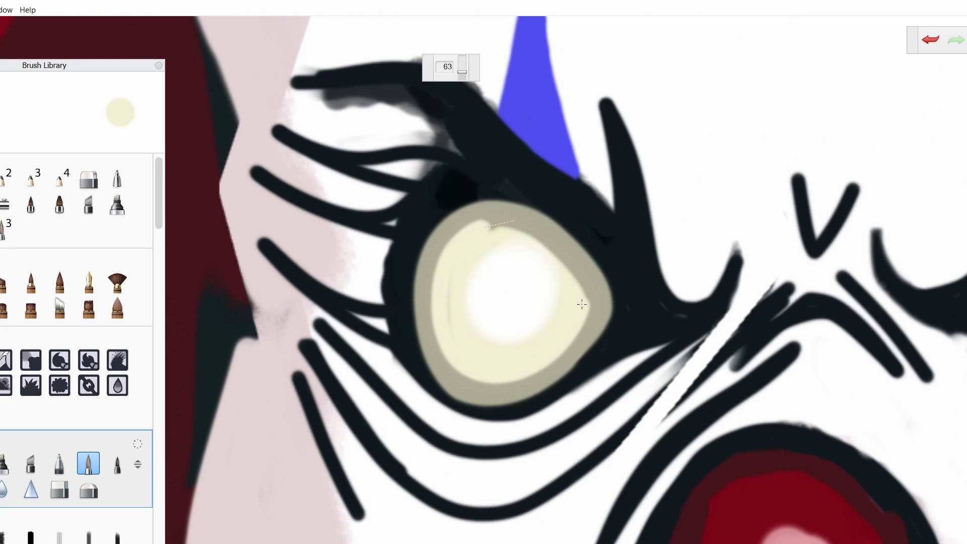
left_click_drag(626, 320, 617, 291)
left_click_drag(406, 297, 408, 320)
Enlarge the white centres of both eyes by brushing with transparent colour
left_click_drag(838, 313, 895, 234)
left_click(937, 45)
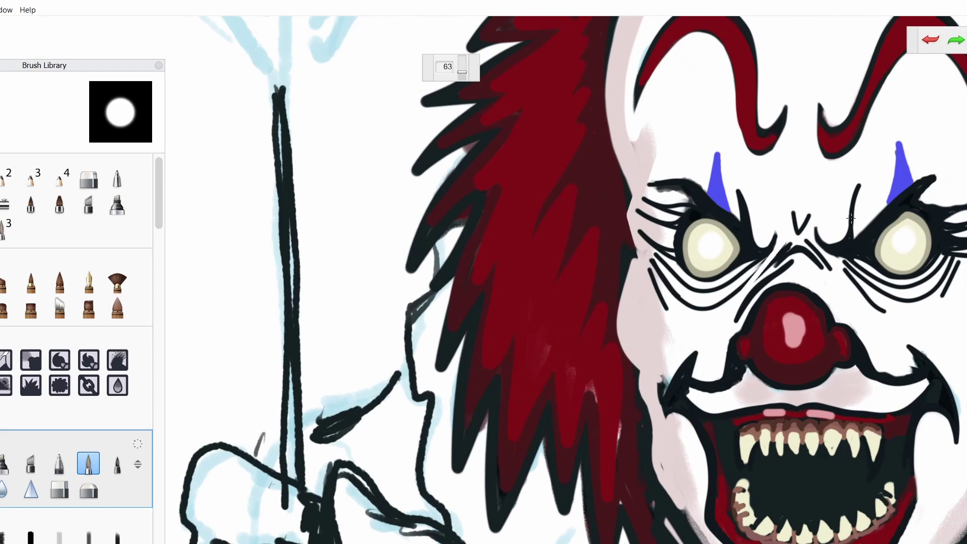
scroll(839, 232, "up", 3)
left_click_drag(941, 362, 889, 334)
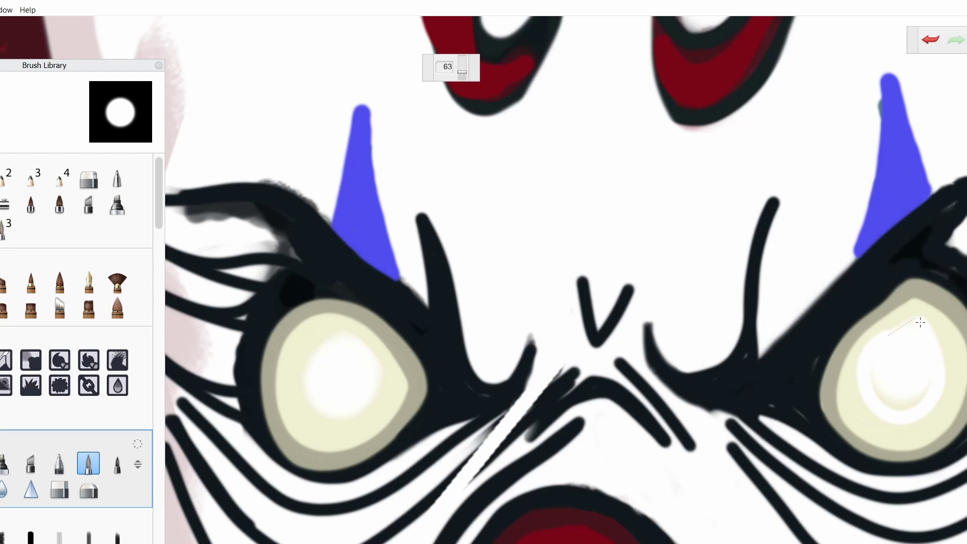
mouse_move(349, 337)
left_mouse_down()
mouse_move(802, 231)
mouse_move(906, 281)
left_mouse_up()
scroll(788, 259, "down", 5)
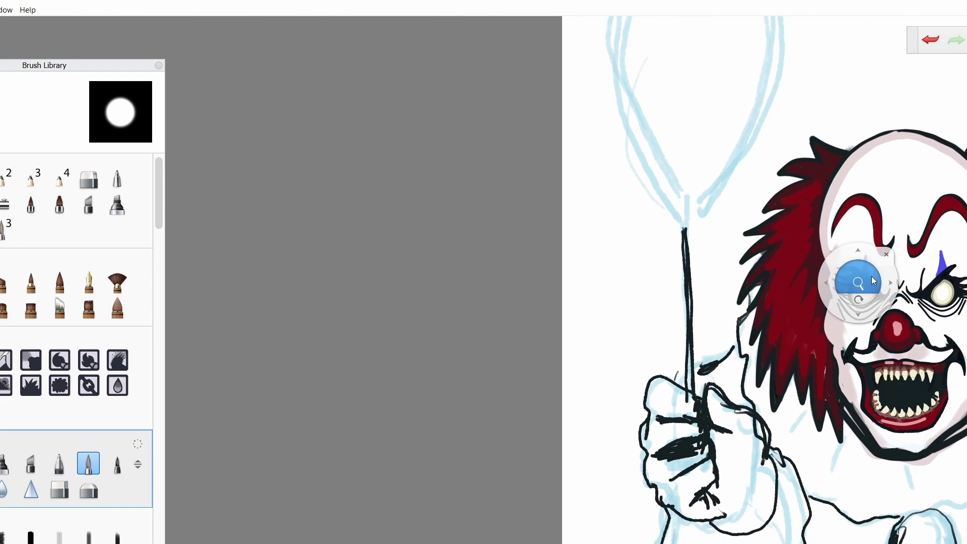
Paint a golden yellow ring around the white centre of the balloon-side eye
scroll(907, 281, "up", 5)
scroll(867, 267, "up", 2)
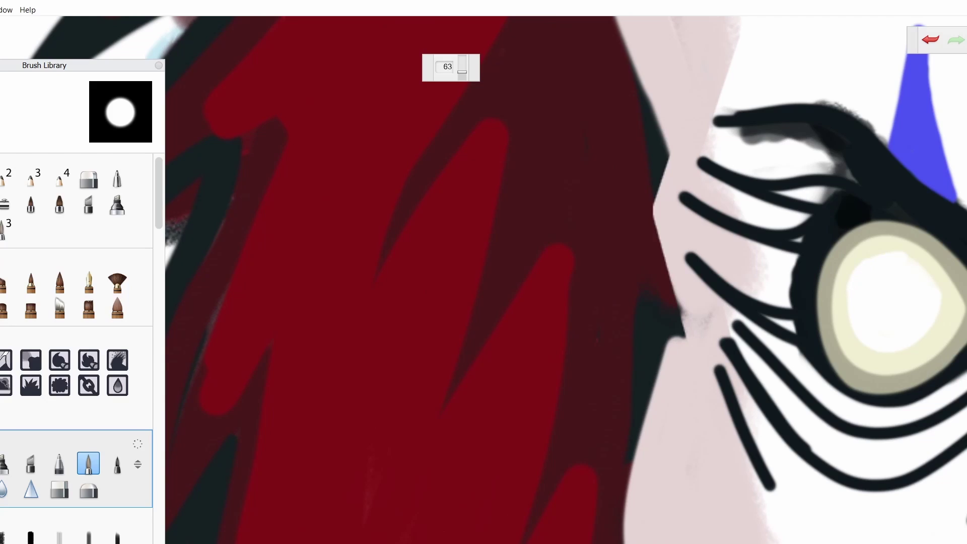
left_click(845, 280, "alt")
mouse_move(883, 257)
left_mouse_down()
mouse_move(914, 339)
mouse_move(891, 256)
left_mouse_up()
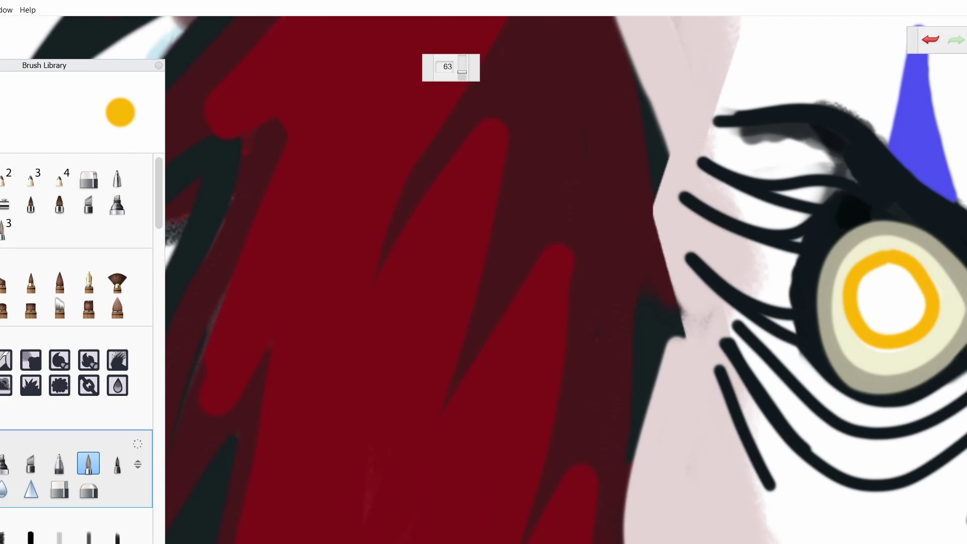
Dot a dark brown pupil inside the balloon-side eye's yellow ring and trim the ring's lower inner edge with transparent colour
left_click(837, 328, "alt")
left_click(890, 295)
scroll(956, 292, "down", 5)
scroll(956, 292, "up", 5)
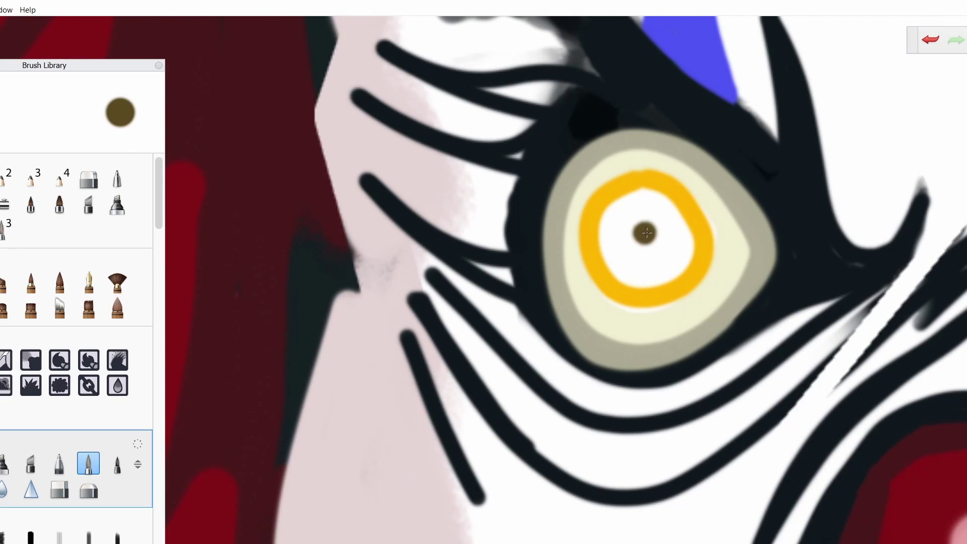
scroll(832, 263, "down", 6)
scroll(806, 159, "up", 6)
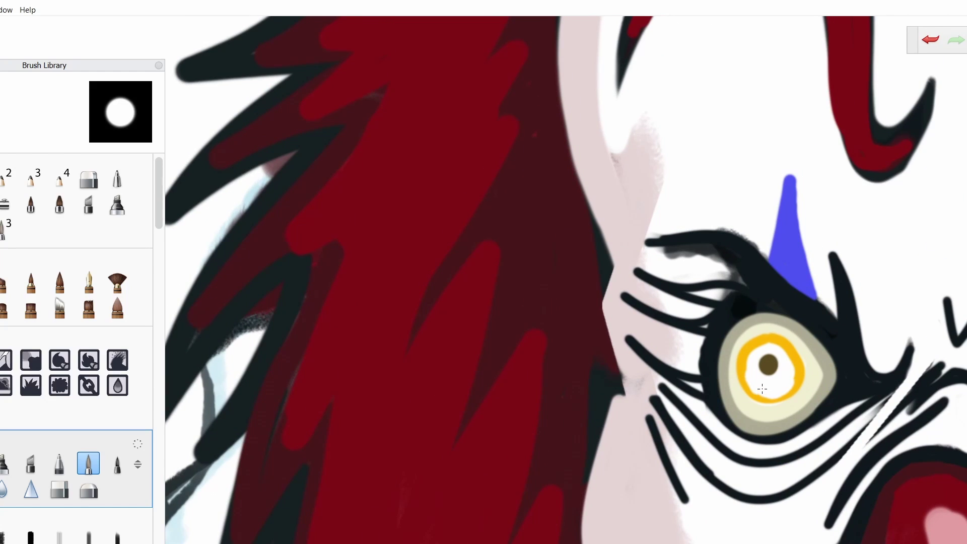
Paint a matching golden yellow ring and dark brown pupil in the eye on the raised-hand side
scroll(794, 345, "down", 6)
scroll(796, 308, "up", 6)
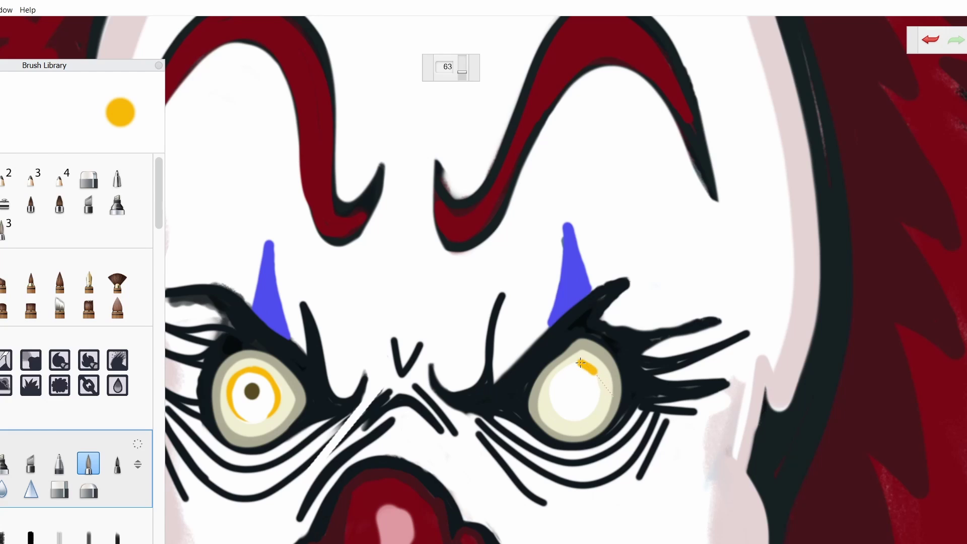
scroll(587, 363, "down", 2)
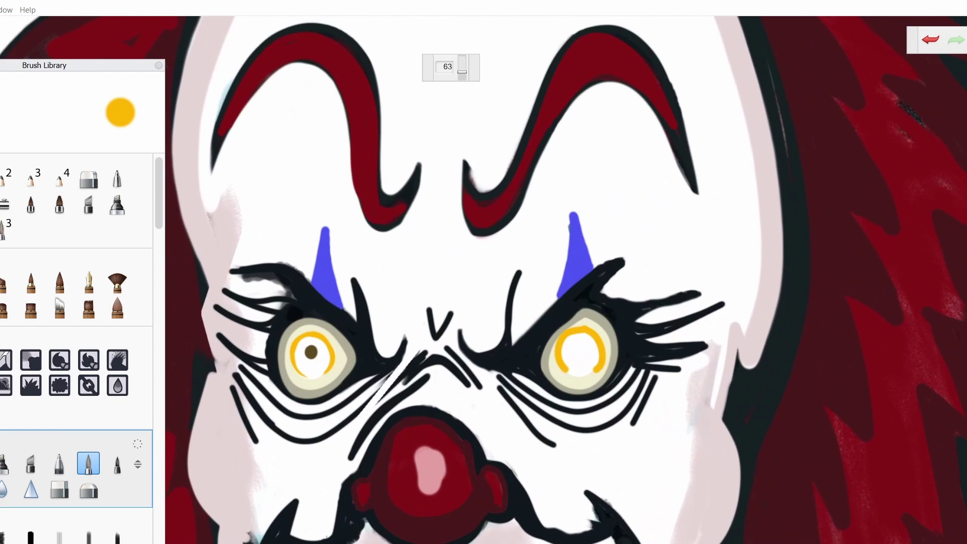
scroll(581, 350, "down", 5)
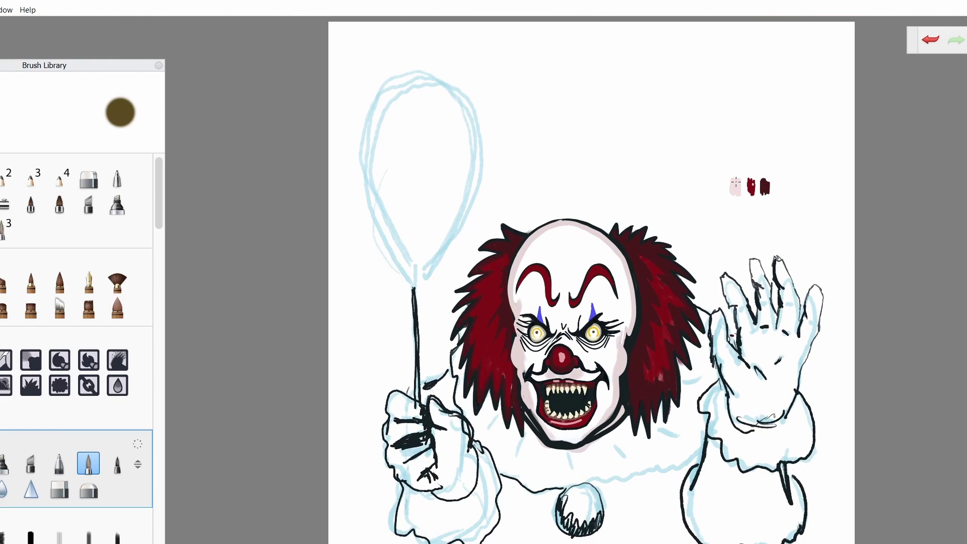
scroll(615, 327, "up", 5)
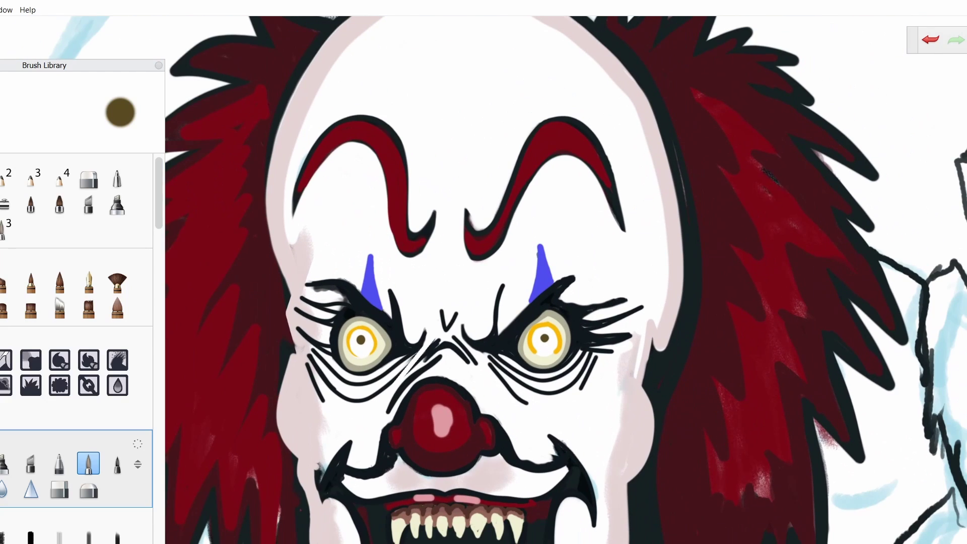
Sample a greyish mauve and paint a shadow beneath the nose and under the balloon-side eye
left_click(374, 371, "alt")
scroll(467, 470, "up", 5)
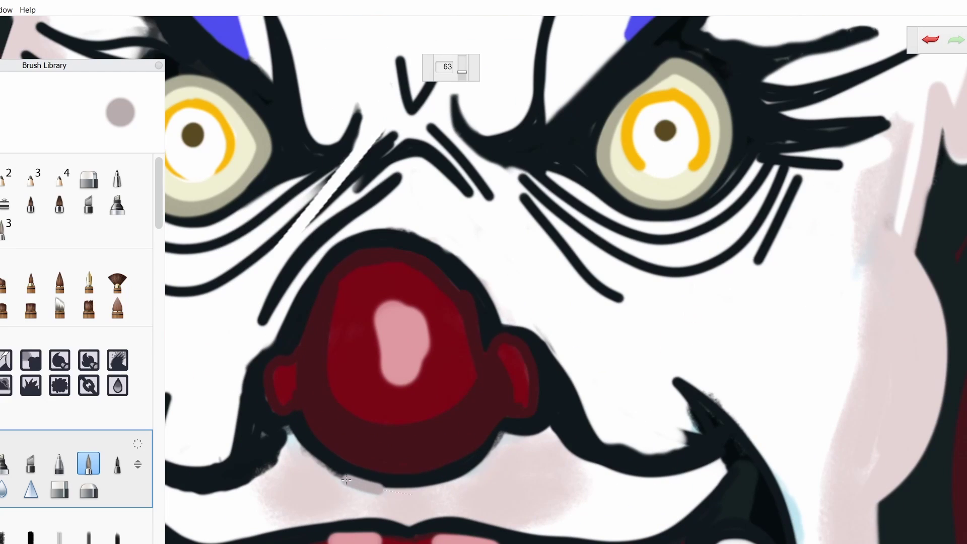
mouse_move(467, 479)
left_mouse_down()
mouse_move(406, 524)
mouse_move(345, 481)
mouse_move(434, 504)
left_mouse_up()
scroll(567, 317, "down", 2)
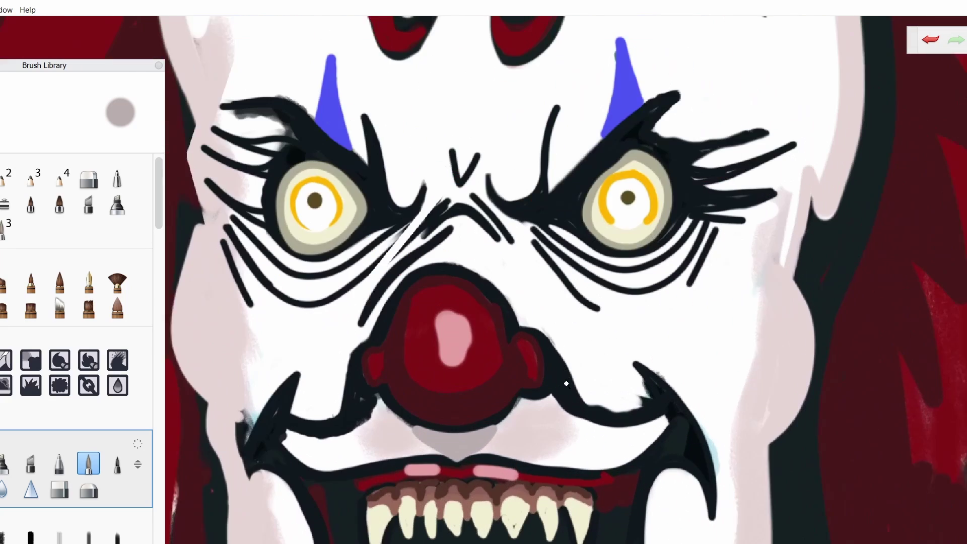
mouse_move(391, 219)
left_mouse_down()
mouse_move(314, 267)
mouse_move(251, 241)
mouse_move(203, 189)
mouse_move(283, 245)
mouse_move(339, 259)
mouse_move(411, 202)
mouse_move(244, 216)
left_mouse_up()
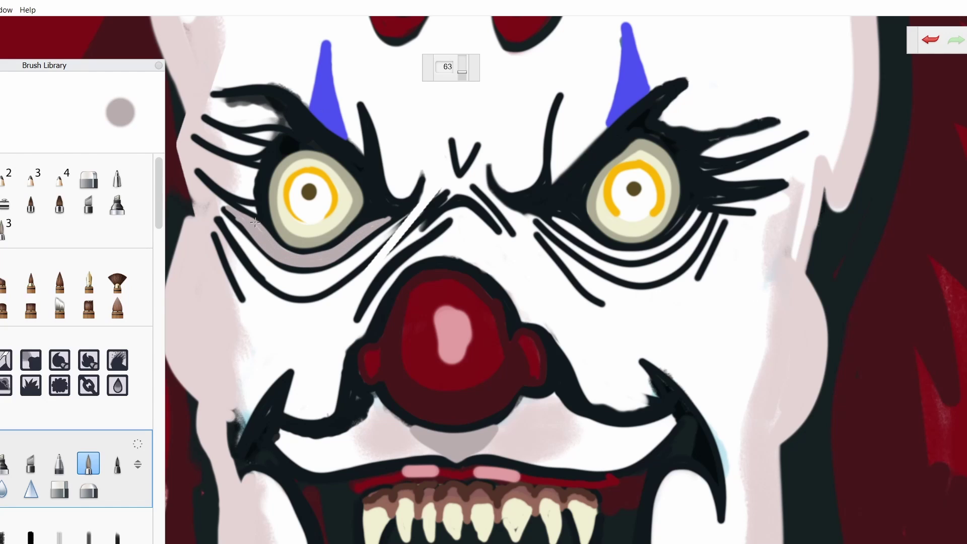
Paint a solid mauve shadow with pointed tips beside the nose bridge, below the inner corner of the raised-hand-side eye
mouse_move(510, 243)
left_mouse_down()
mouse_move(580, 299)
mouse_move(531, 235)
left_mouse_up()
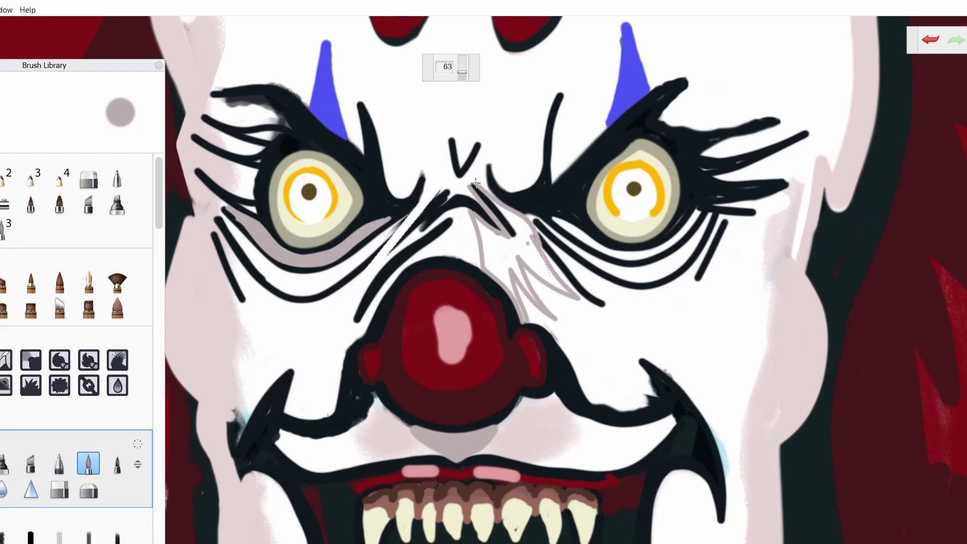
key("m")
mouse_move(529, 237)
left_mouse_down()
mouse_move(478, 221)
mouse_move(514, 292)
mouse_move(506, 260)
left_mouse_up()
scroll(506, 260, "up", 5)
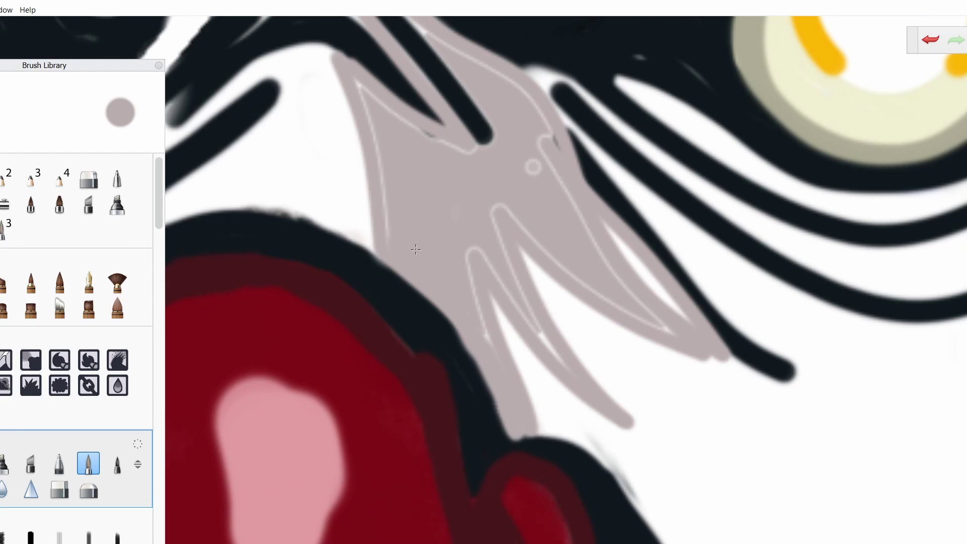
mouse_move(605, 222)
left_mouse_down()
mouse_move(675, 322)
mouse_move(501, 224)
left_mouse_up()
mouse_move(549, 358)
left_mouse_down()
mouse_move(383, 96)
mouse_move(457, 179)
mouse_move(418, 86)
mouse_move(383, 96)
left_mouse_up()
scroll(677, 299, "down", 5)
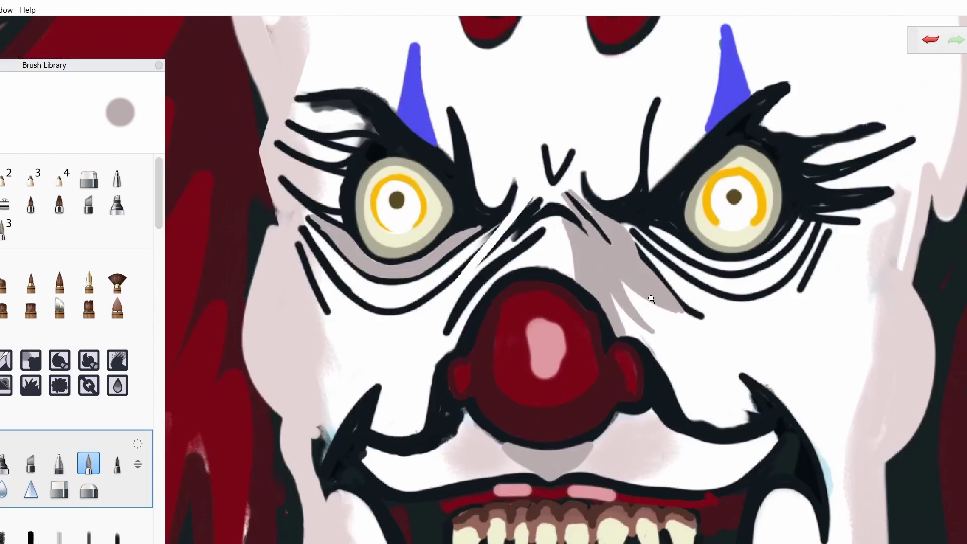
Trace mauve shadows along the lashes at the outer corner of the raised-hand-side eye
scroll(678, 299, "up", 5)
mouse_move(602, 194)
left_mouse_down()
mouse_move(688, 199)
mouse_move(736, 184)
left_mouse_up()
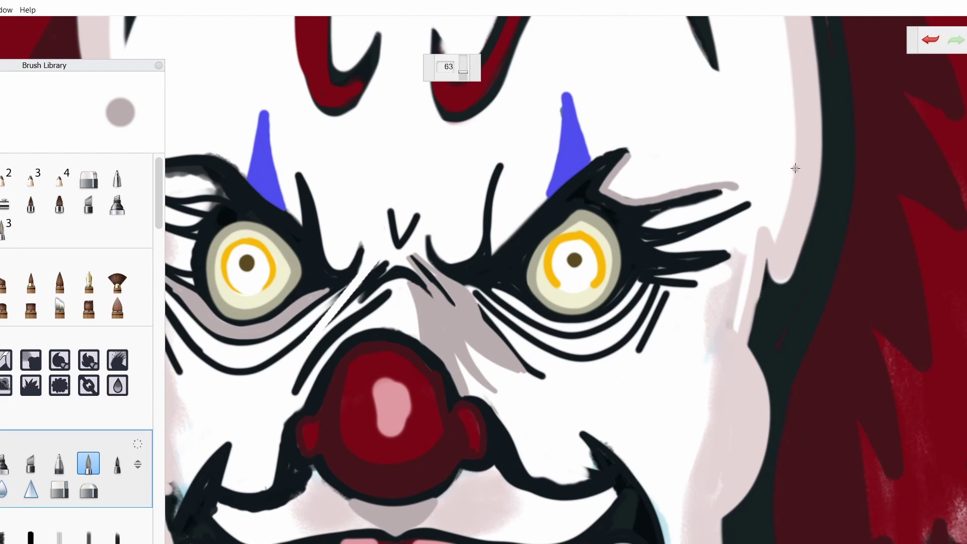
left_click_drag(623, 241, 753, 202)
left_click_drag(637, 275, 738, 252)
Shade the wrinkles beneath the raised-hand-side eye in mauve and fill the gaps between its outer lashes
mouse_move(640, 307)
left_mouse_down()
mouse_move(568, 364)
mouse_move(479, 312)
left_mouse_up()
mouse_move(423, 240)
left_mouse_down()
mouse_move(539, 335)
mouse_move(655, 276)
mouse_move(567, 355)
left_mouse_up()
key("ctrl+z")
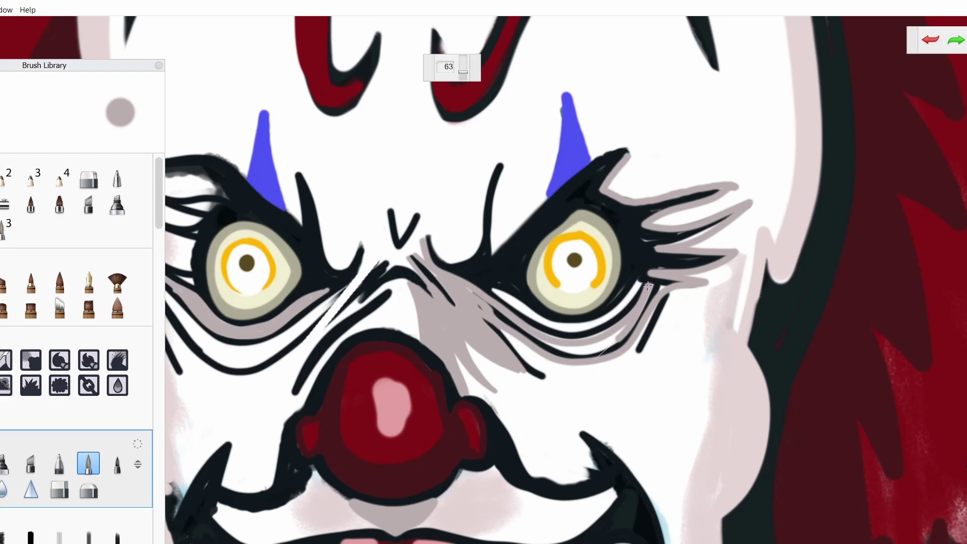
left_click_drag(649, 286, 550, 342)
scroll(582, 346, "down", 5)
scroll(512, 280, "up", 6)
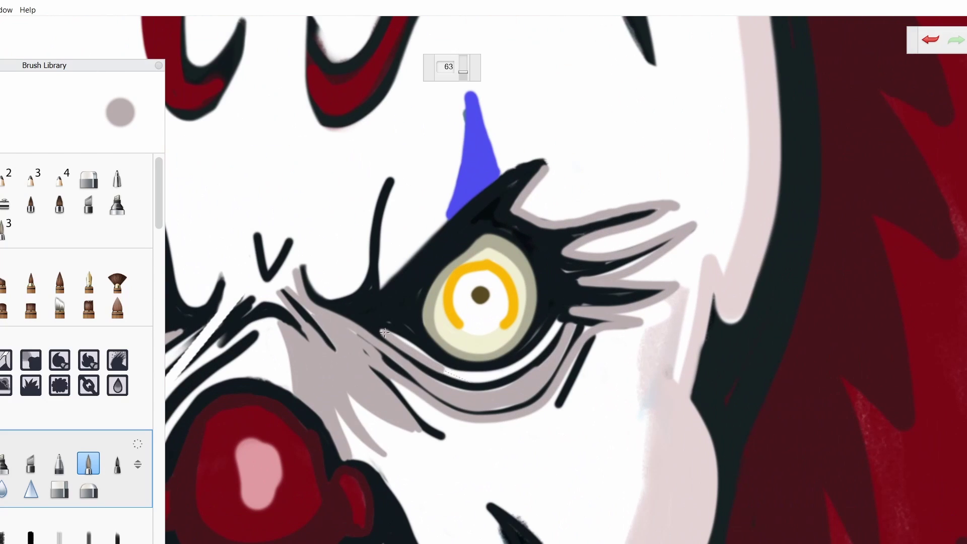
mouse_move(540, 222)
left_mouse_down()
mouse_move(673, 232)
mouse_move(595, 239)
left_mouse_up()
scroll(567, 276, "down", 5)
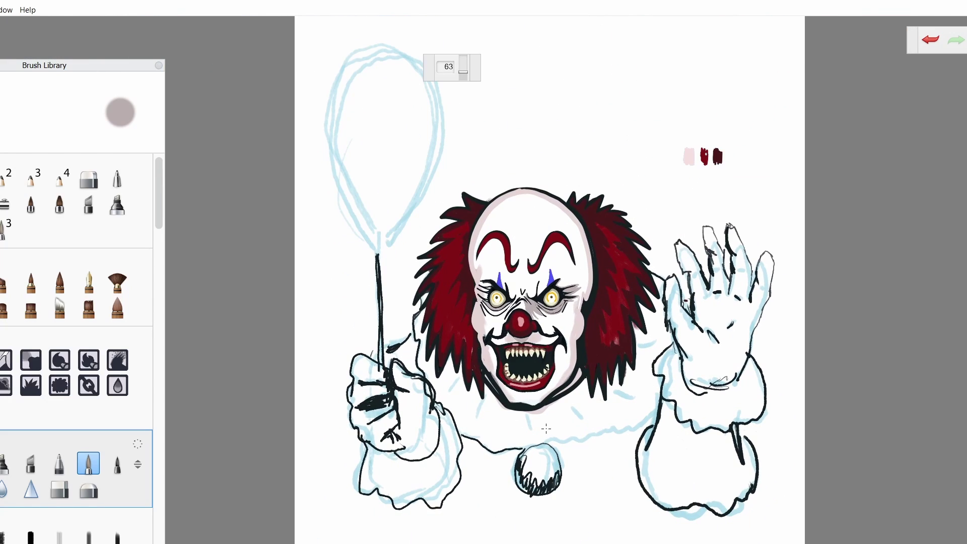
Shade the wrinkles beneath the balloon-side eye and the creases leading to the nose bridge in mauve
scroll(504, 234, "up", 6)
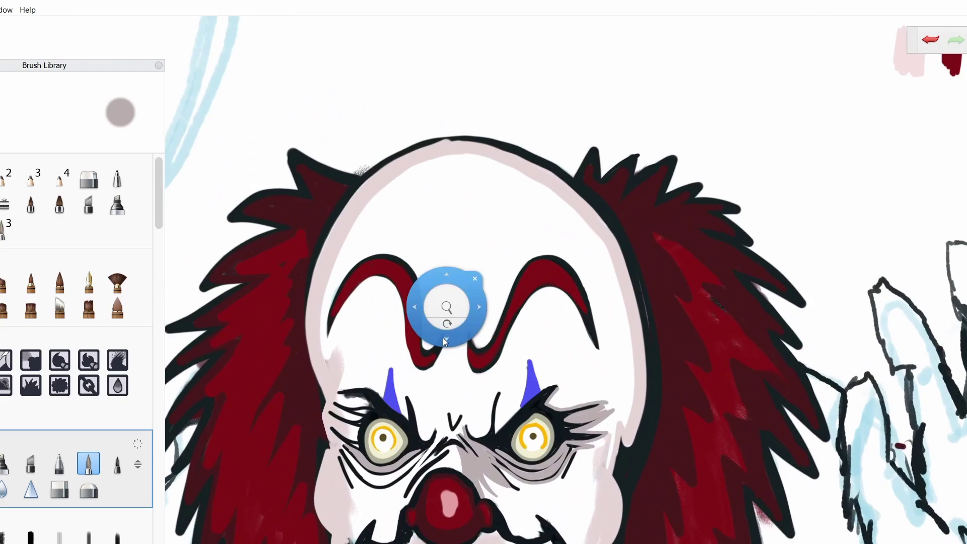
mouse_move(398, 265)
left_mouse_down()
mouse_move(476, 136)
mouse_move(479, 71)
mouse_move(288, 228)
mouse_move(368, 242)
mouse_move(290, 215)
mouse_move(393, 216)
mouse_move(309, 222)
mouse_move(233, 144)
mouse_move(259, 174)
left_mouse_up()
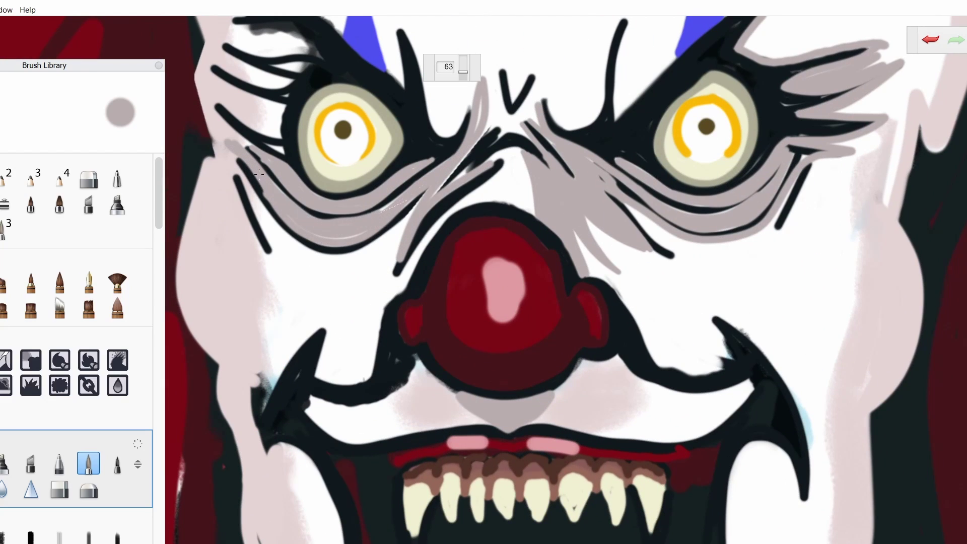
mouse_move(499, 122)
left_mouse_down()
mouse_move(476, 161)
mouse_move(283, 213)
mouse_move(237, 178)
mouse_move(339, 155)
left_mouse_up()
scroll(339, 155, "down", 5)
scroll(292, 323, "up", 3)
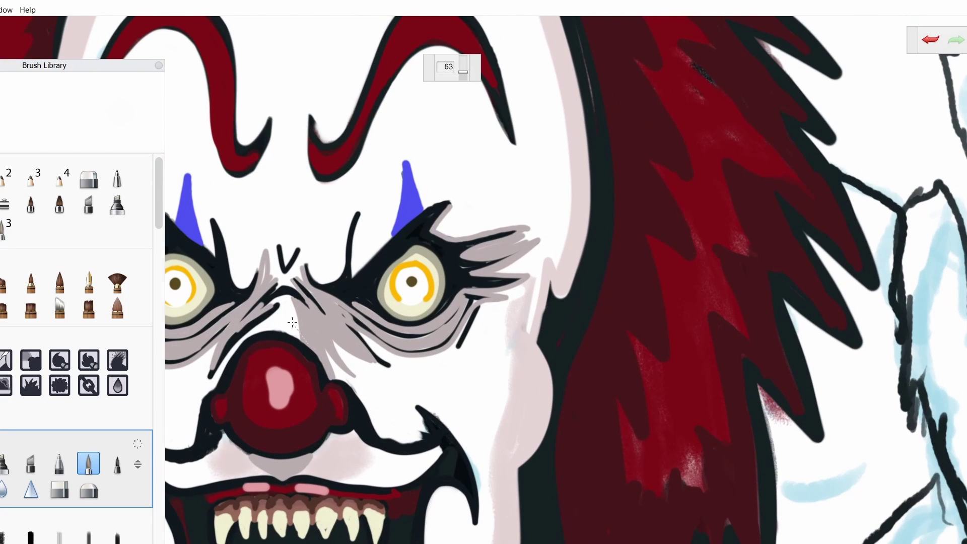
scroll(288, 296, "down", 5)
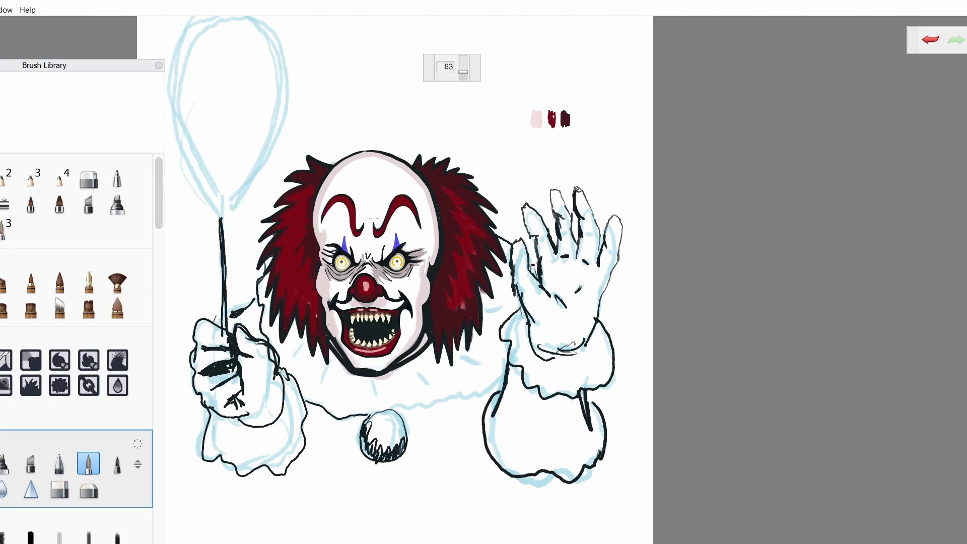
Outline the balloon-side mouth corner, inner cheek and upper lip area with mauve shadows along the black lines
scroll(360, 218, "up", 6)
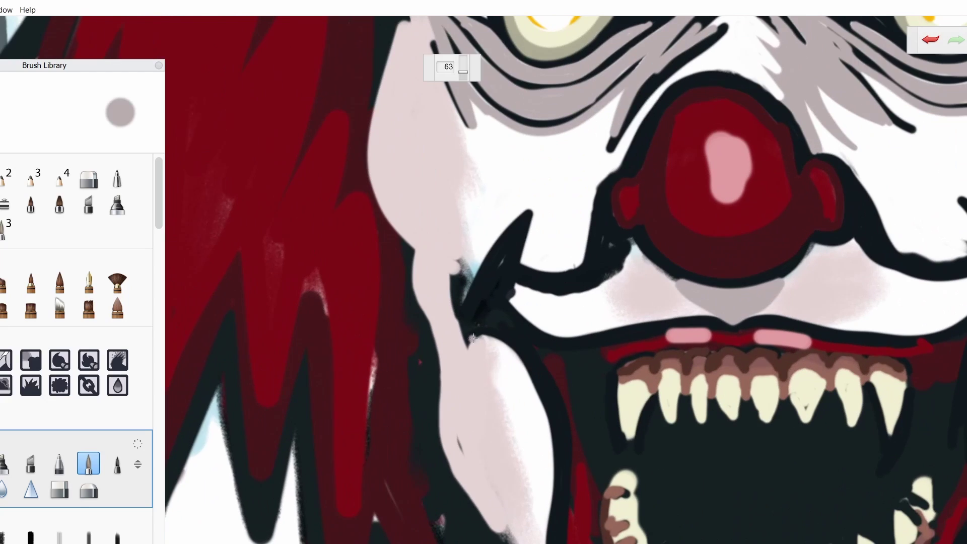
left_click_drag(503, 341, 548, 541)
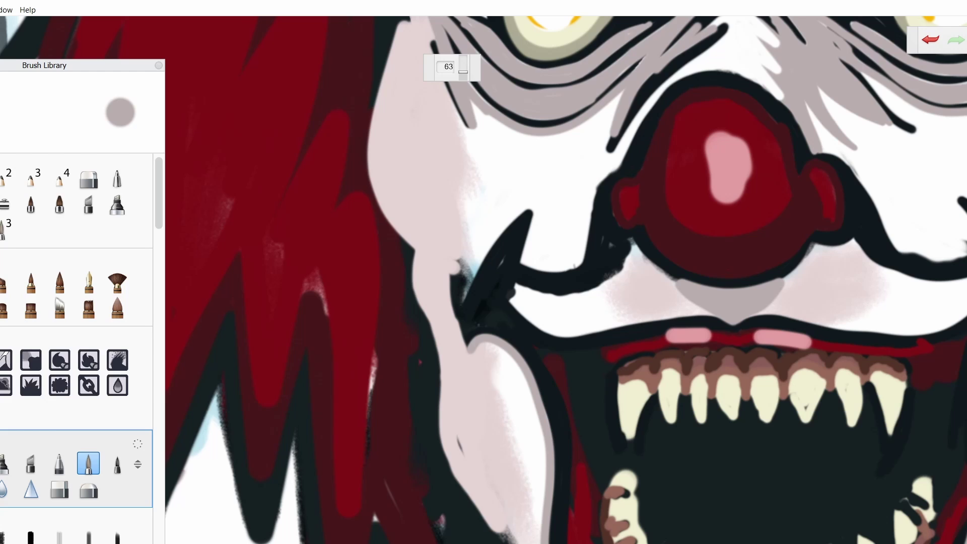
mouse_move(539, 207)
left_mouse_down()
mouse_move(496, 236)
mouse_move(468, 370)
mouse_move(519, 262)
left_mouse_up()
mouse_move(605, 287)
left_mouse_down()
mouse_move(633, 243)
mouse_move(508, 295)
mouse_move(710, 314)
mouse_move(631, 245)
left_mouse_up()
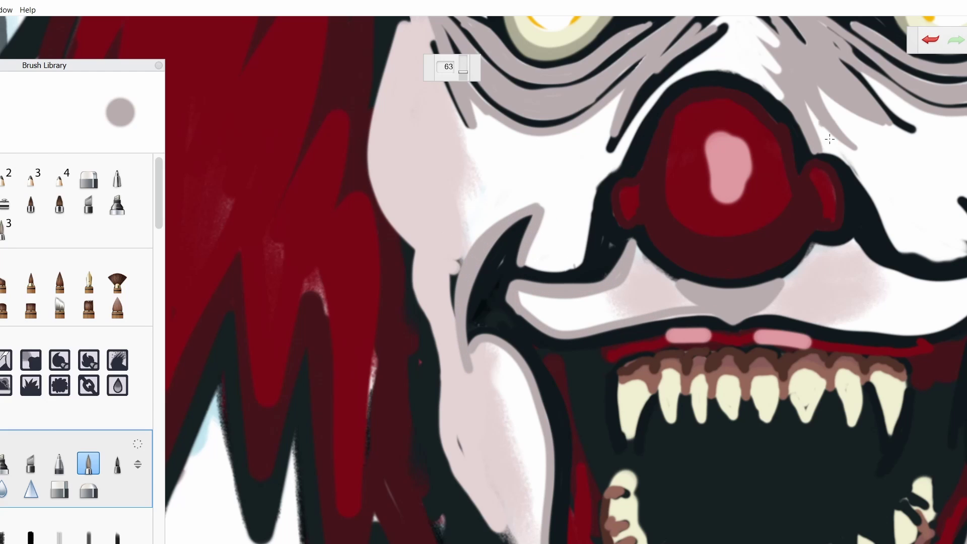
scroll(830, 138, "down", 5)
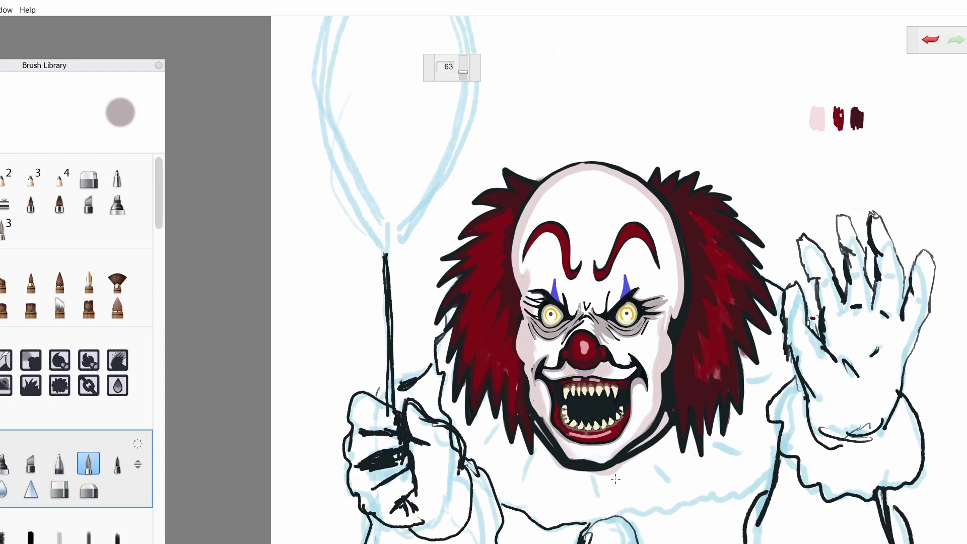
Paint a mauve shadow edge along both sides of the face, from the temples down the cheeks to the jaw
scroll(596, 237, "up", 5)
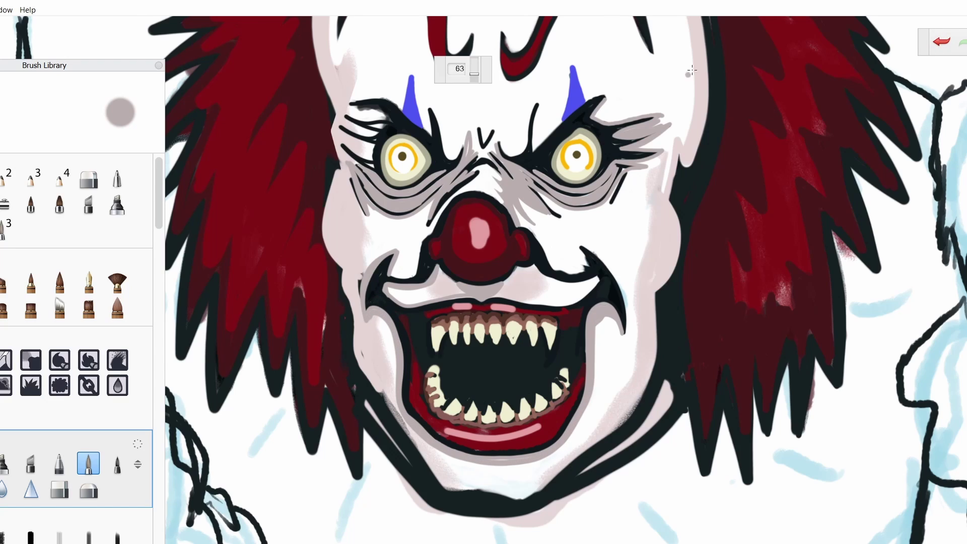
left_click_drag(686, 163, 701, 51)
left_click_drag(657, 293, 676, 159)
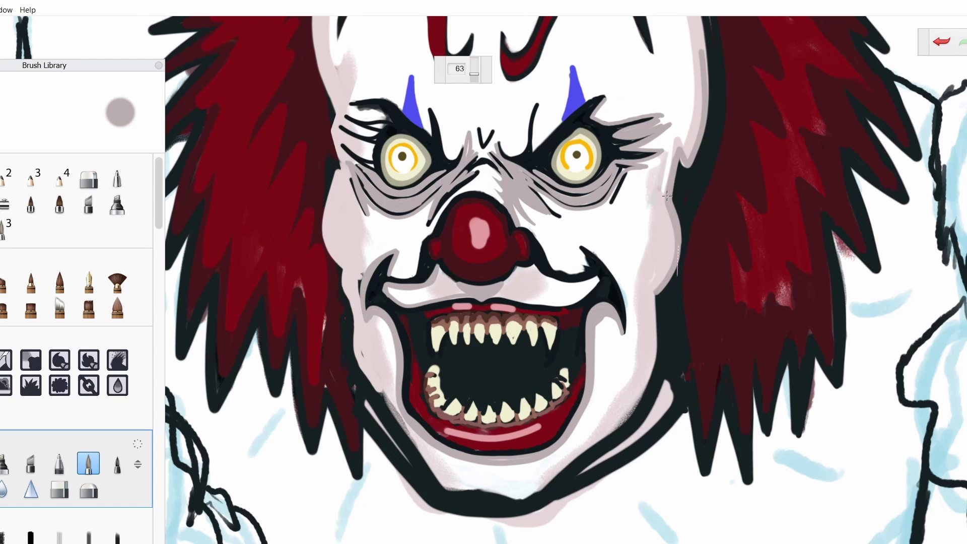
mouse_move(332, 167)
left_mouse_down()
mouse_move(358, 307)
mouse_move(342, 284)
mouse_move(450, 494)
left_mouse_up()
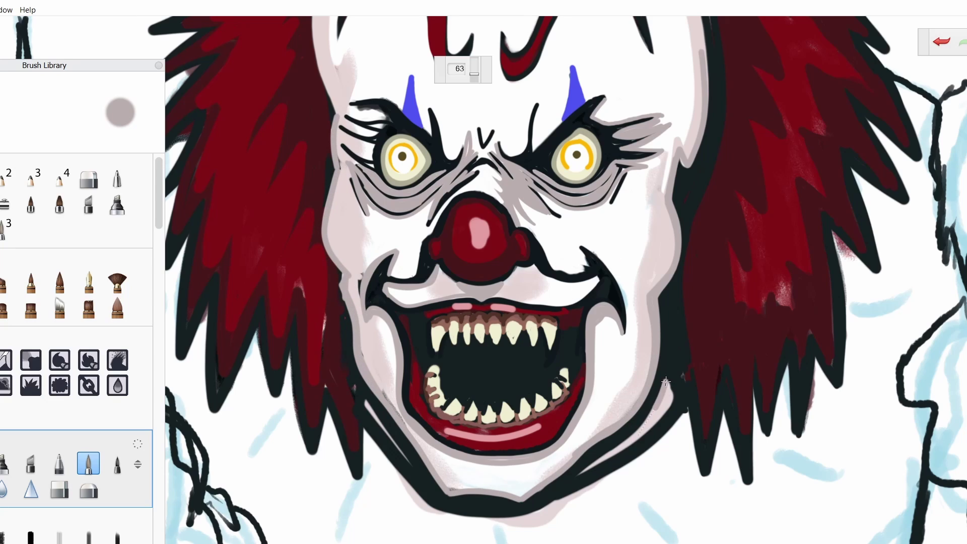
left_click_drag(666, 382, 579, 474)
scroll(665, 392, "down", 5)
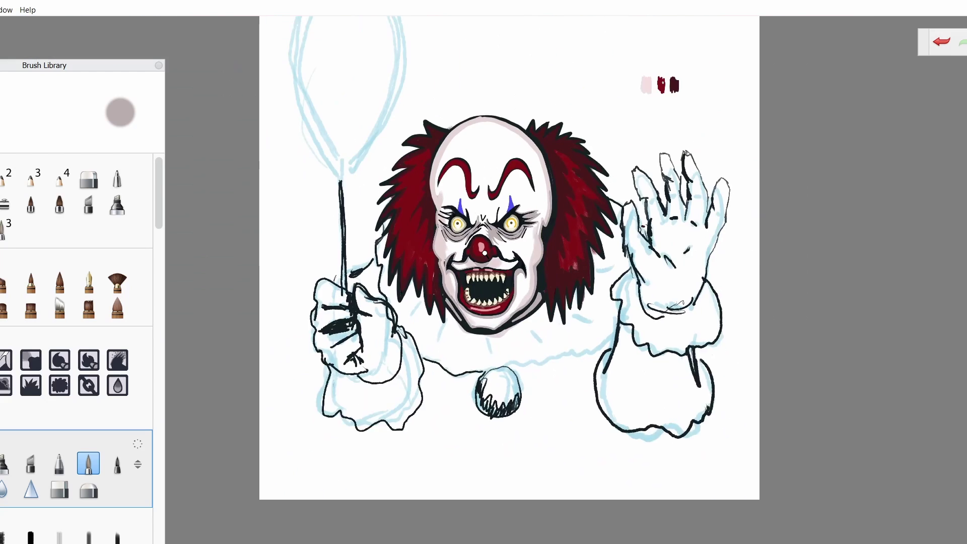
Paint mauve frown creases on the forehead between the eyes, rising from the nose bridge toward the eyebrows
scroll(457, 269, "up", 5)
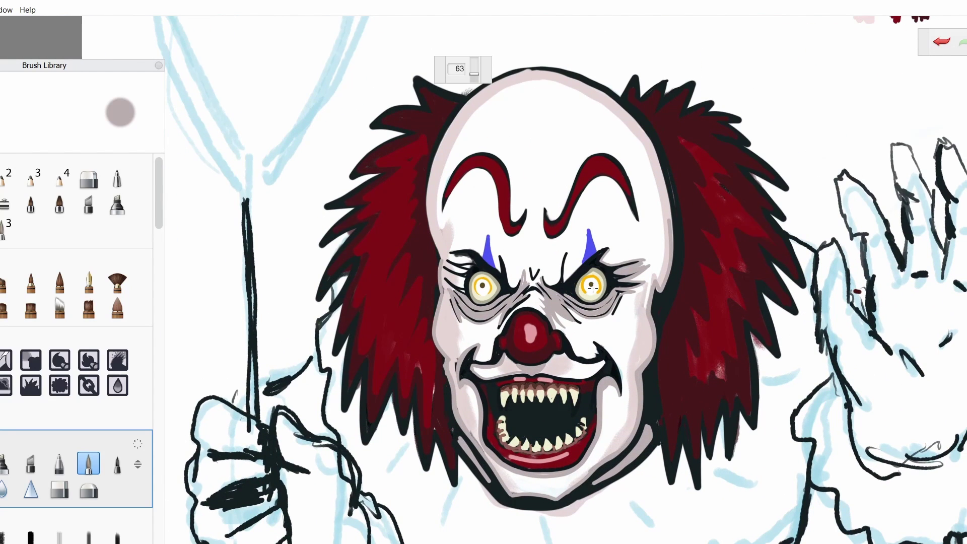
scroll(554, 187, "up", 4)
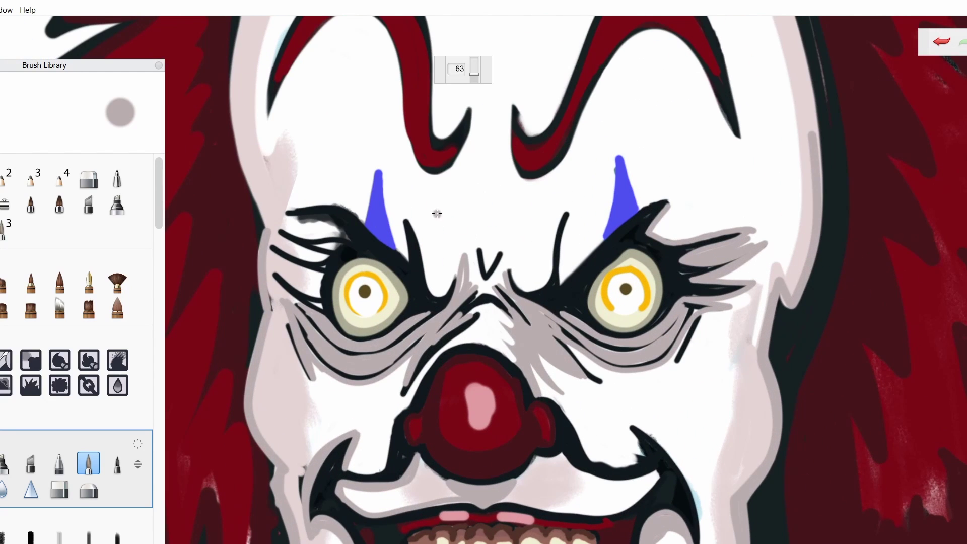
left_click_drag(424, 193, 466, 275)
mouse_move(461, 202)
left_mouse_down()
mouse_move(491, 297)
mouse_move(469, 267)
mouse_move(472, 232)
mouse_move(496, 289)
mouse_move(514, 200)
mouse_move(507, 262)
mouse_move(555, 298)
mouse_move(559, 247)
mouse_move(586, 183)
mouse_move(560, 300)
left_mouse_up()
left_click_drag(597, 242, 544, 302)
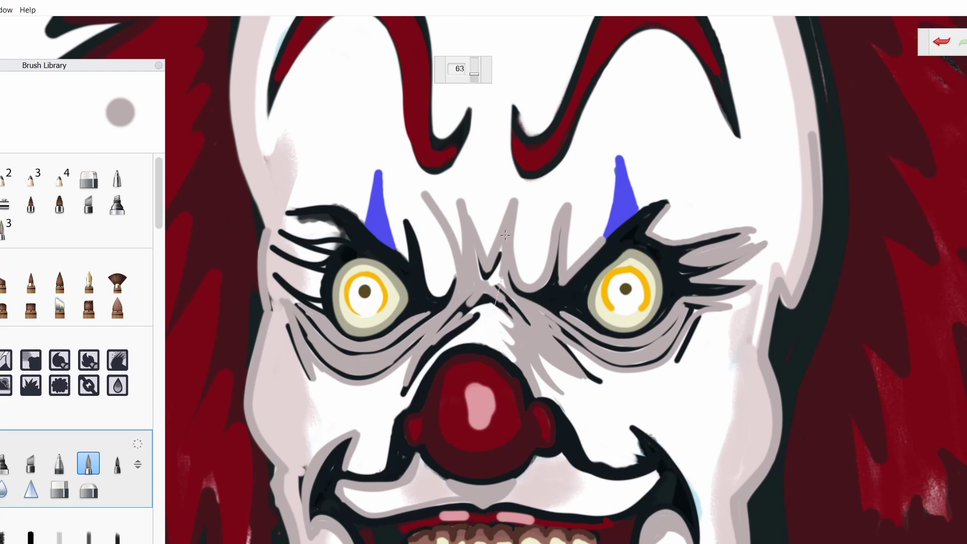
left_click_drag(410, 218, 441, 293)
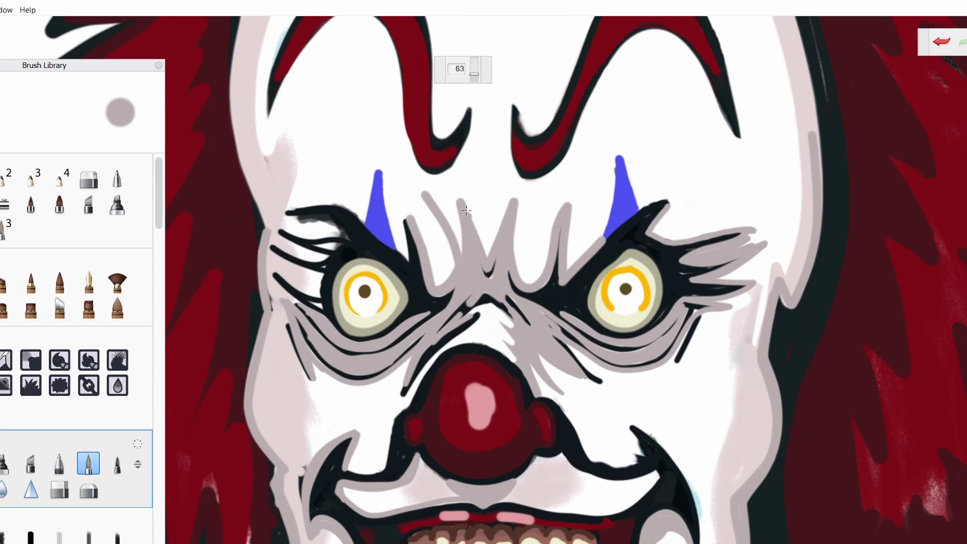
left_click_drag(451, 218, 441, 282)
scroll(438, 227, "down", 5)
Add curved mauve crease lines on the cheeks outside the mouth corners
scroll(609, 340, "up", 3)
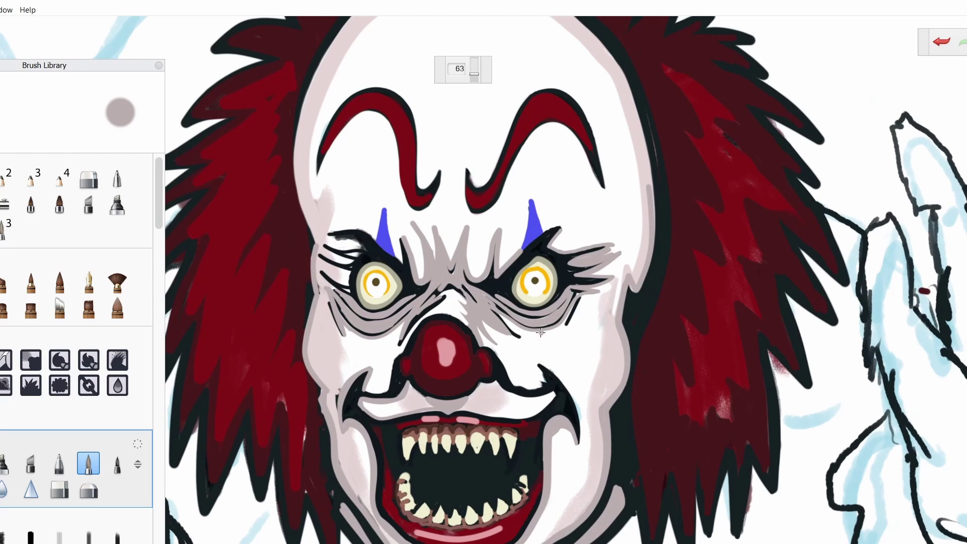
left_click_drag(559, 359, 600, 411)
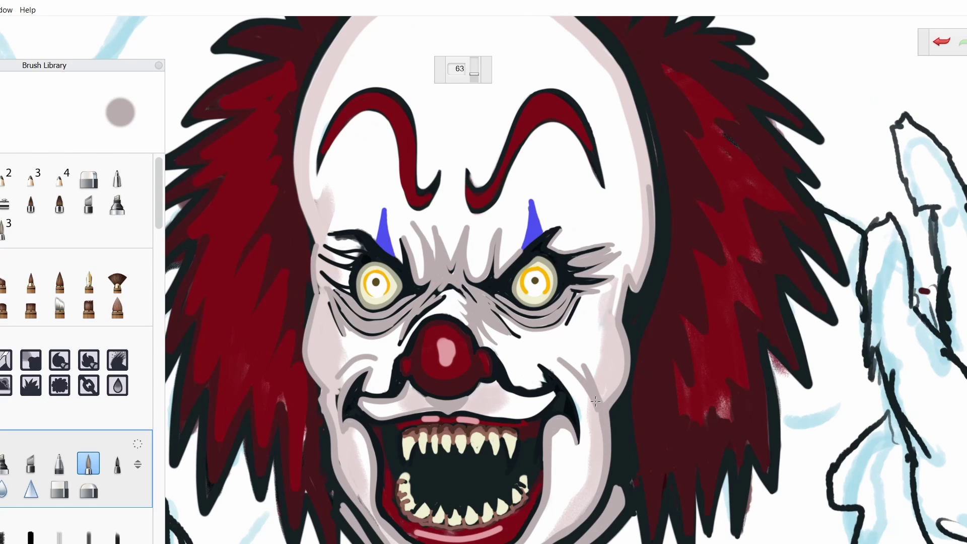
scroll(595, 402, "down", 5)
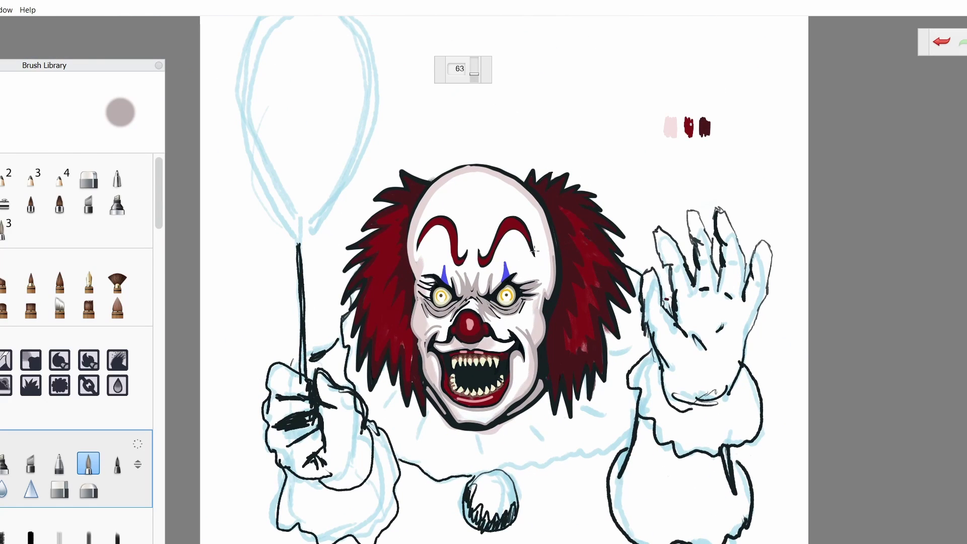
scroll(535, 250, "up", 2)
scroll(507, 197, "down", 3)
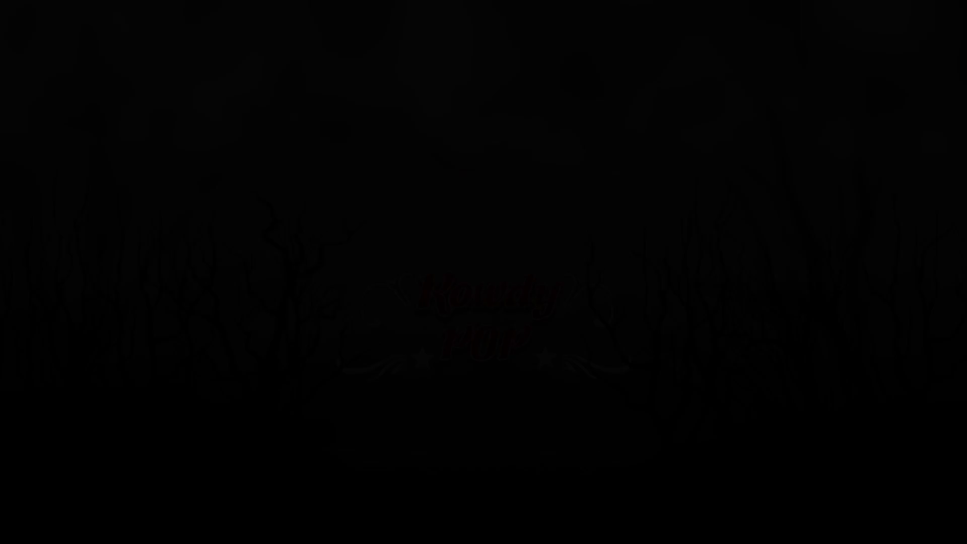